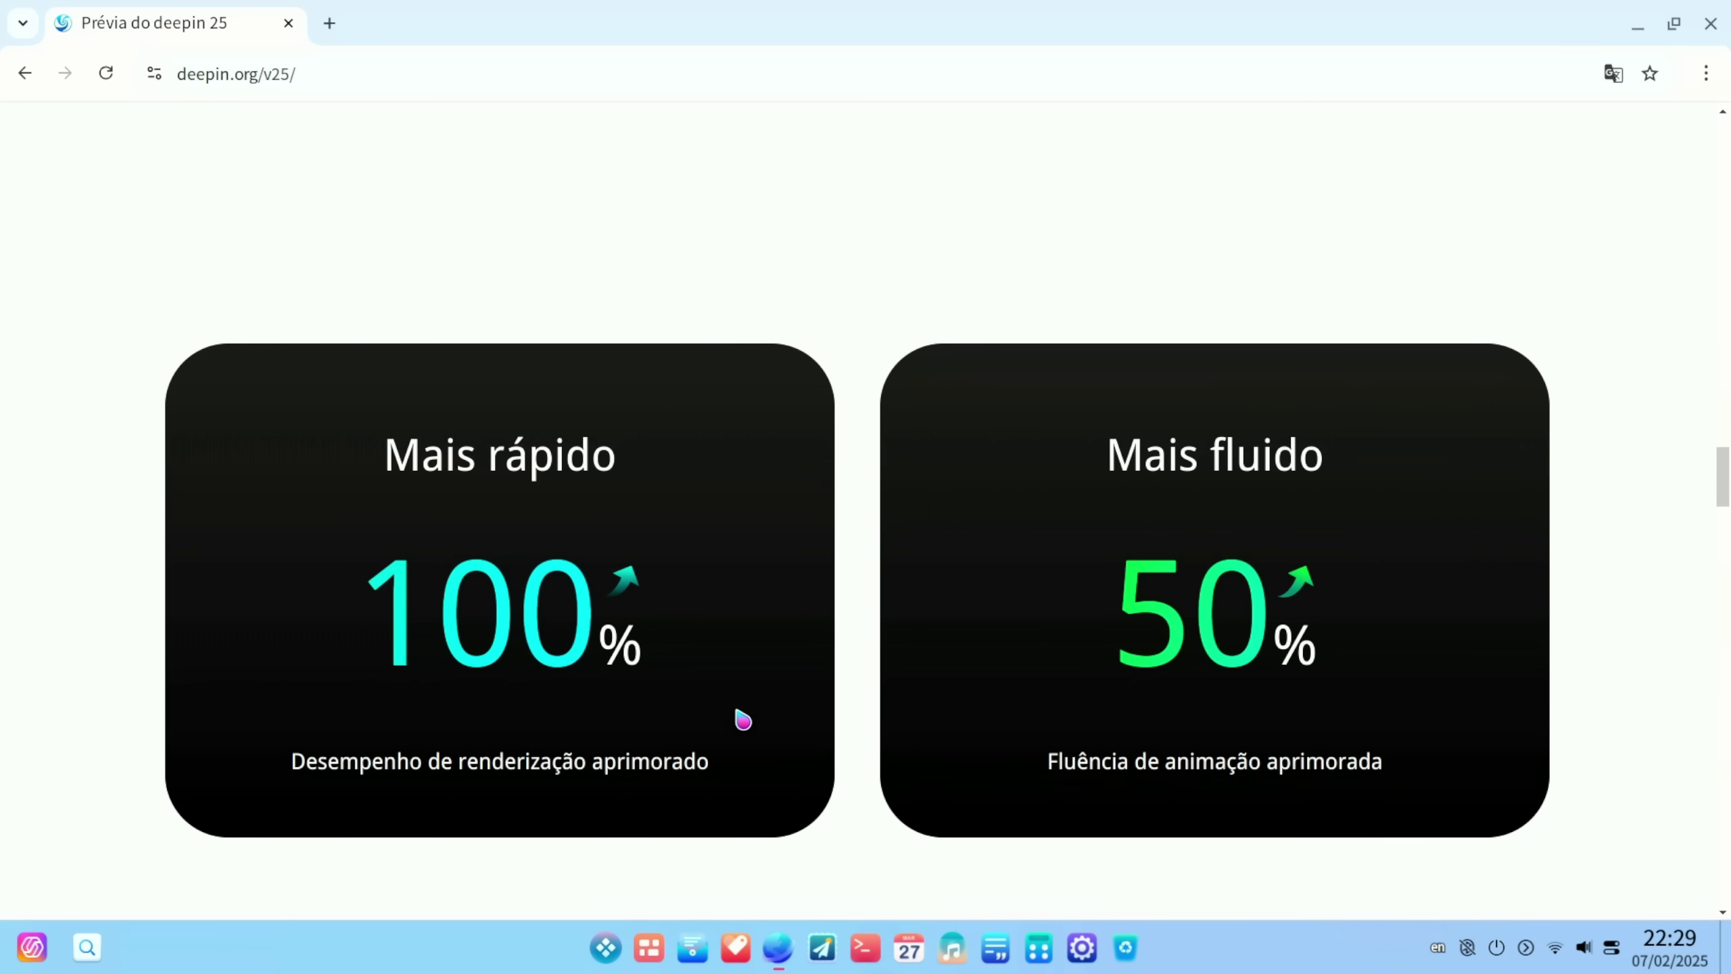
Step: Read the deepin 25 preview page down to the section on intelligent AI, and close the browser
scroll(734, 723, down, 2)
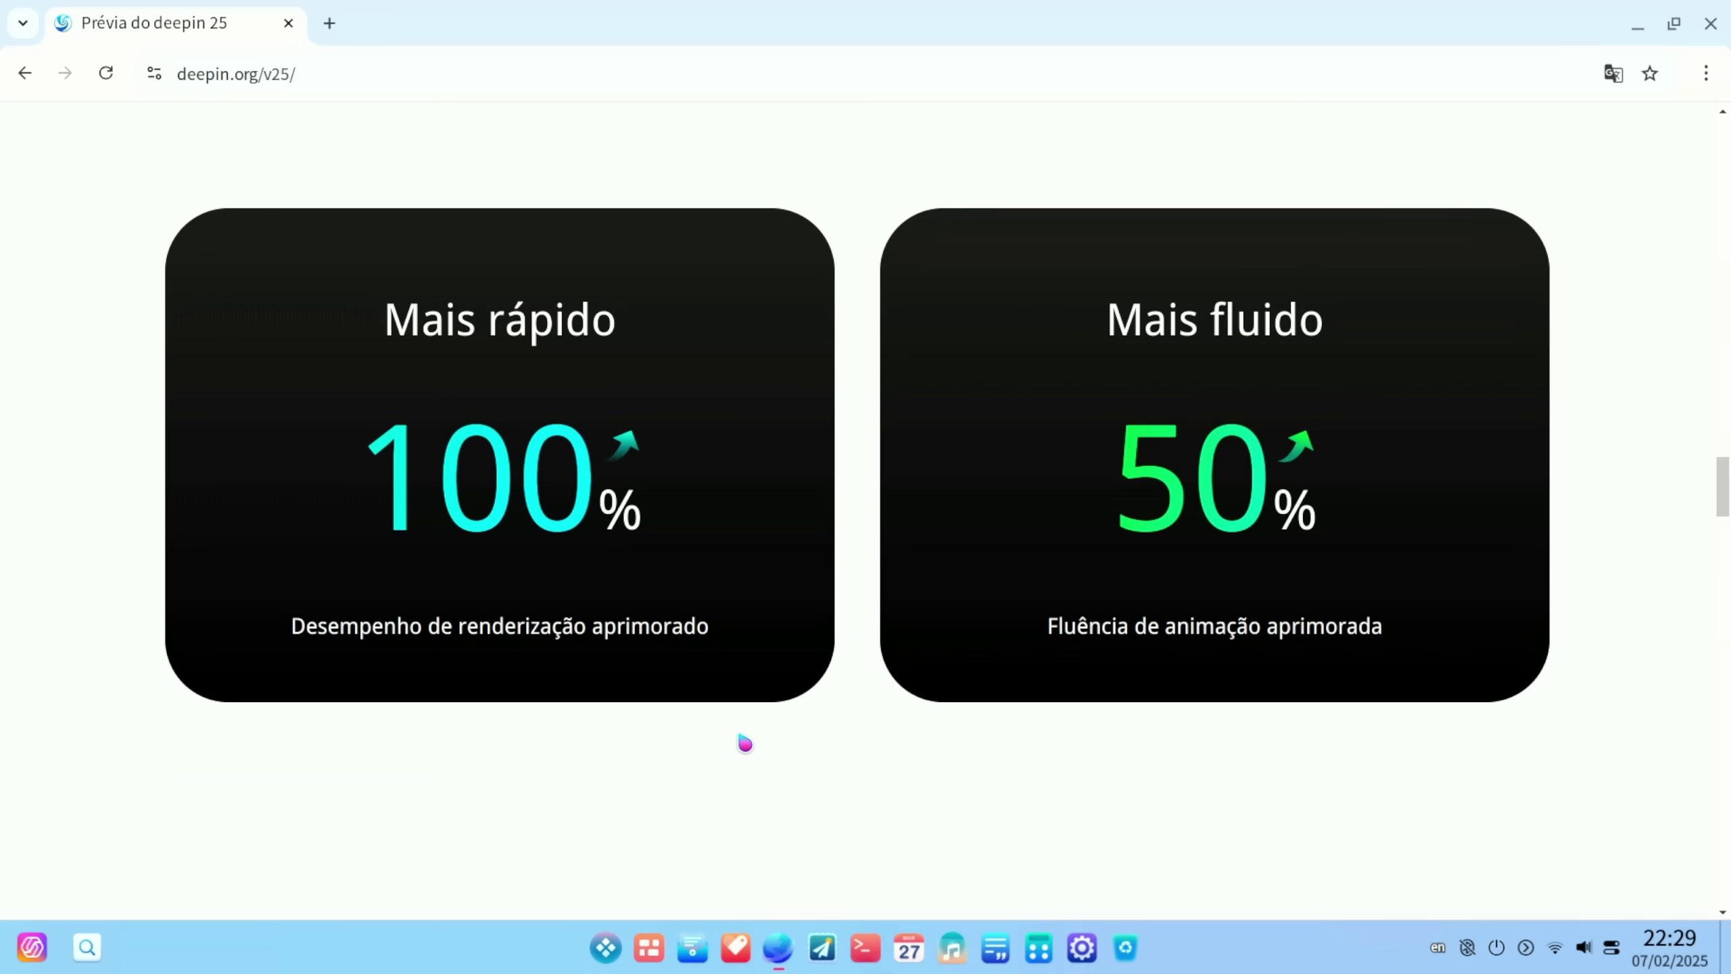
scroll(742, 739, down, 14)
drag(466, 237, 658, 250)
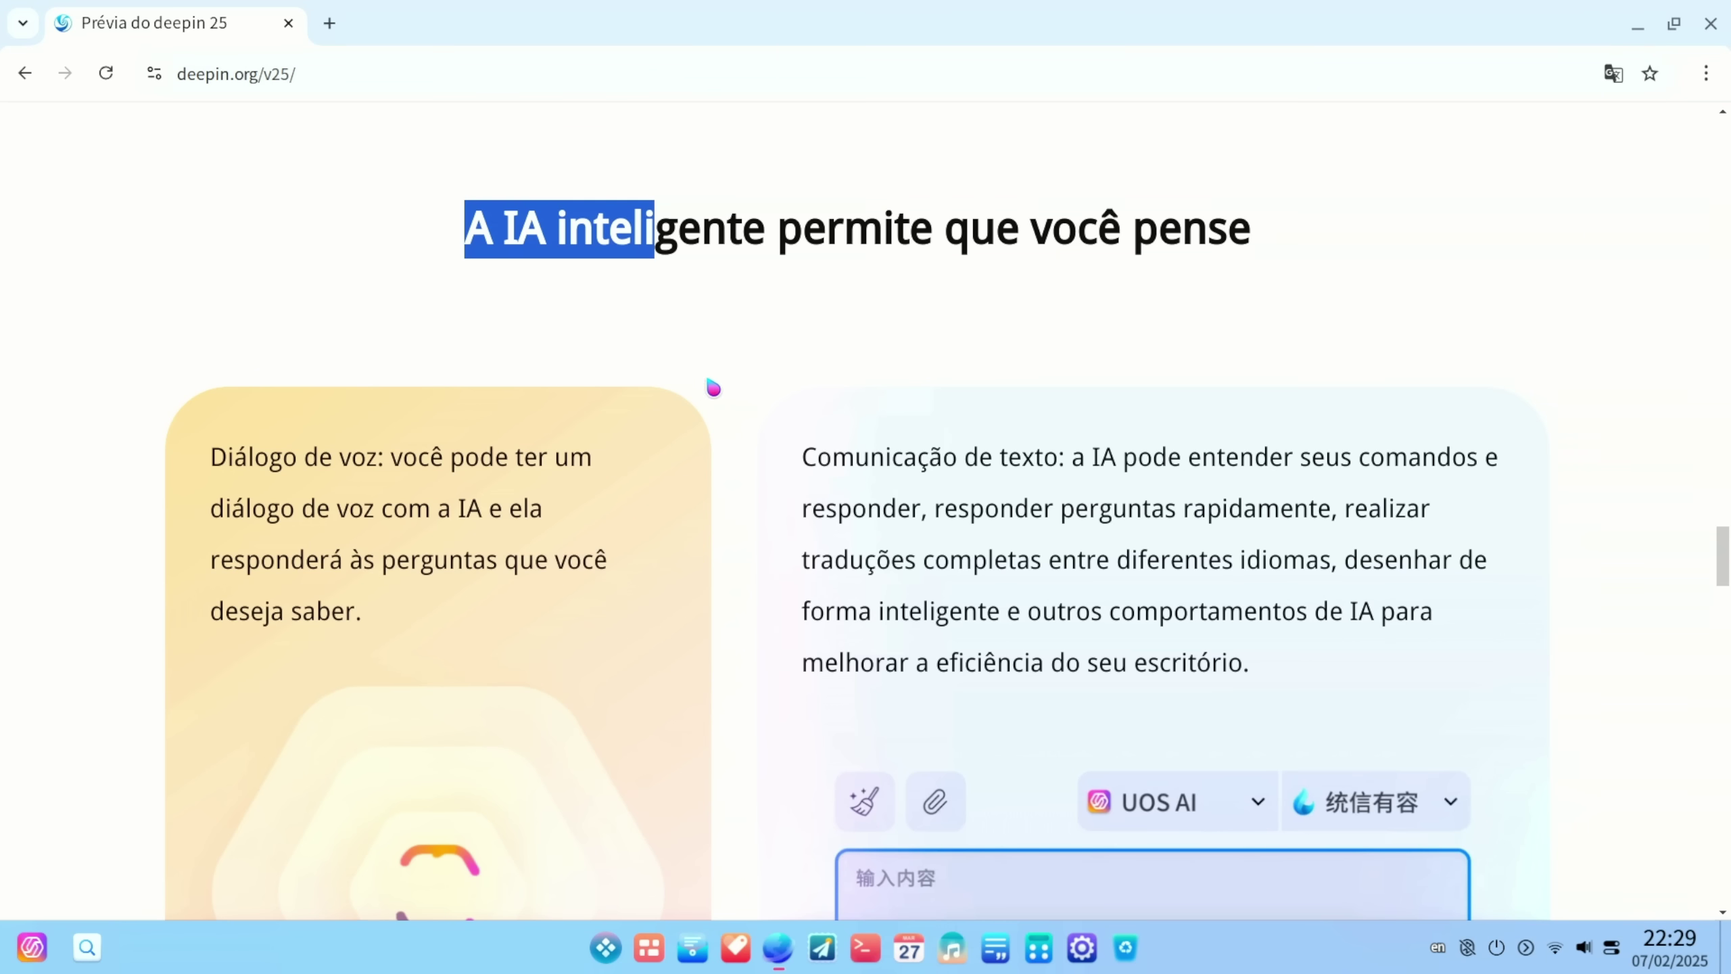
click(702, 393)
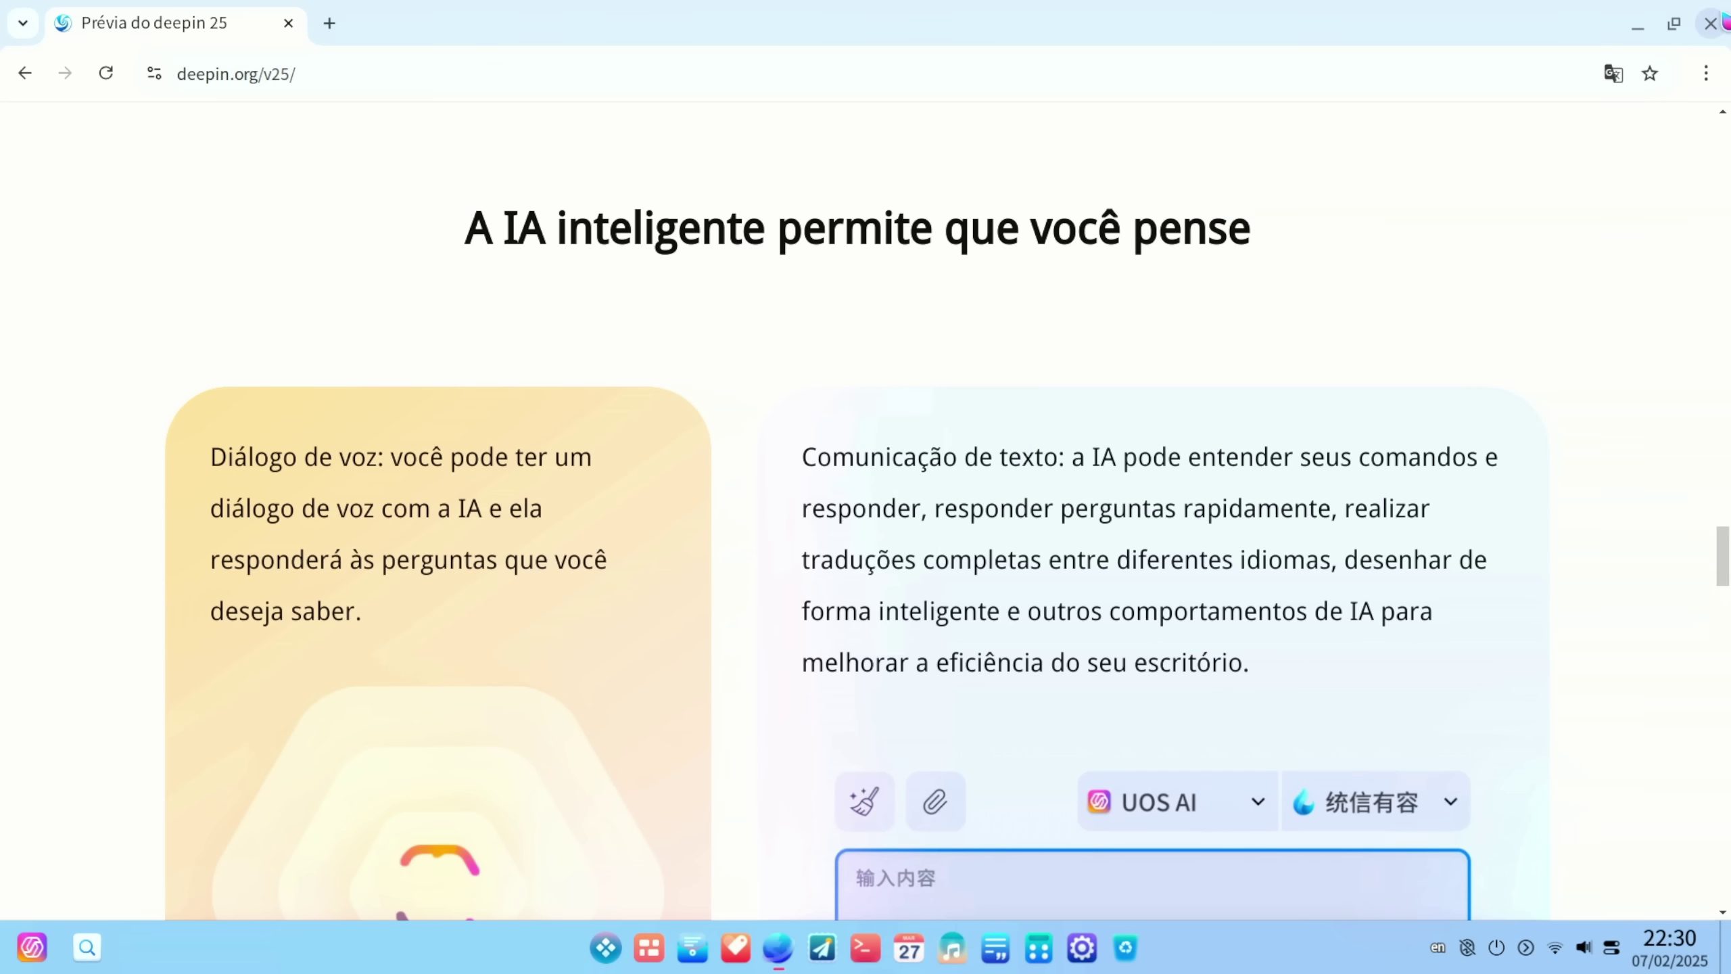
click(1711, 26)
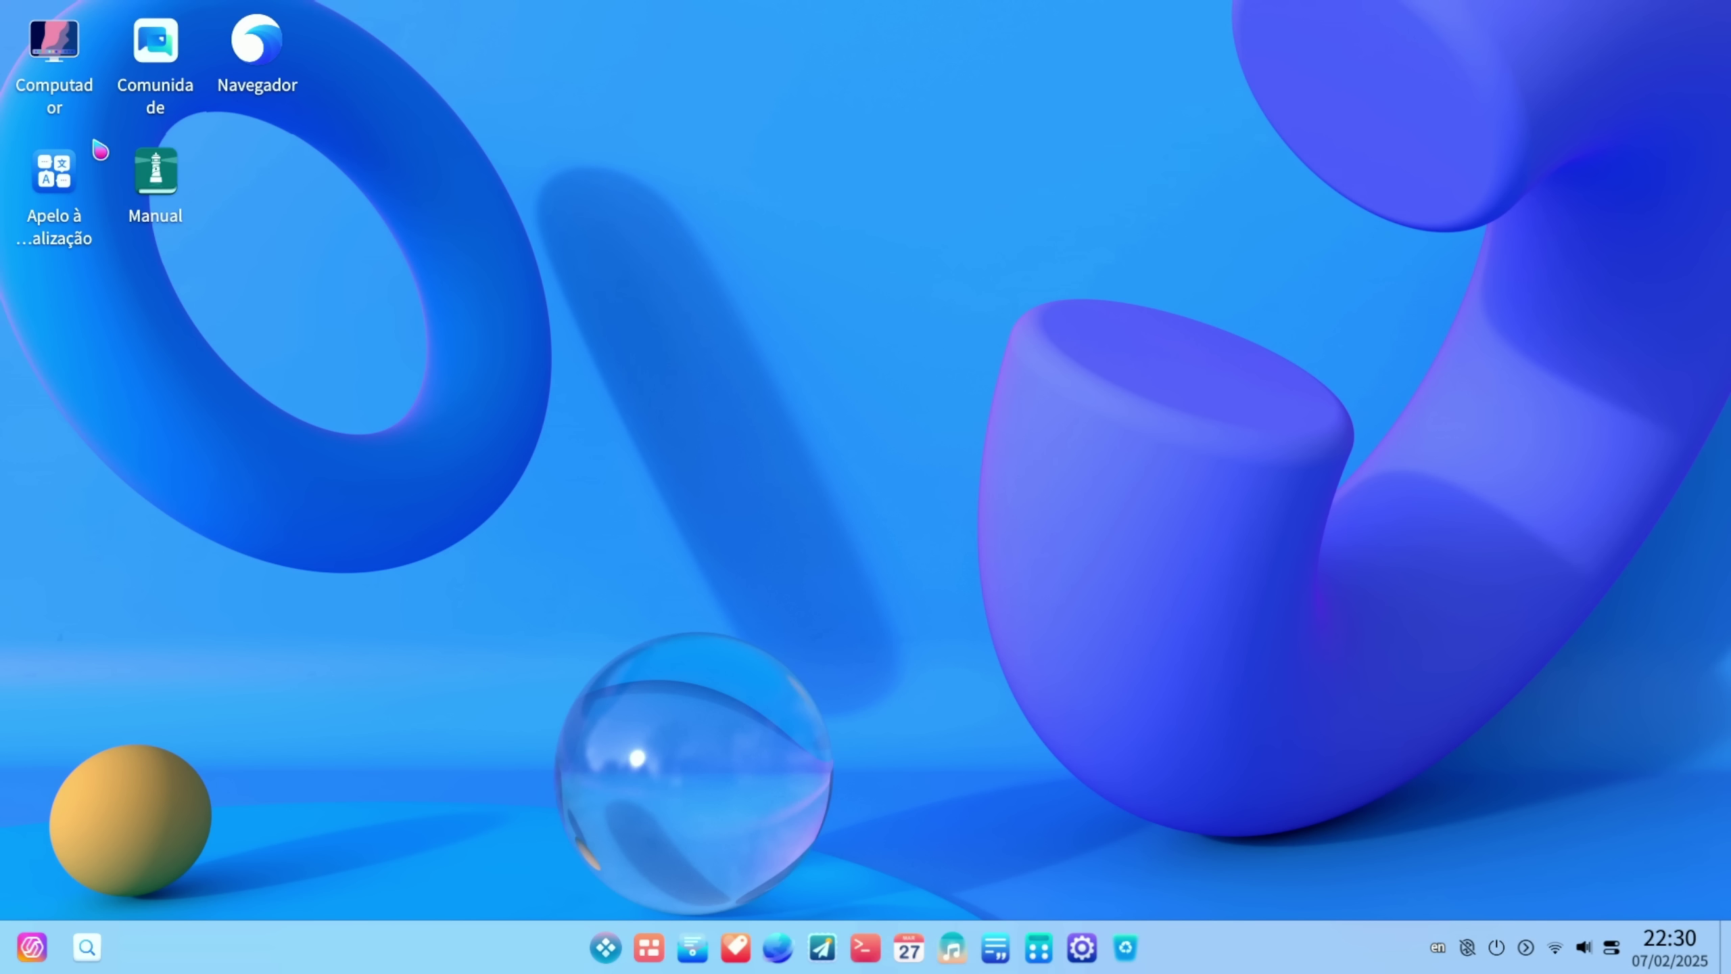
Step: Open the desktop search bar and dismiss it without searching
click(96, 962)
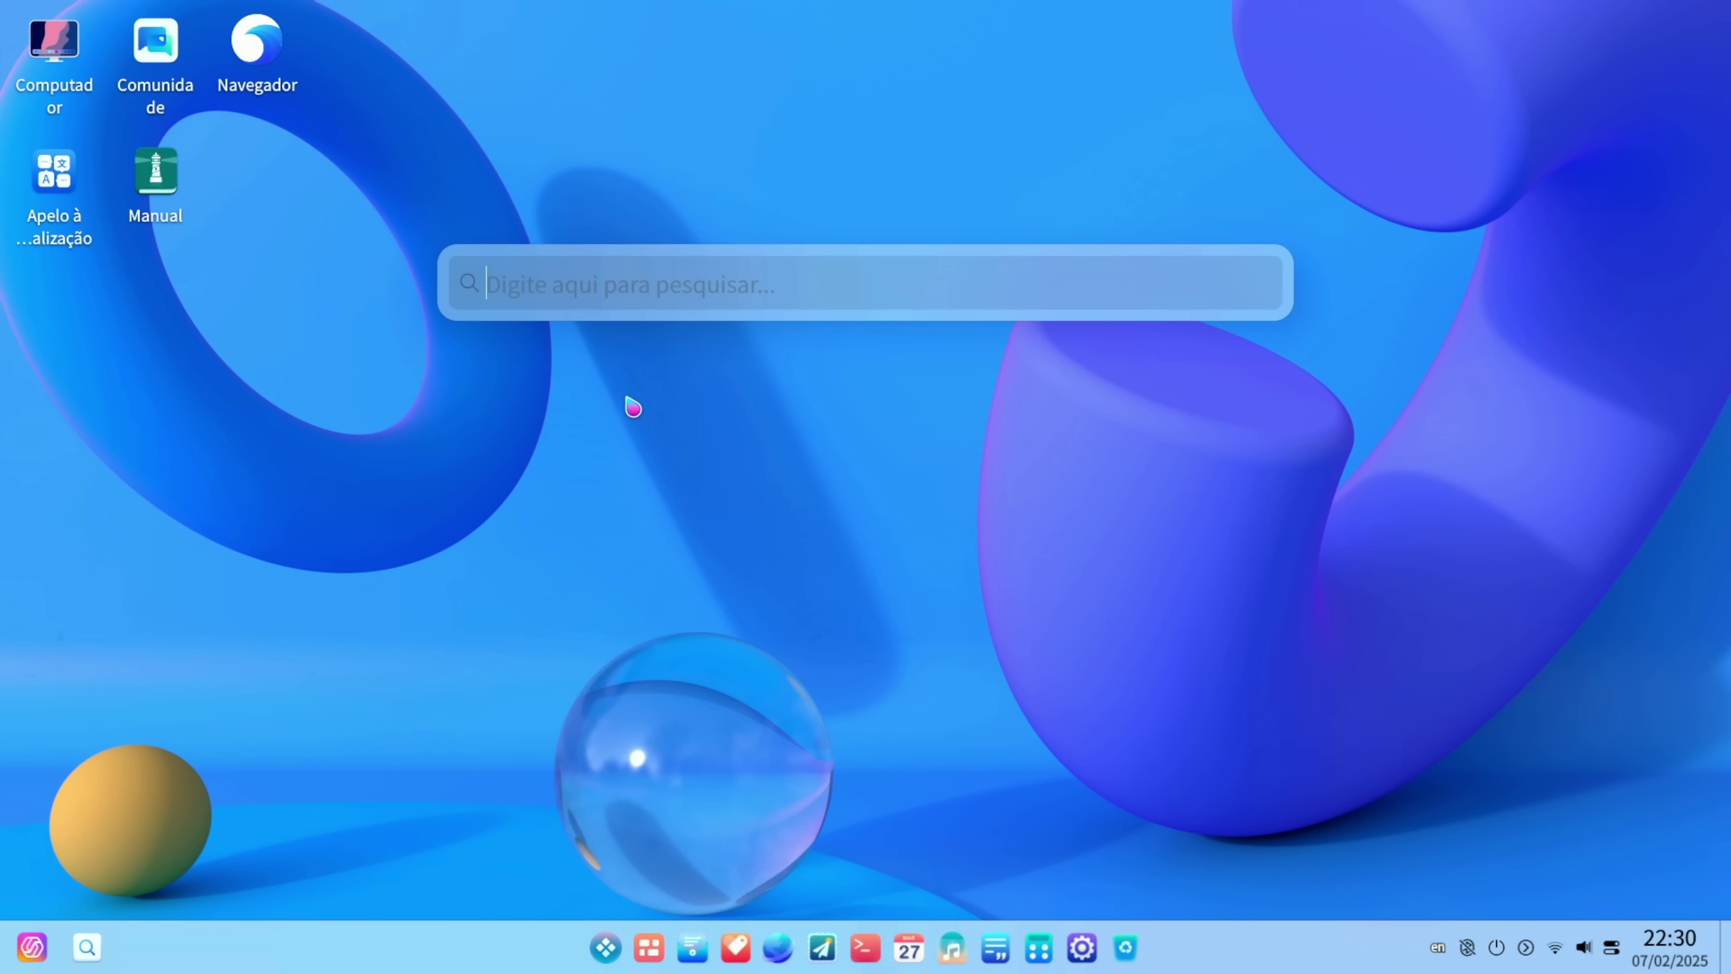
click(432, 493)
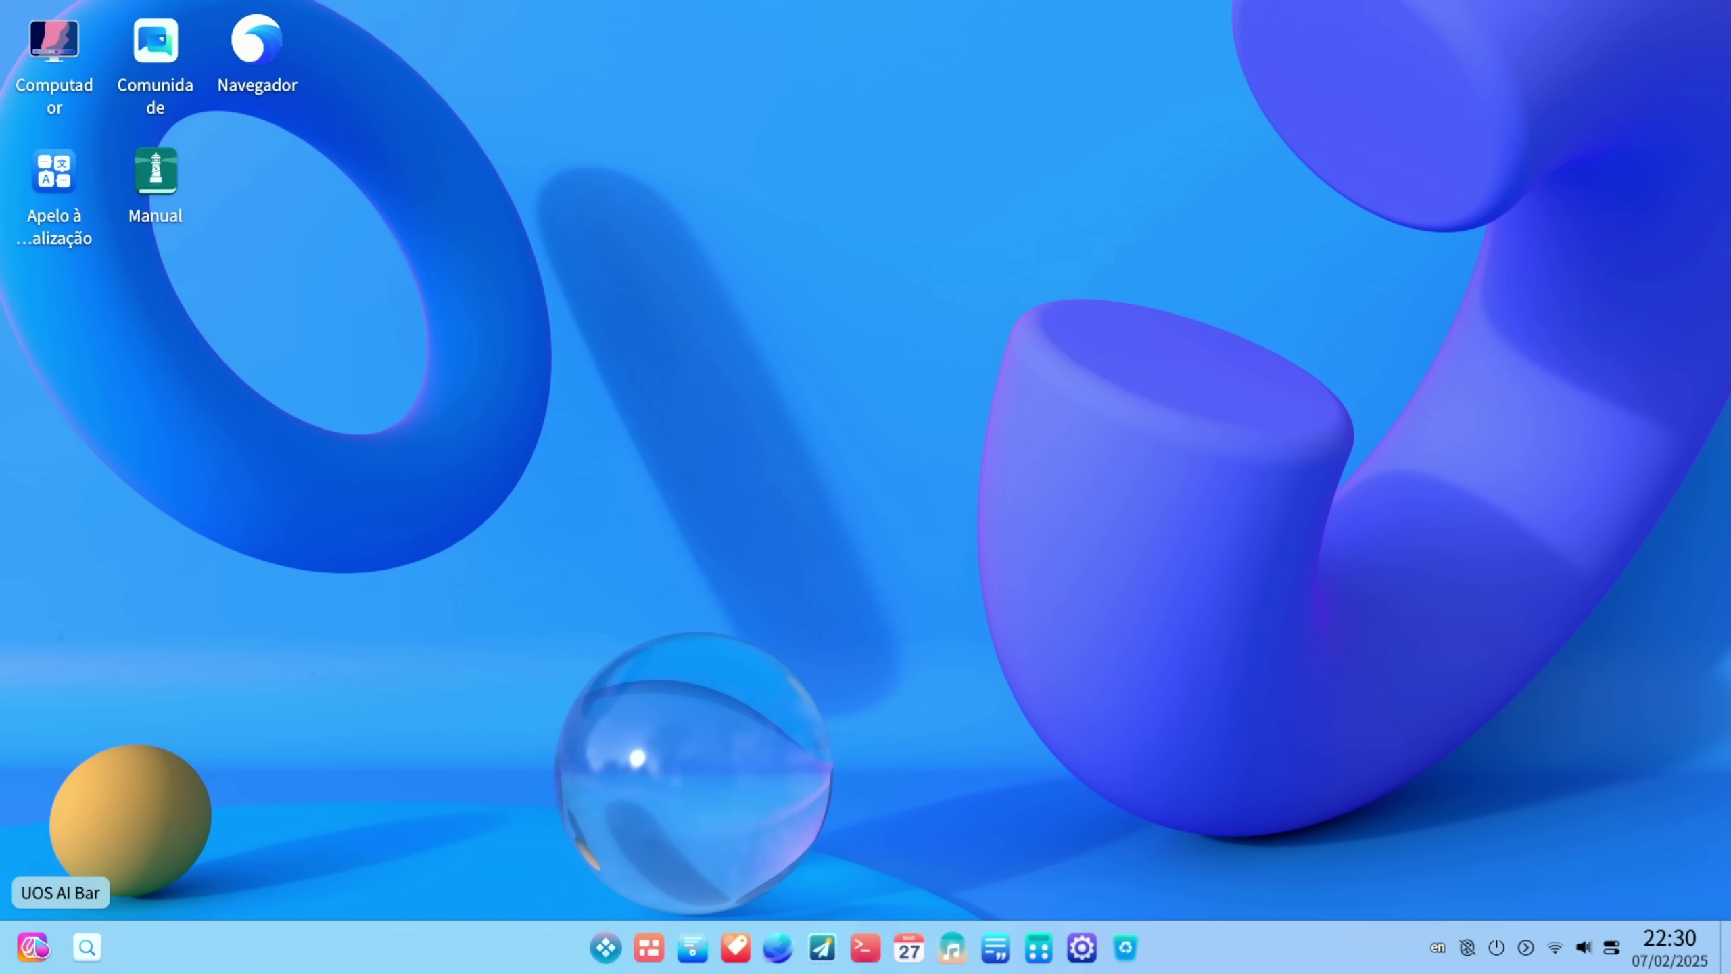
Step: Launch UOS AI, accept its user agreement with the age confirmation, proceed to the assistant window and close it
click(32, 947)
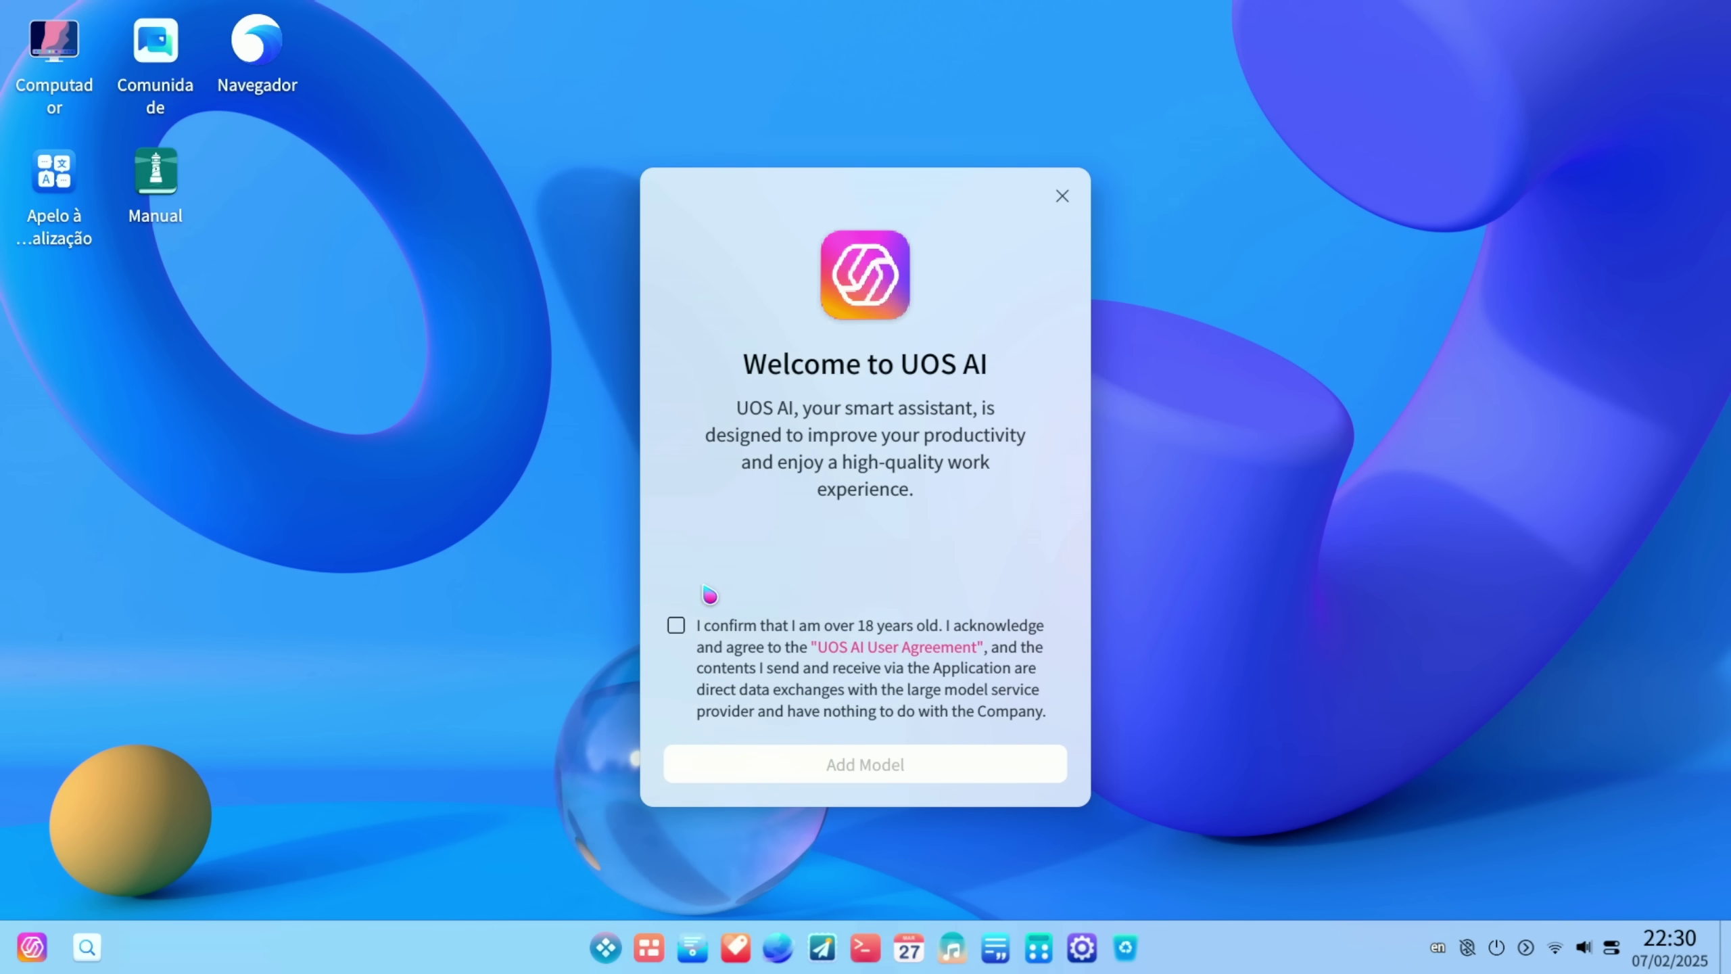
click(676, 625)
click(824, 781)
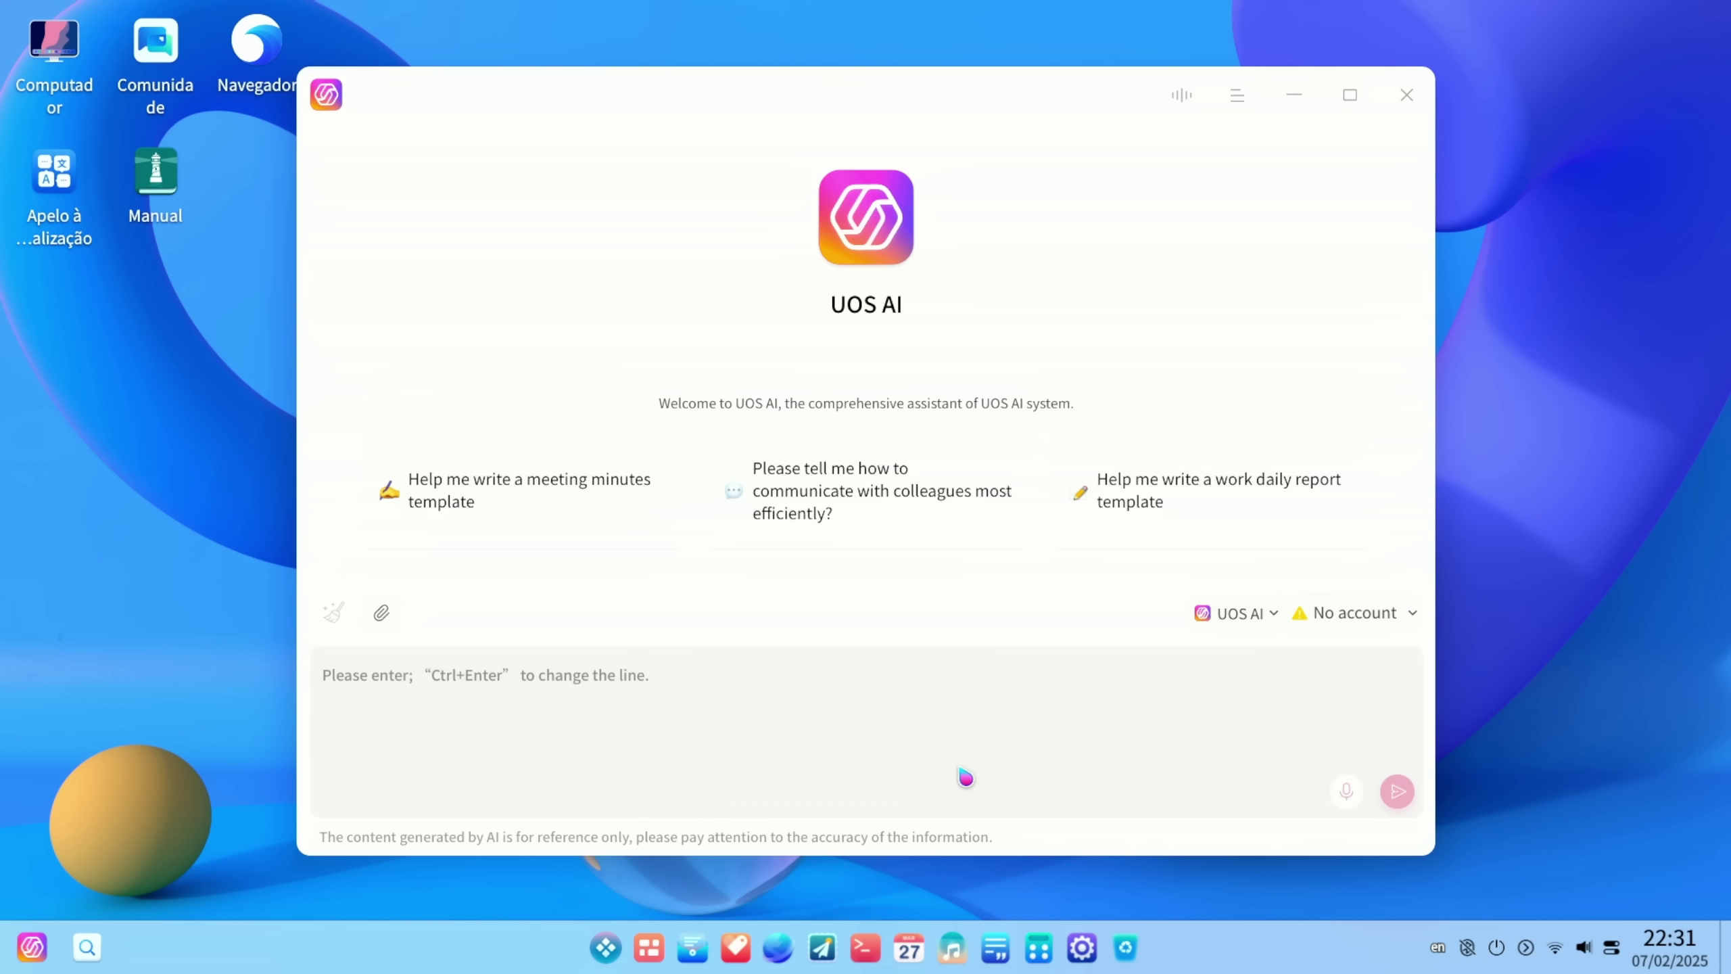
click(1407, 95)
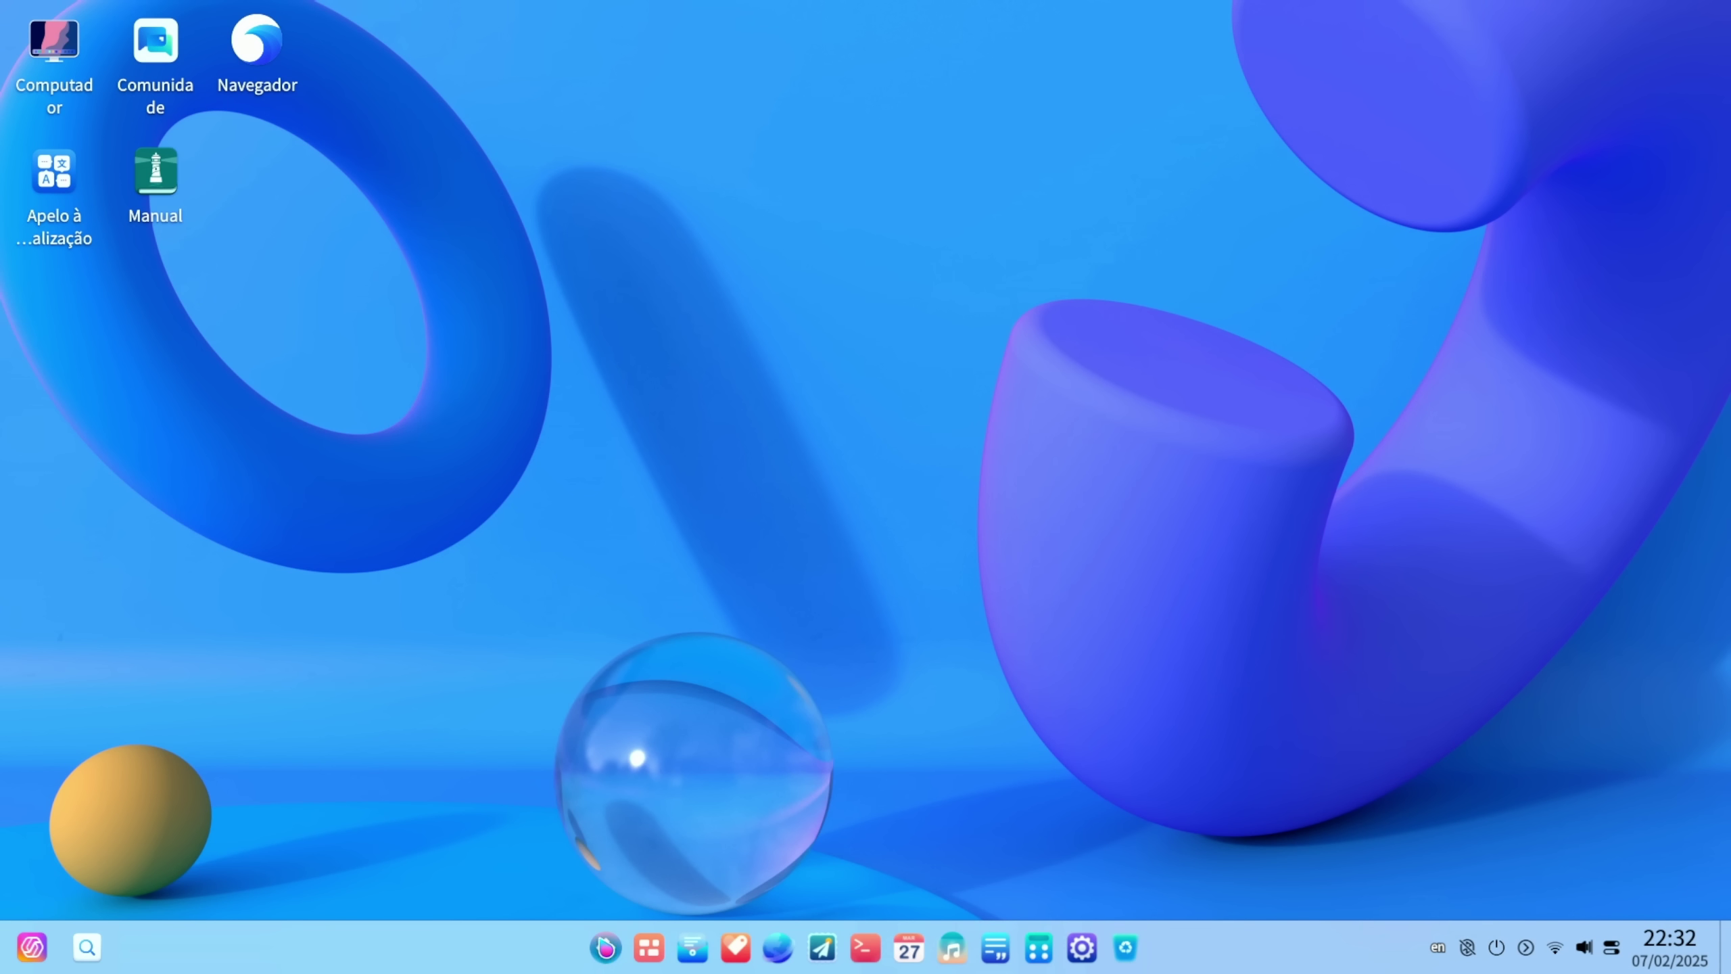
Step: Launch LibreOffice Writer from the LibreOffice app group, dismiss its tip of the day and release-notes notice, and close it
click(605, 947)
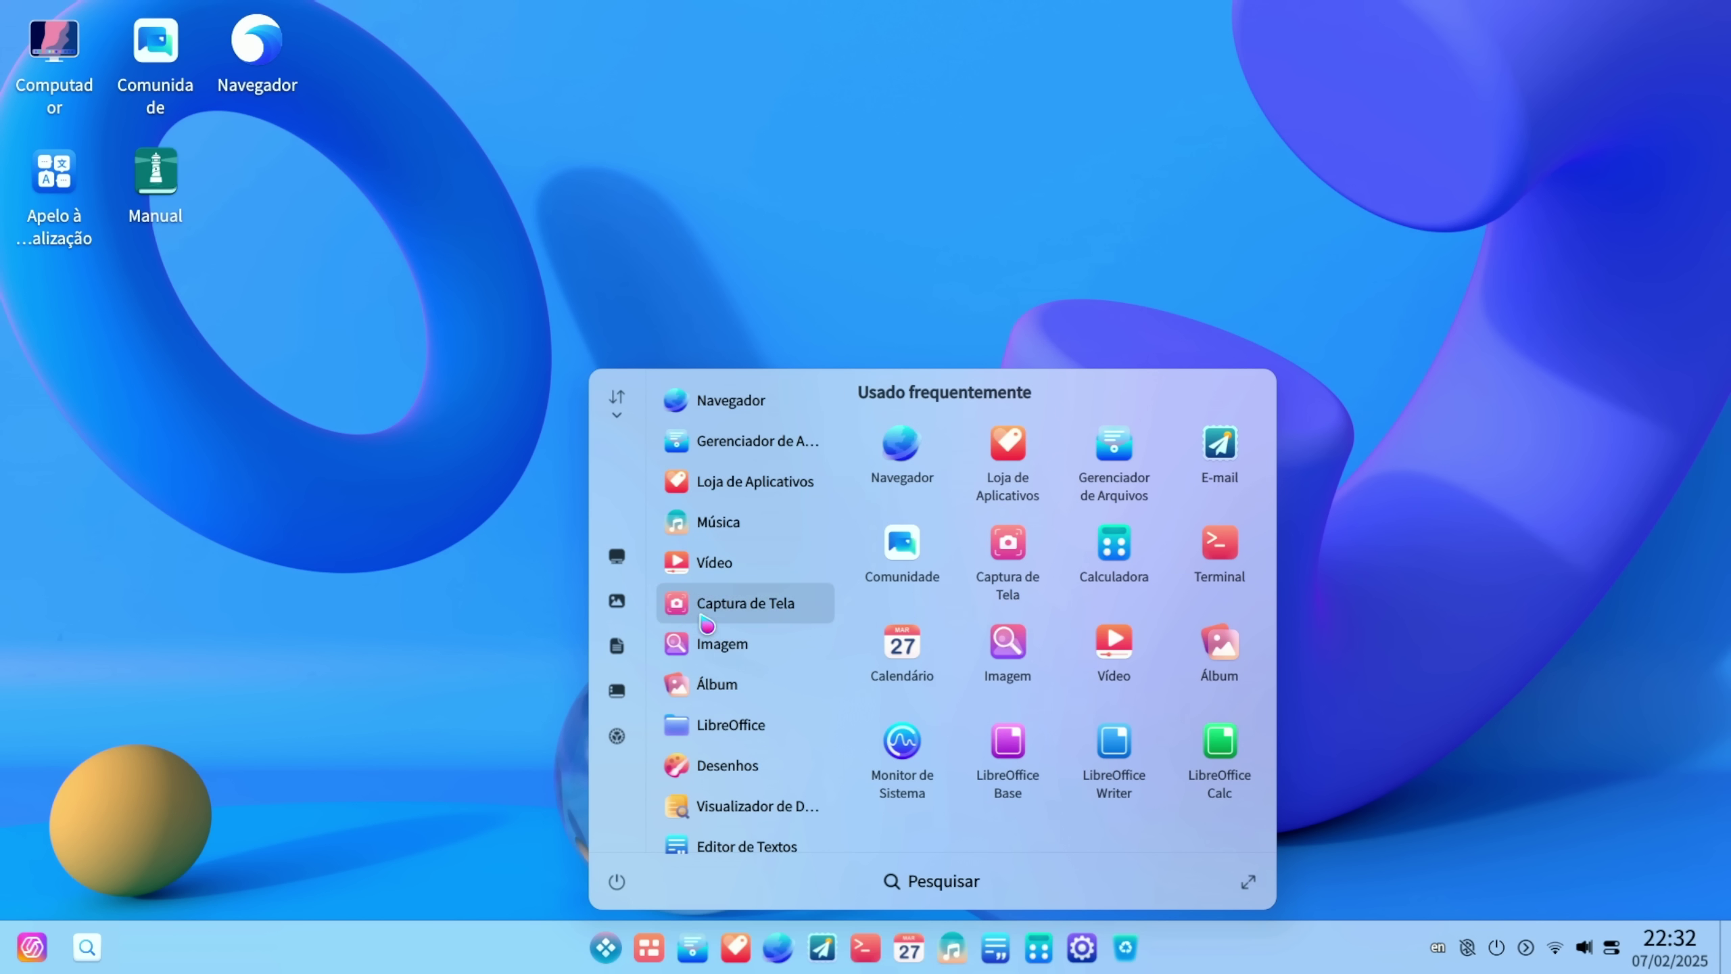
click(735, 730)
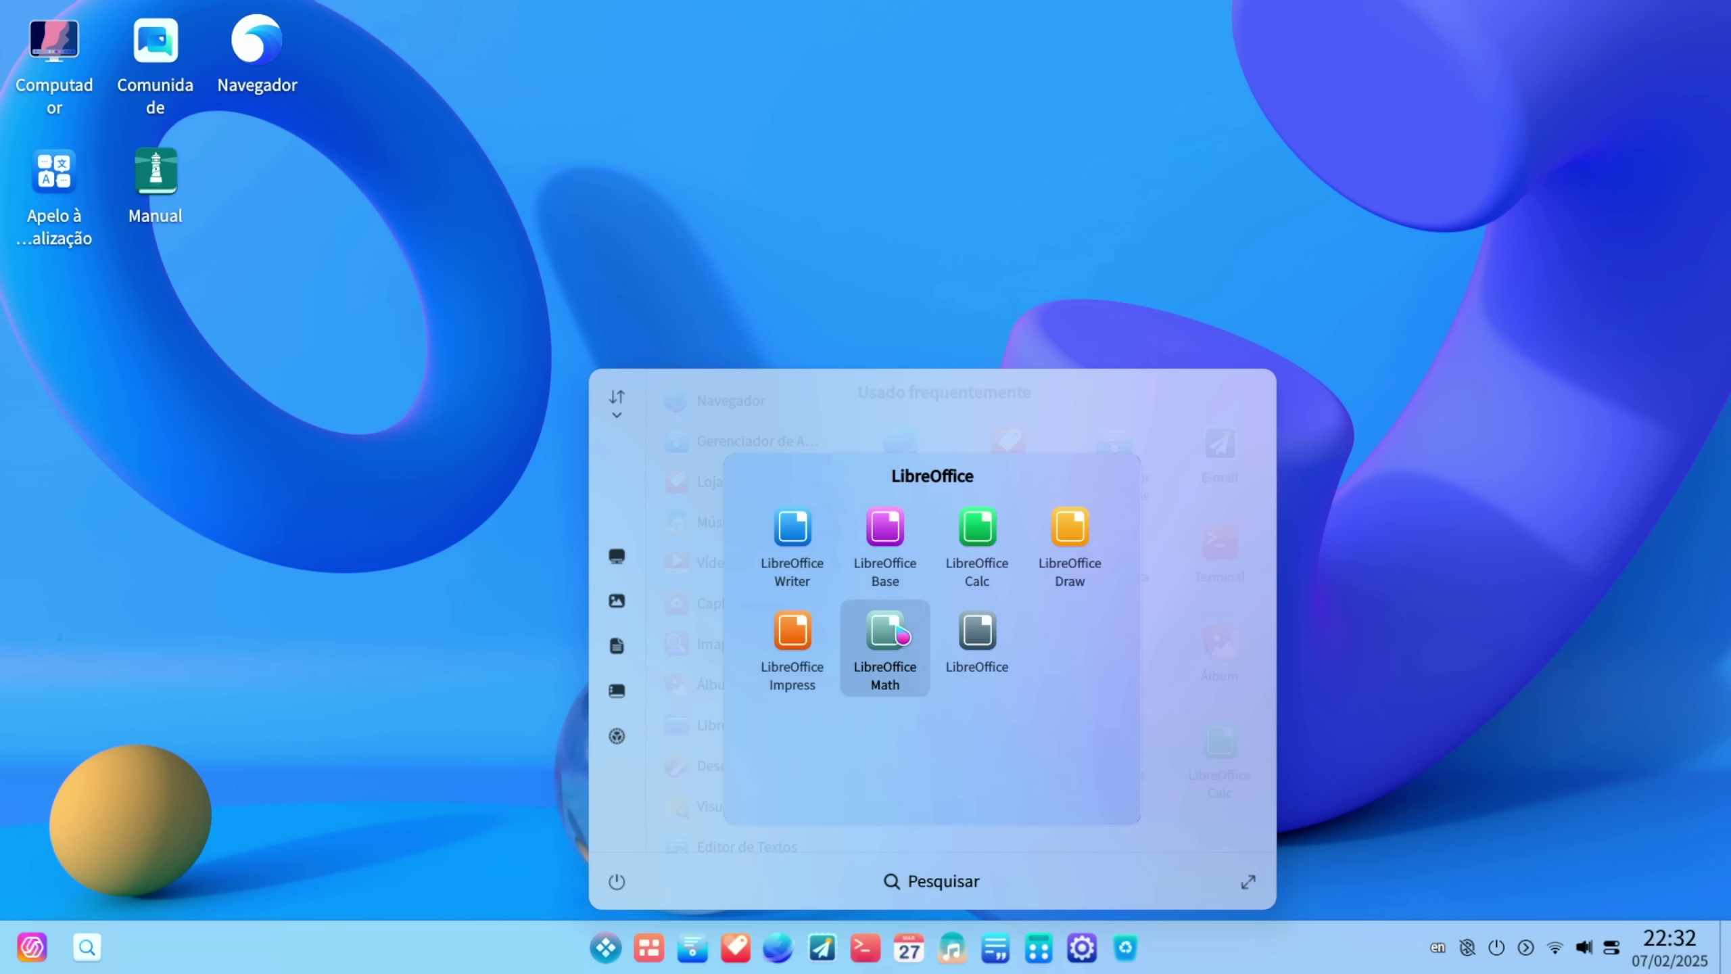
click(790, 572)
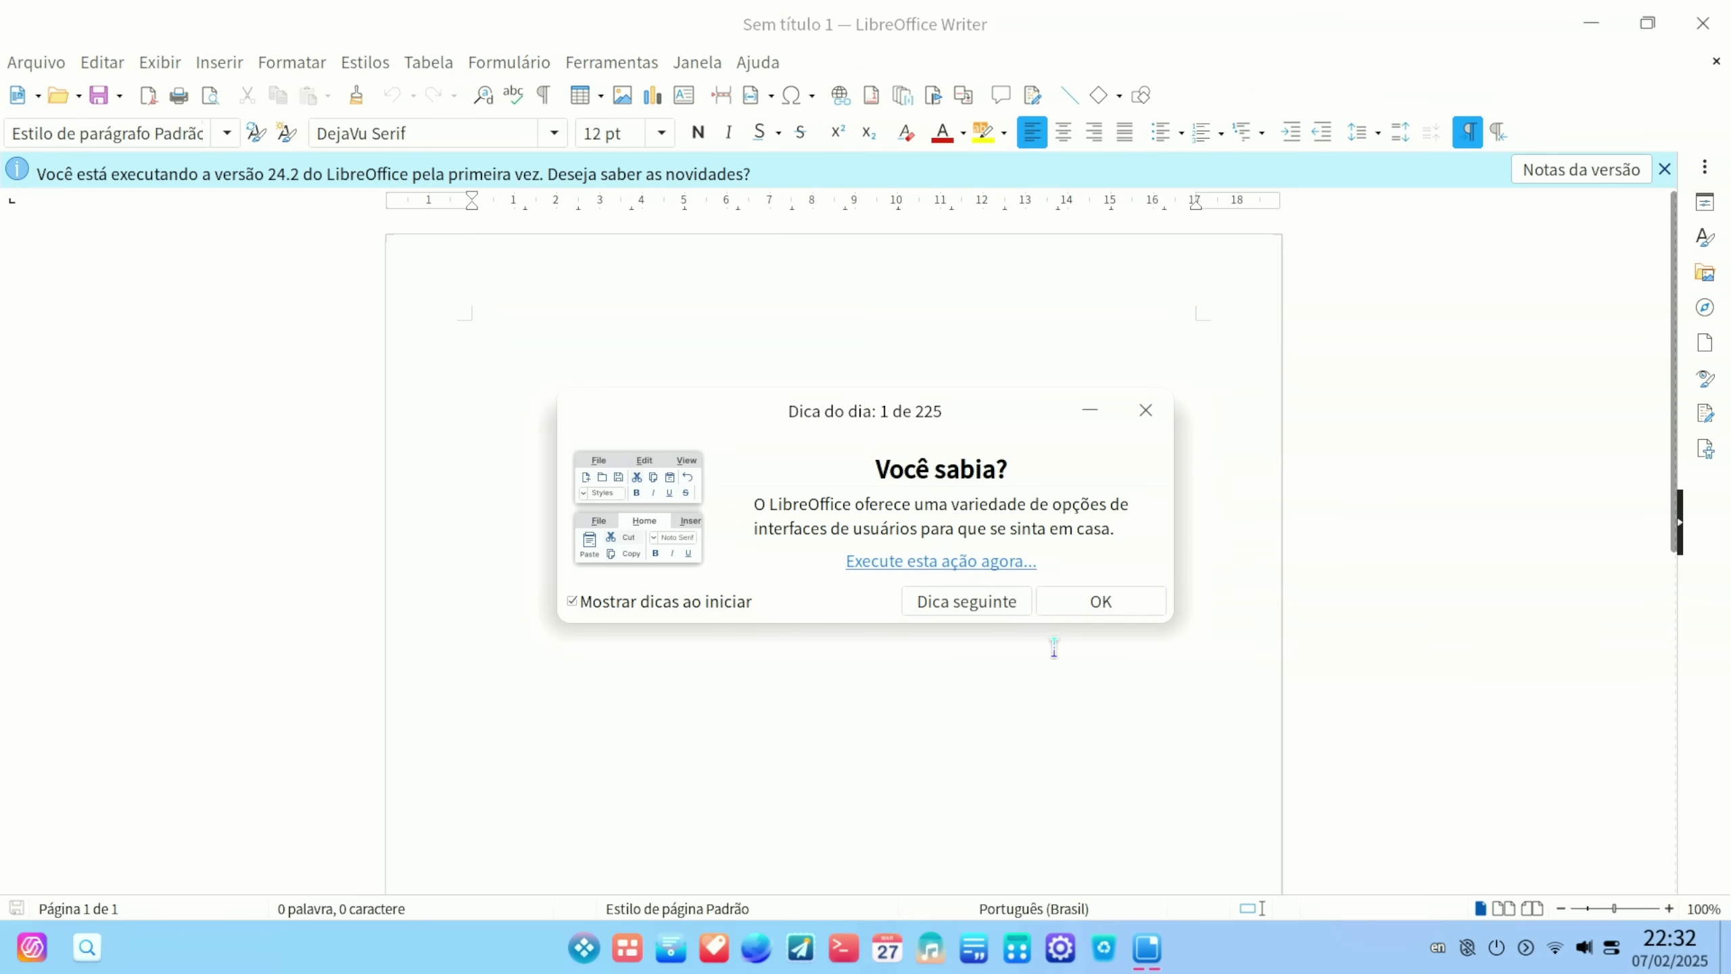
click(1109, 605)
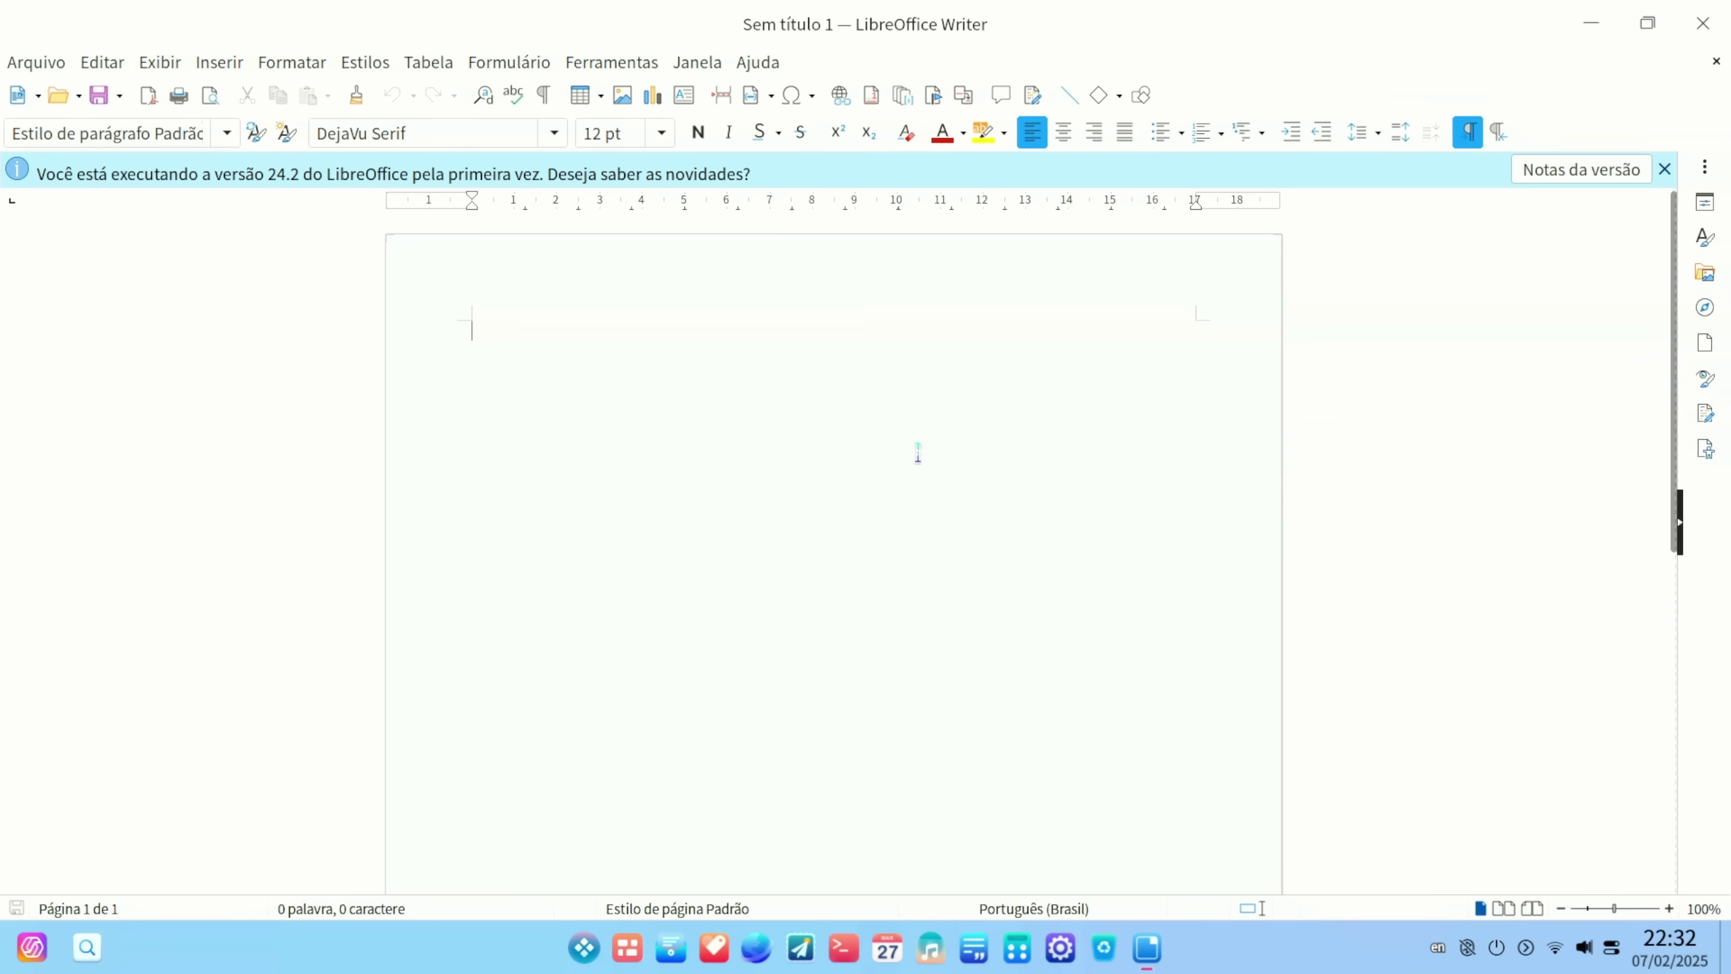
click(1666, 171)
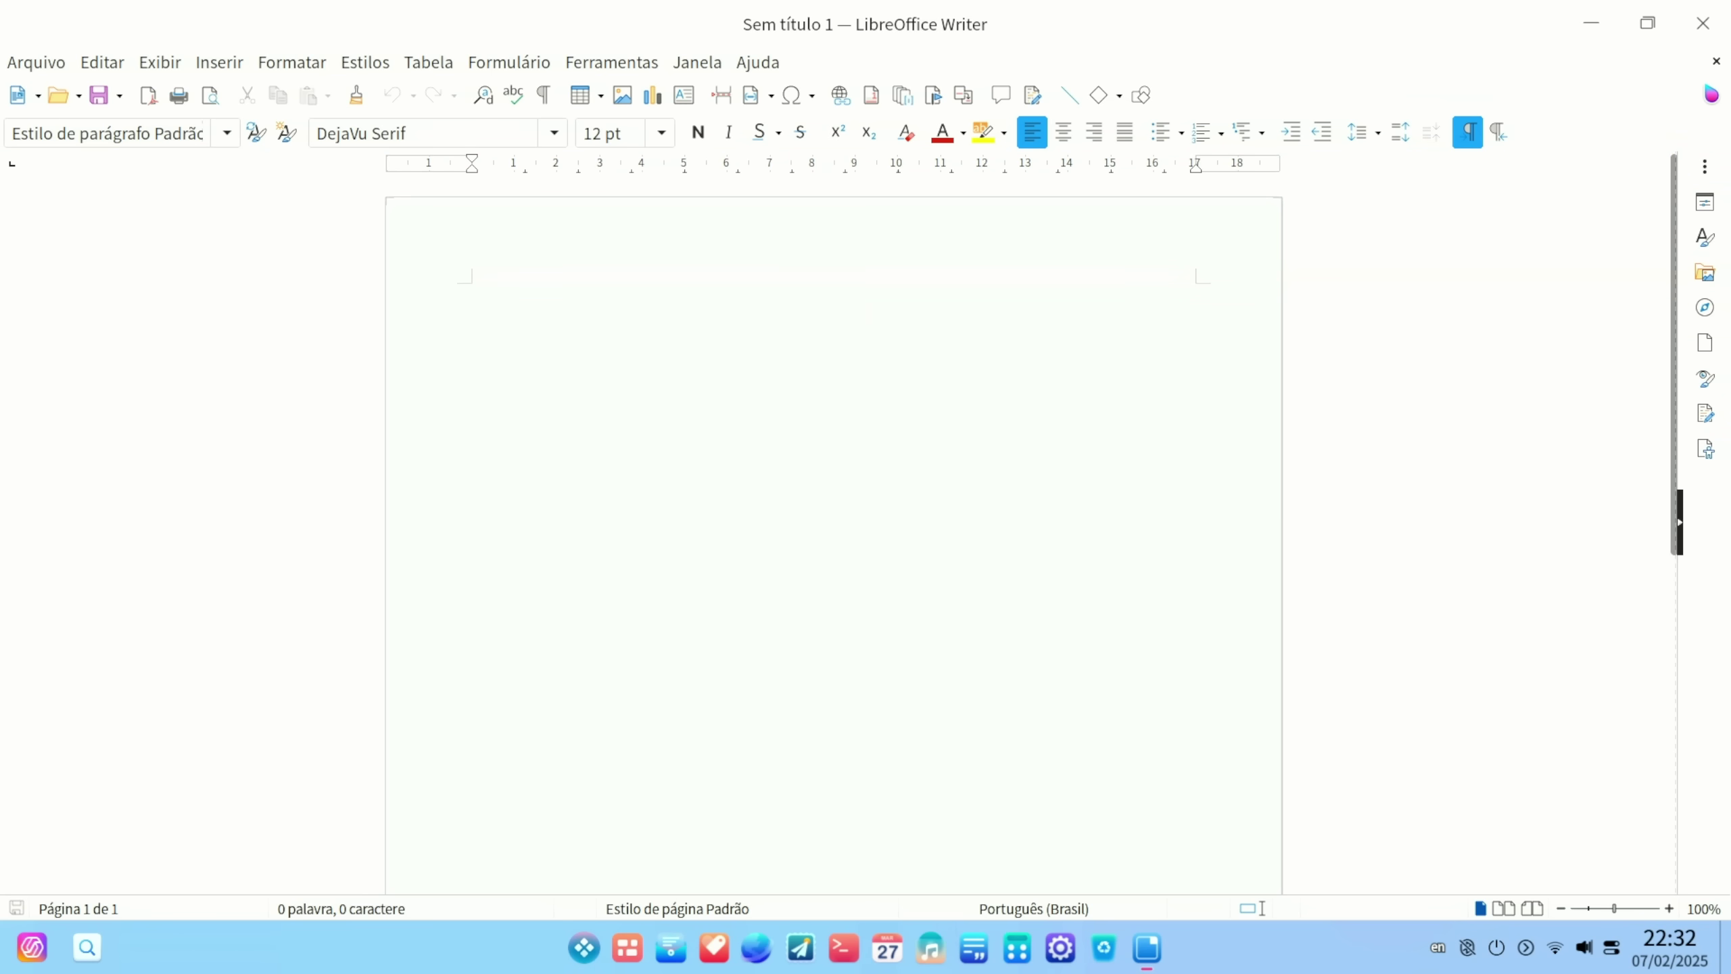
click(1705, 31)
Step: Launch the Vídeo player to view its window, and close it
key(super)
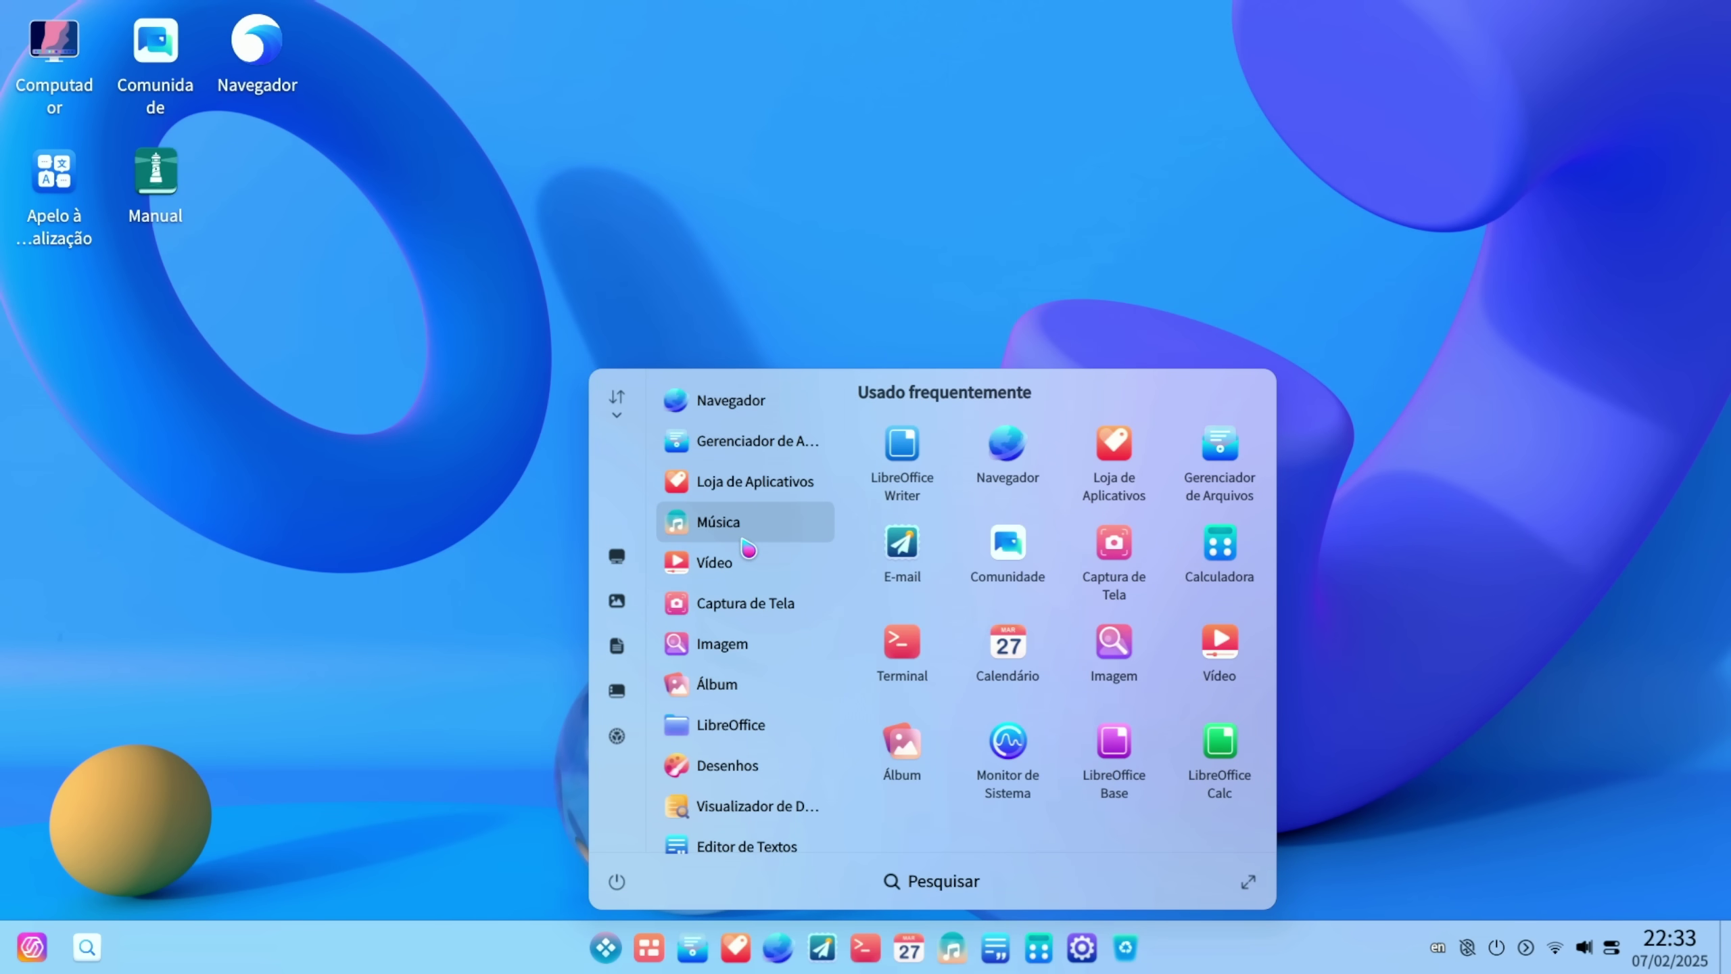
click(750, 562)
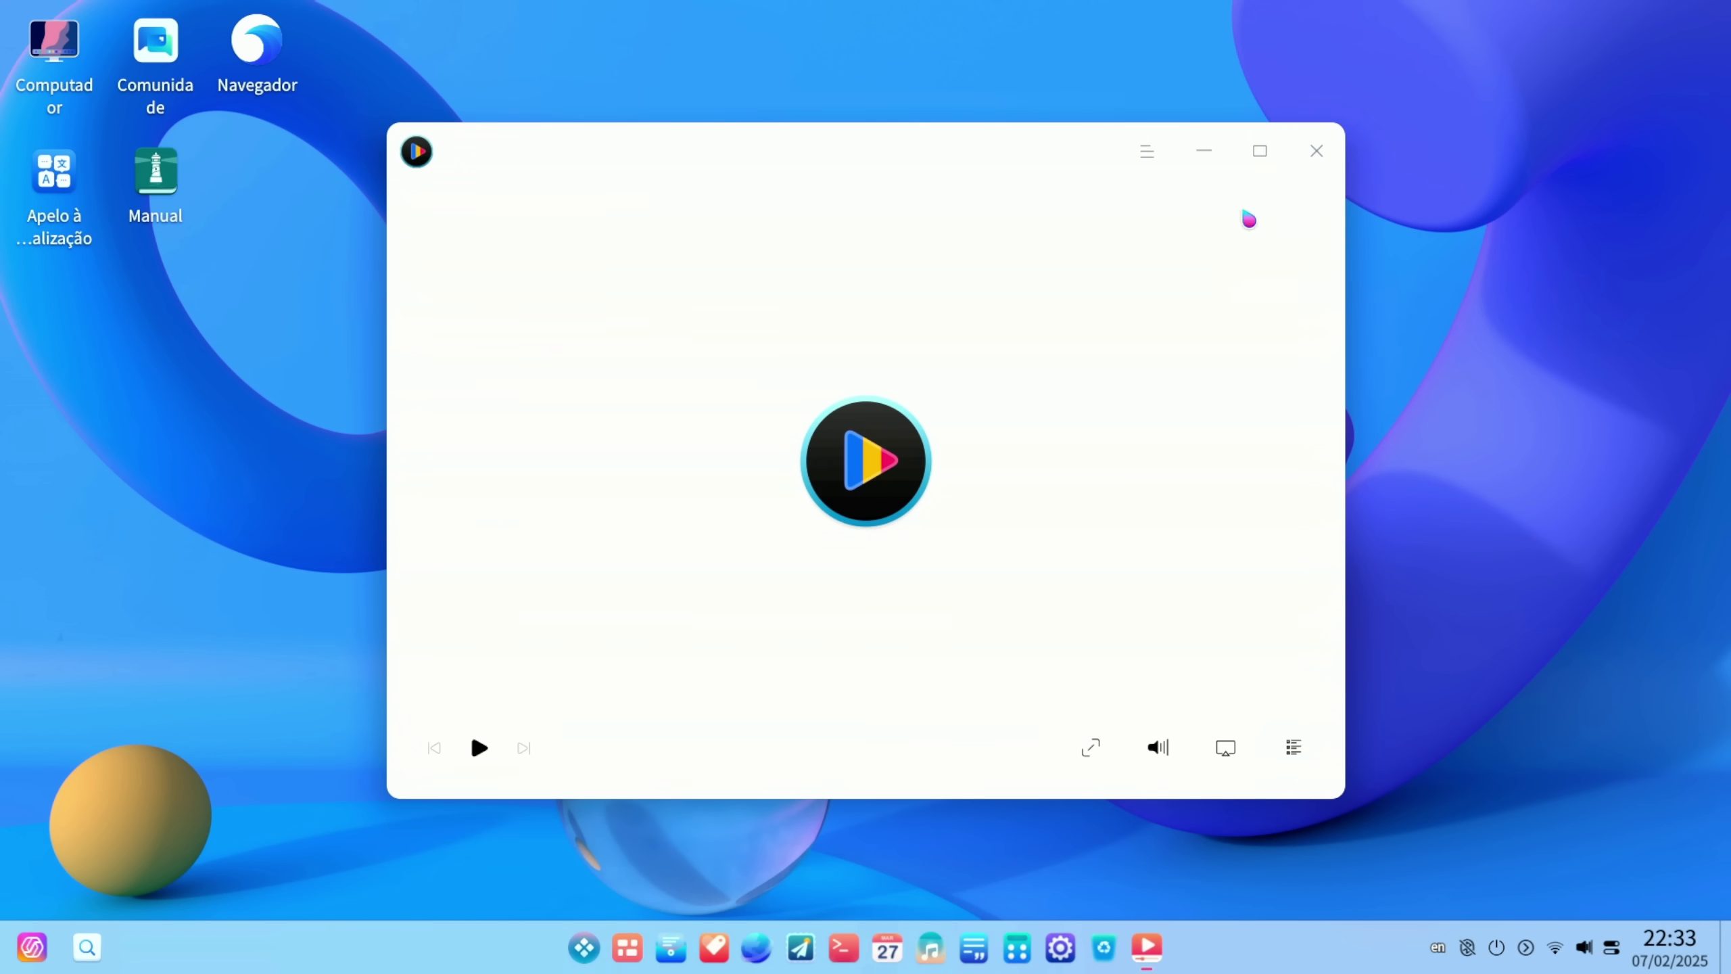
click(1317, 151)
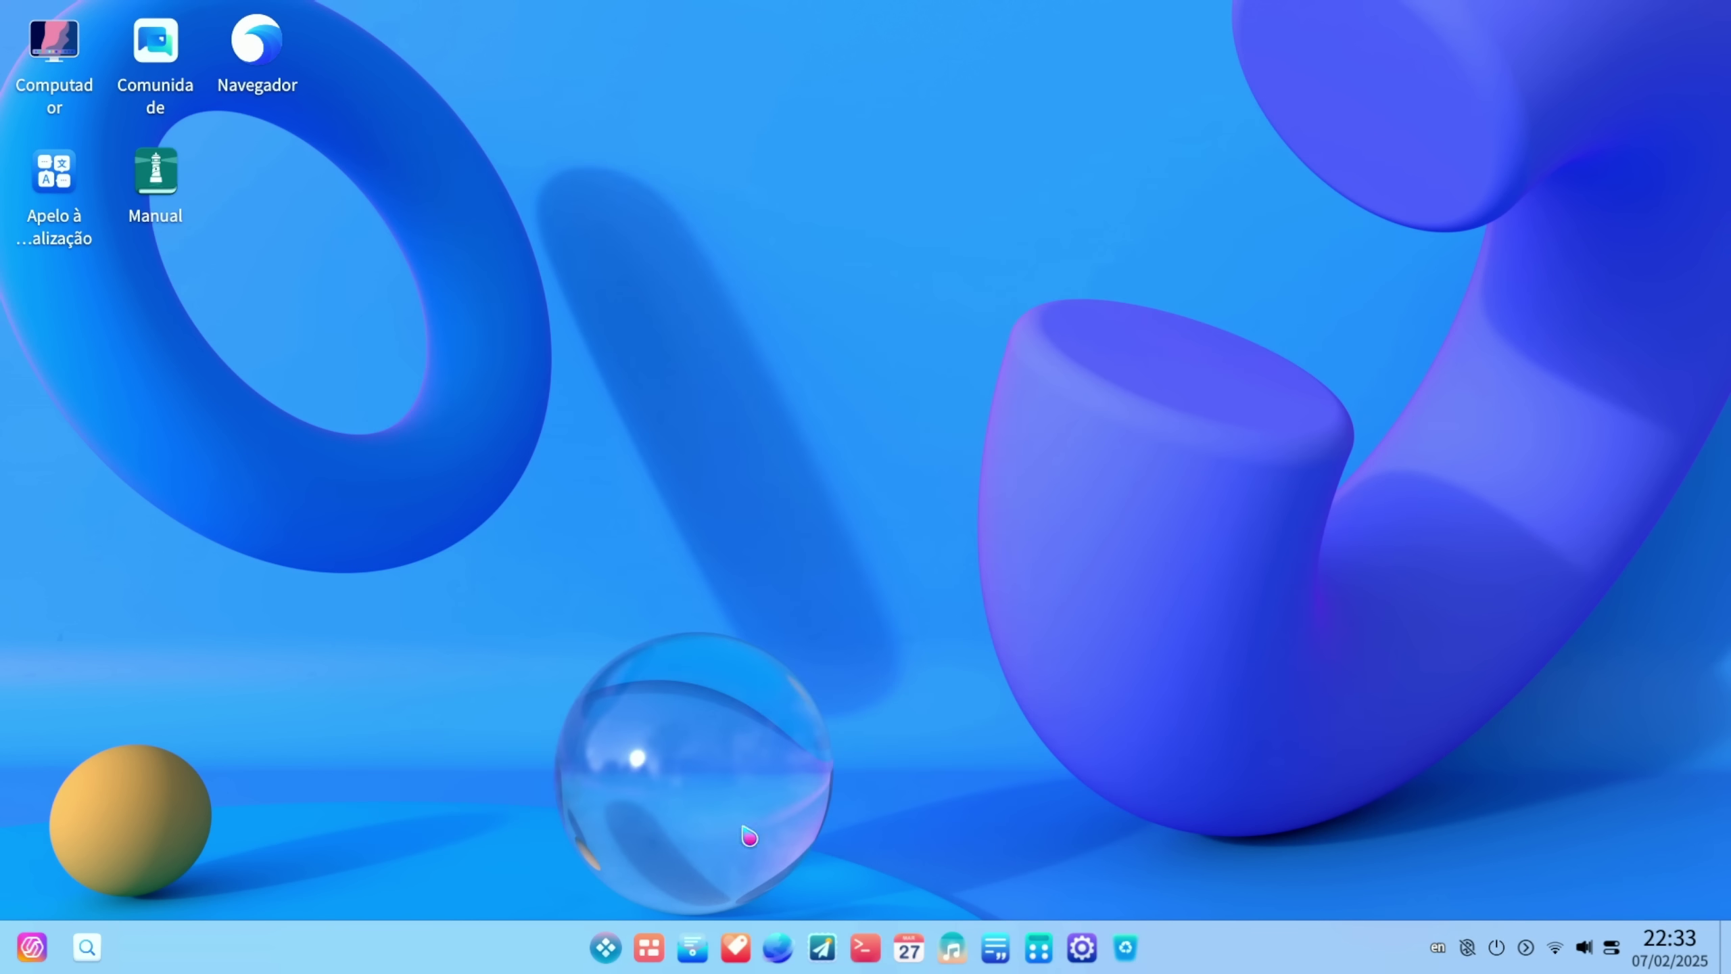
Step: Look through the launcher's complete list of installed applications
click(606, 948)
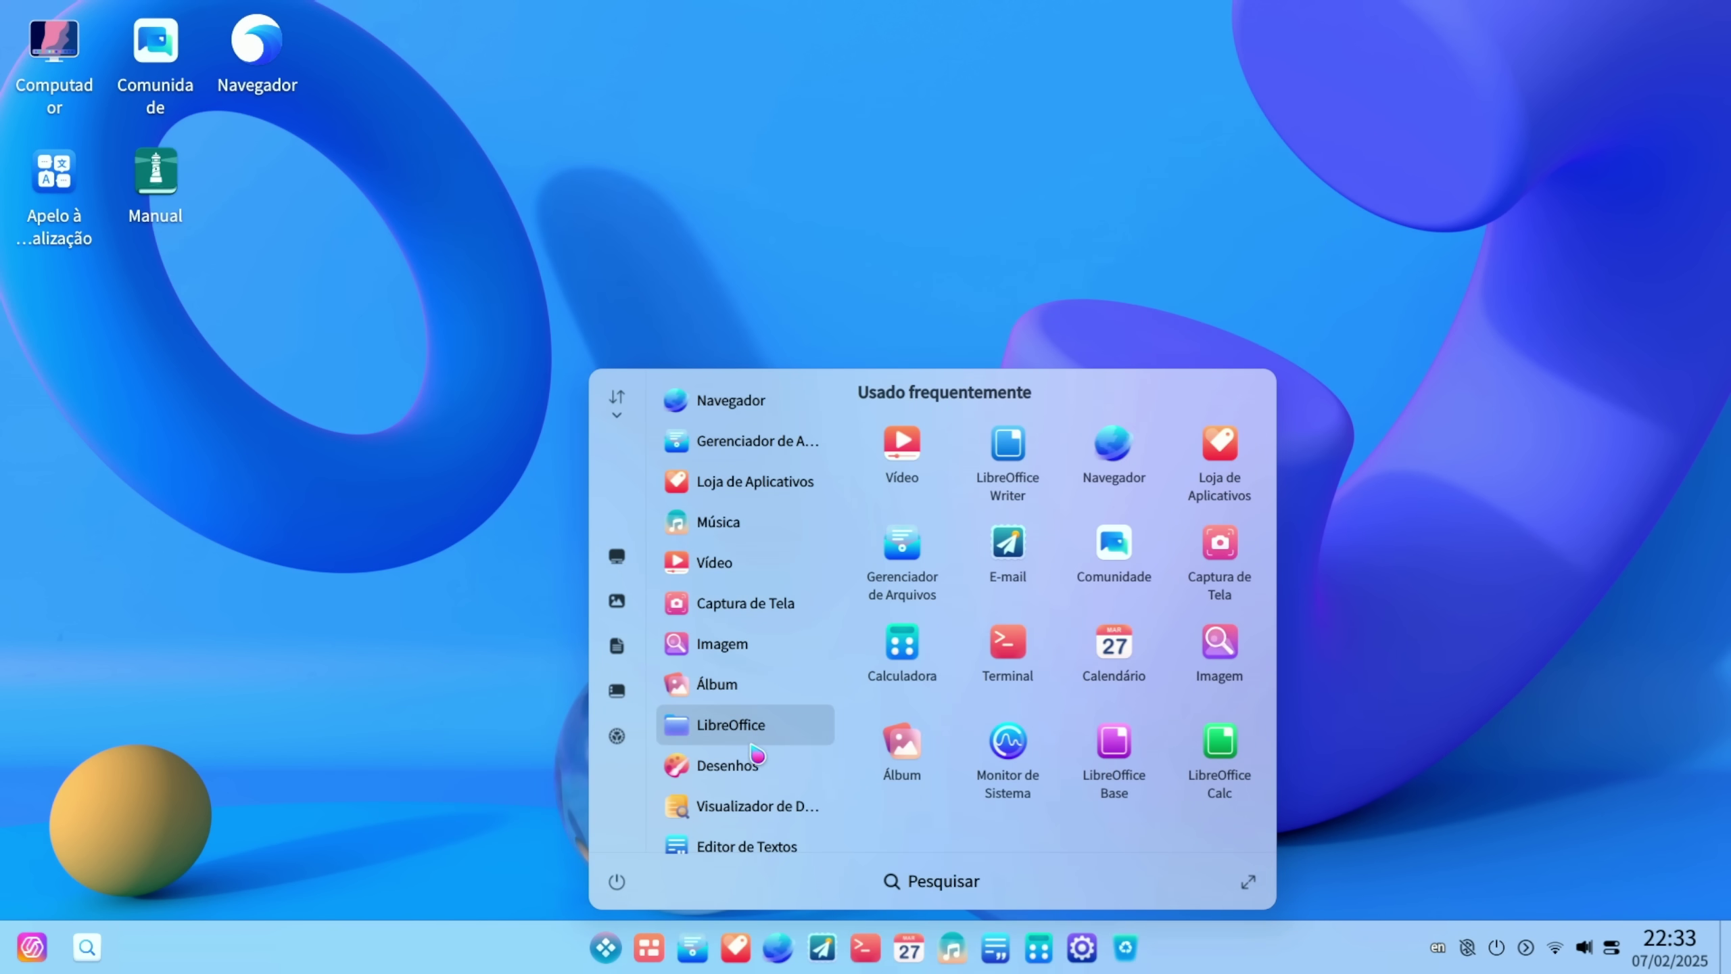
scroll(750, 763, down, 10)
scroll(750, 764, up, 4)
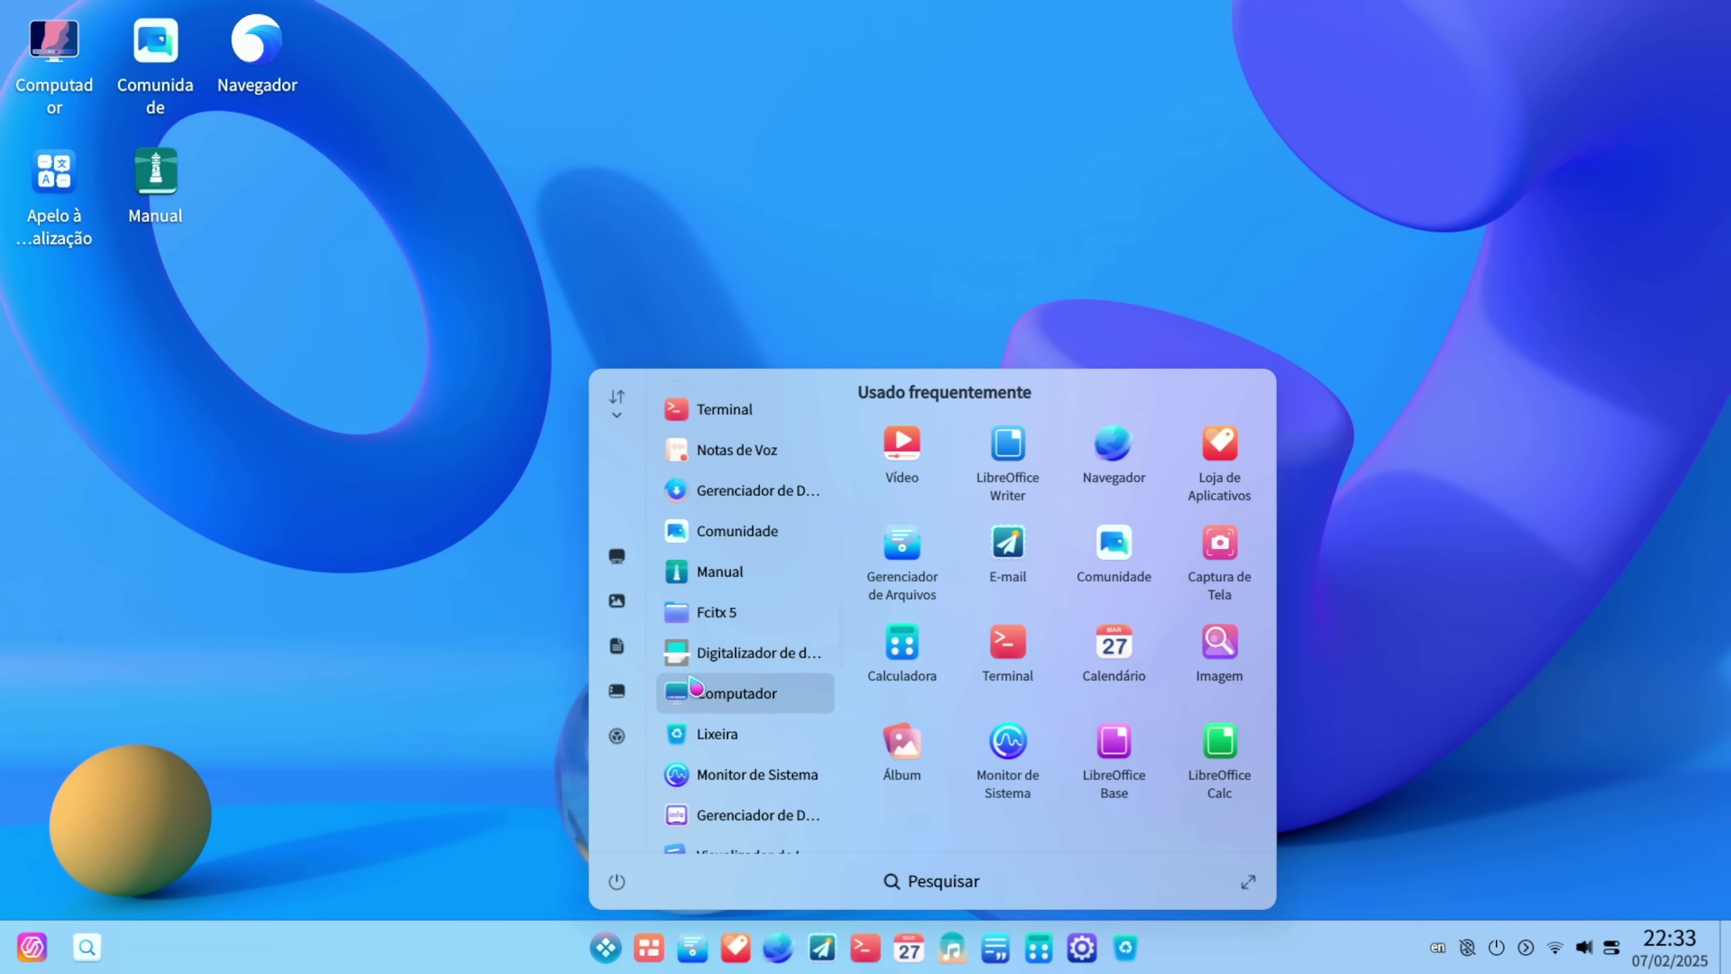
scroll(729, 681, down, 5)
scroll(750, 656, down, 5)
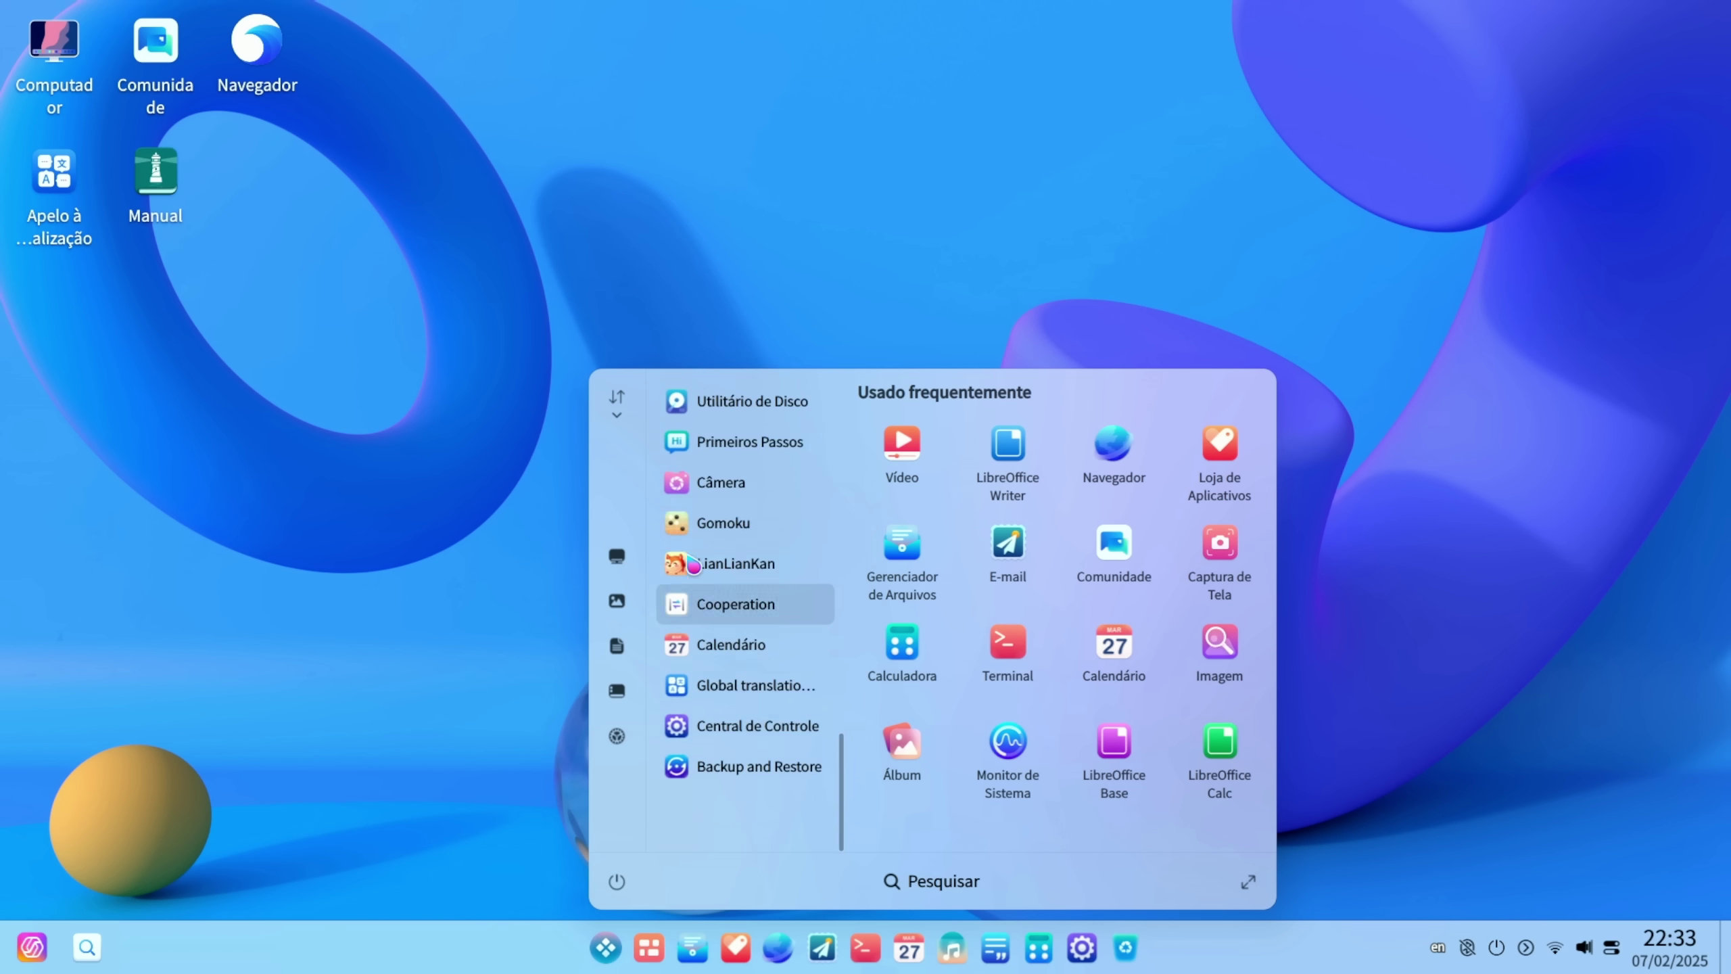
scroll(737, 641, up, 10)
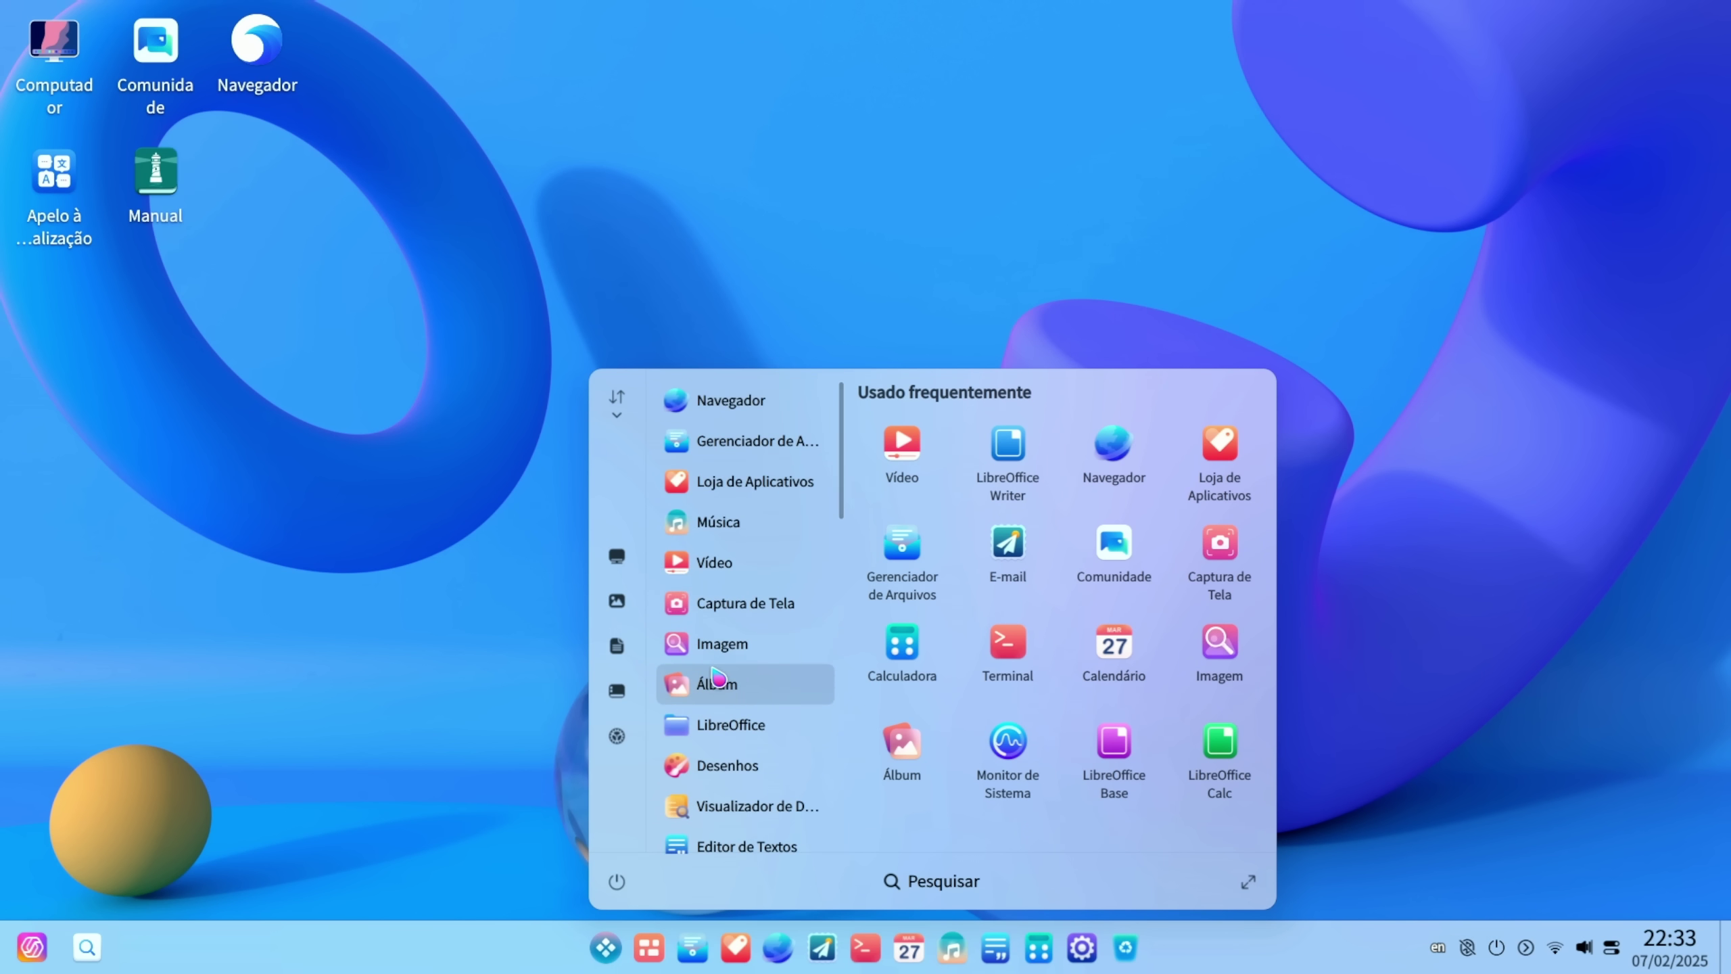
Step: Open Loja de Aplicativos, look over its Editor's Choice apps, and open the page listed below the main featured one
click(743, 491)
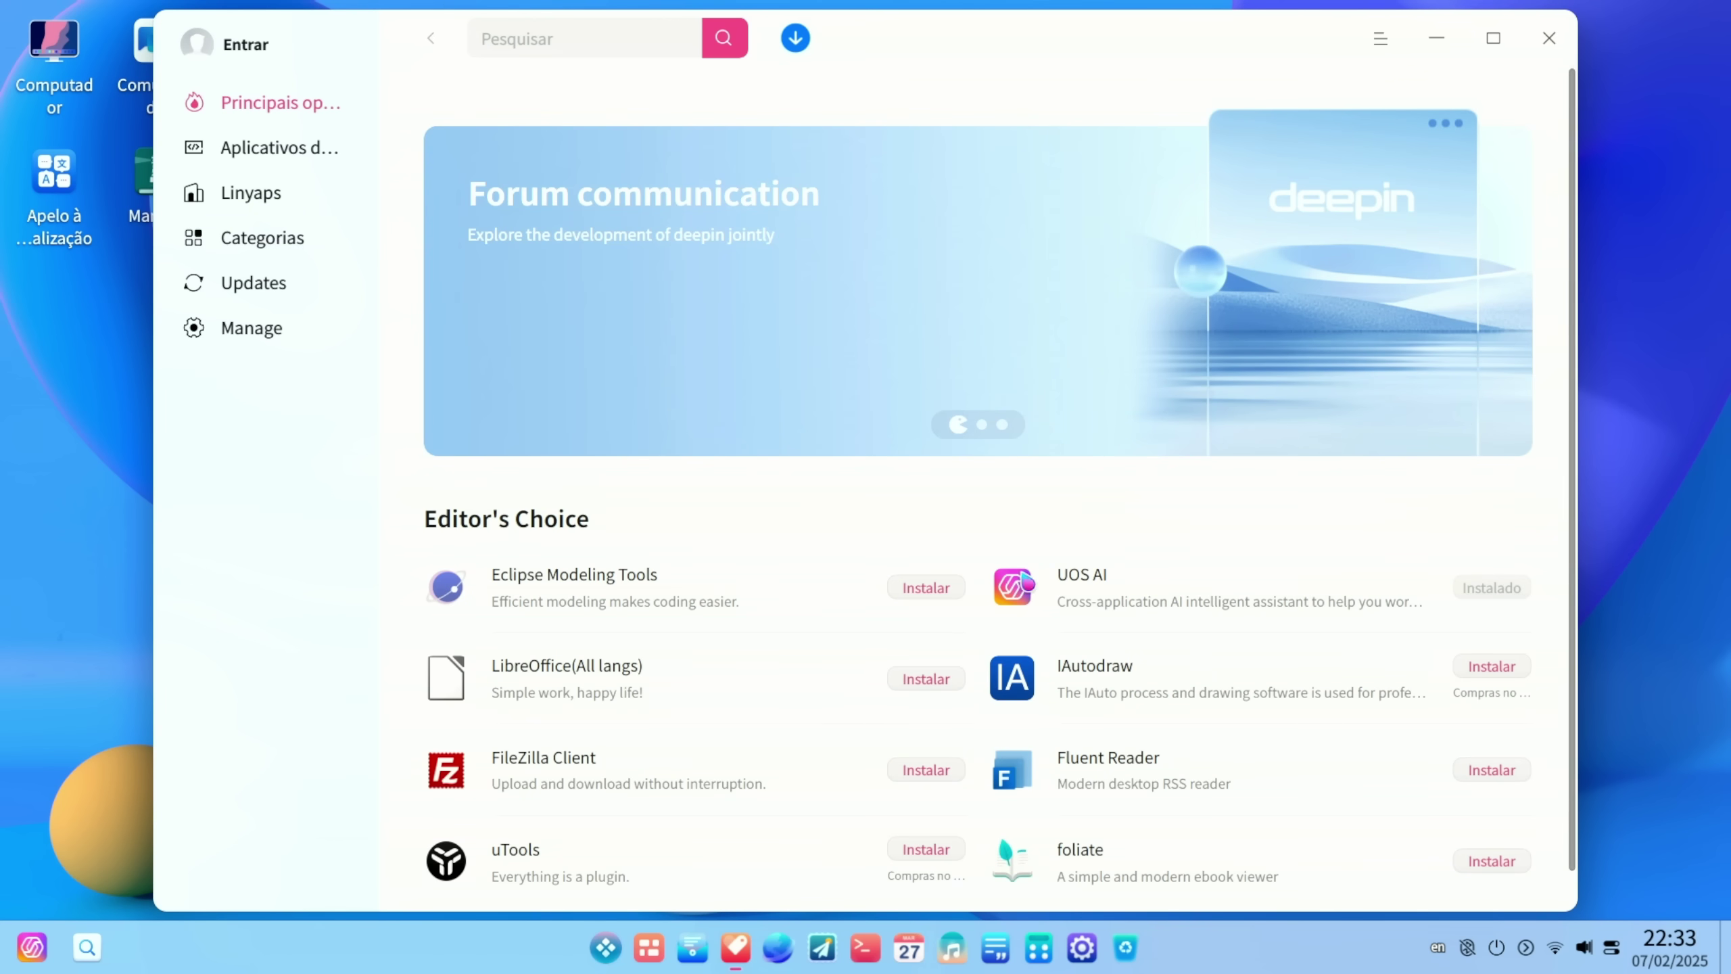
scroll(999, 674, down, 1)
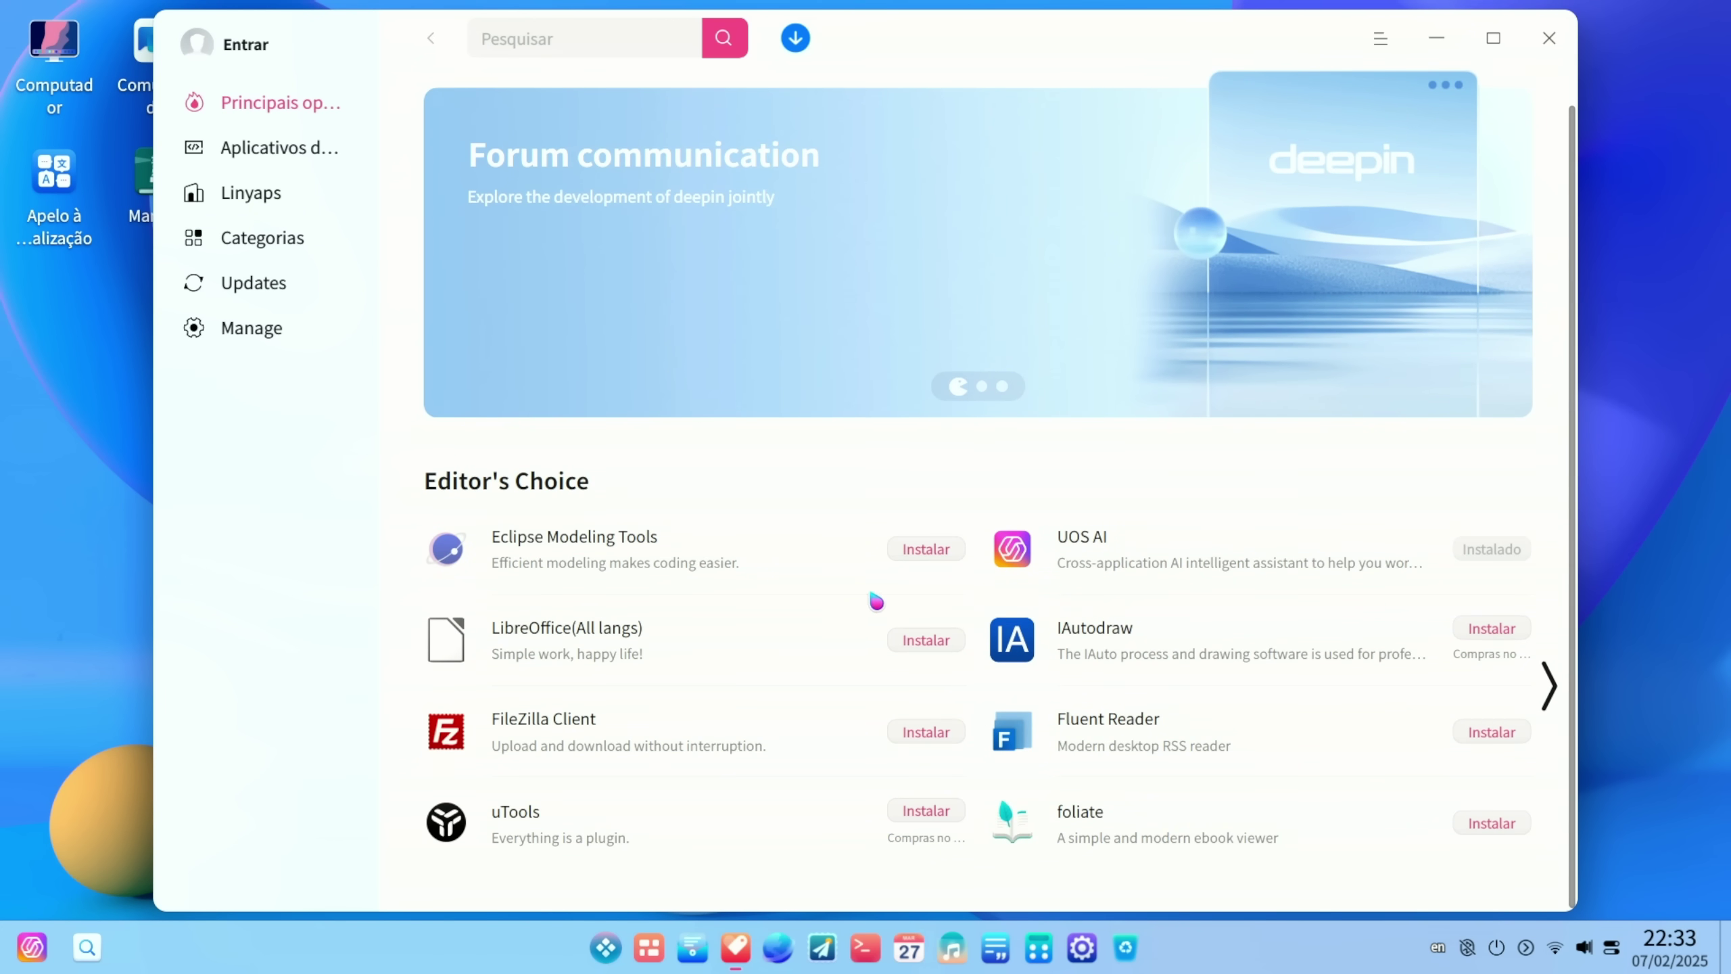
scroll(868, 583, up, 1)
click(240, 162)
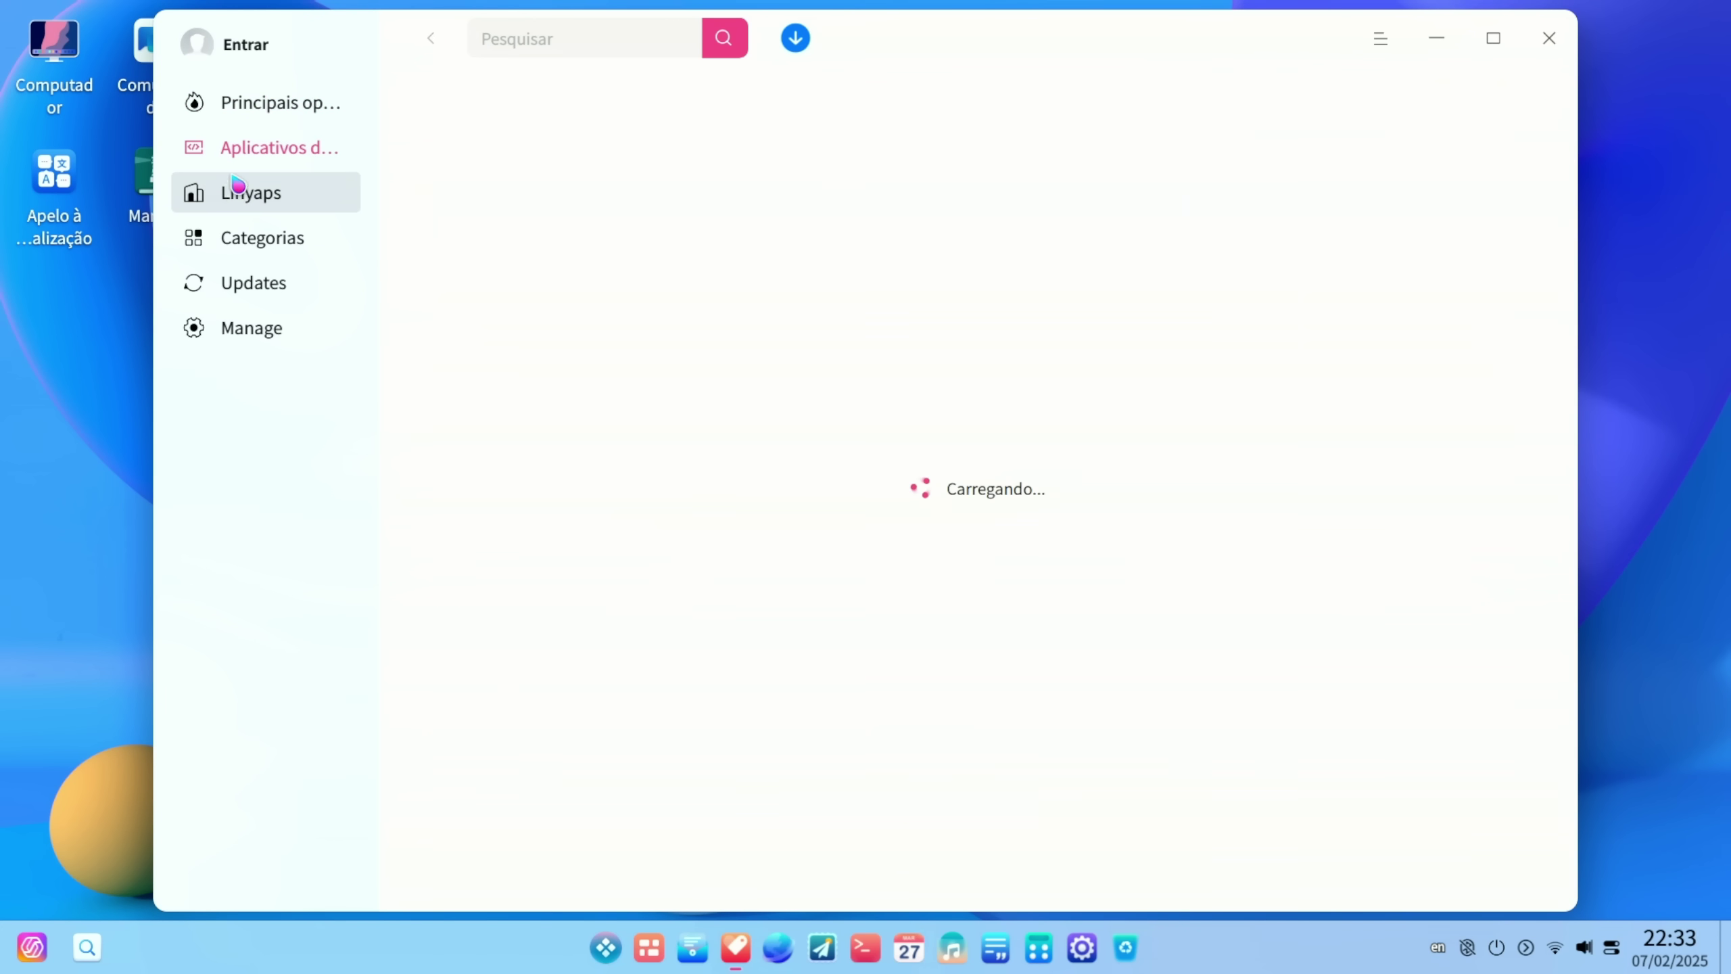
Step: View the app store's Categorias and Updates pages, and close the store
click(323, 246)
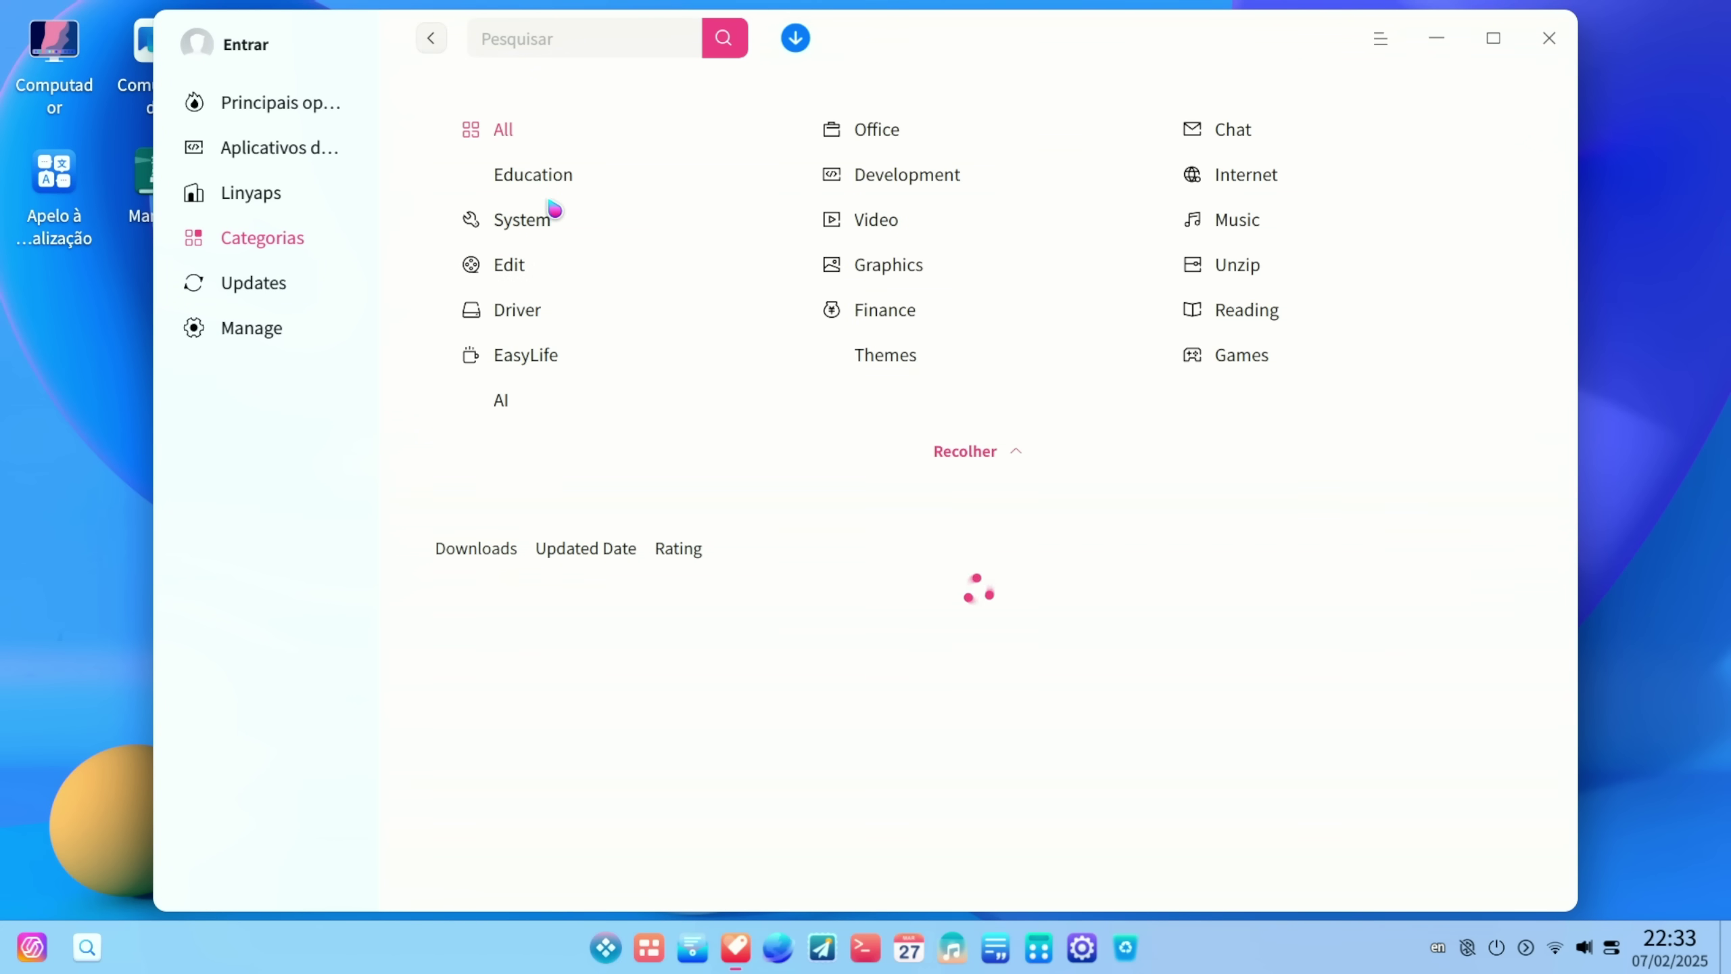
scroll(750, 648, down, 5)
scroll(514, 569, up, 5)
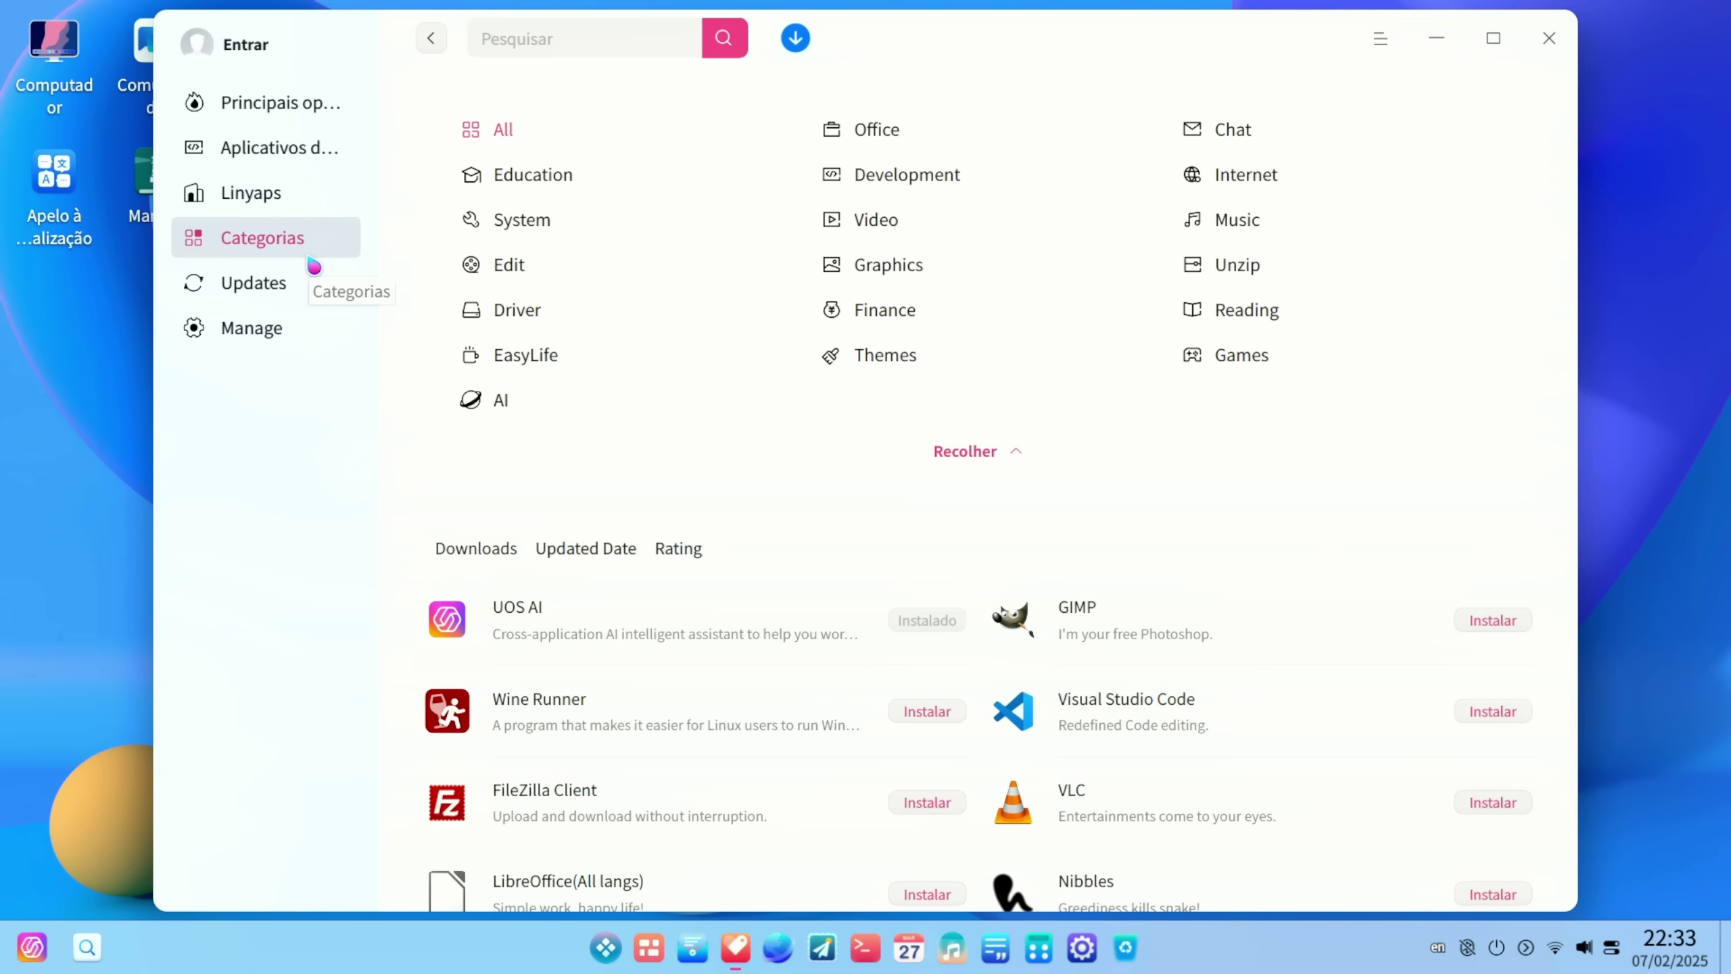
click(286, 286)
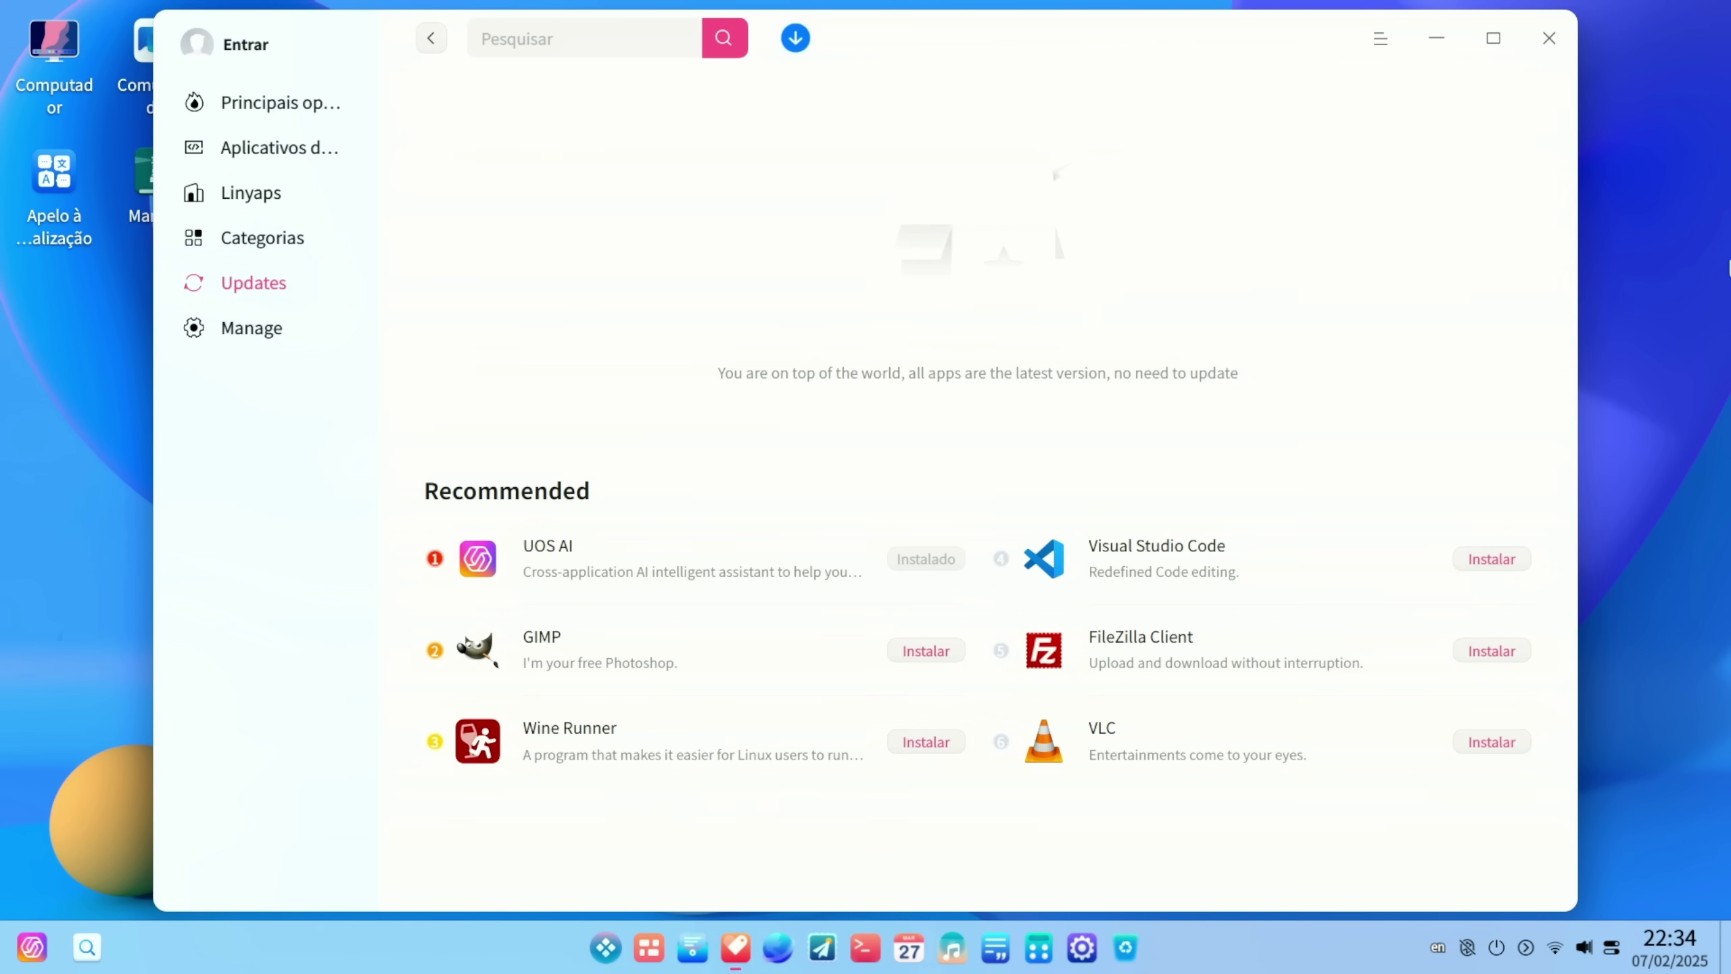
click(1550, 39)
Step: Launch Monitor de Sistema to check running applications and CPU, RAM, network and disk usage, and close it
key(super)
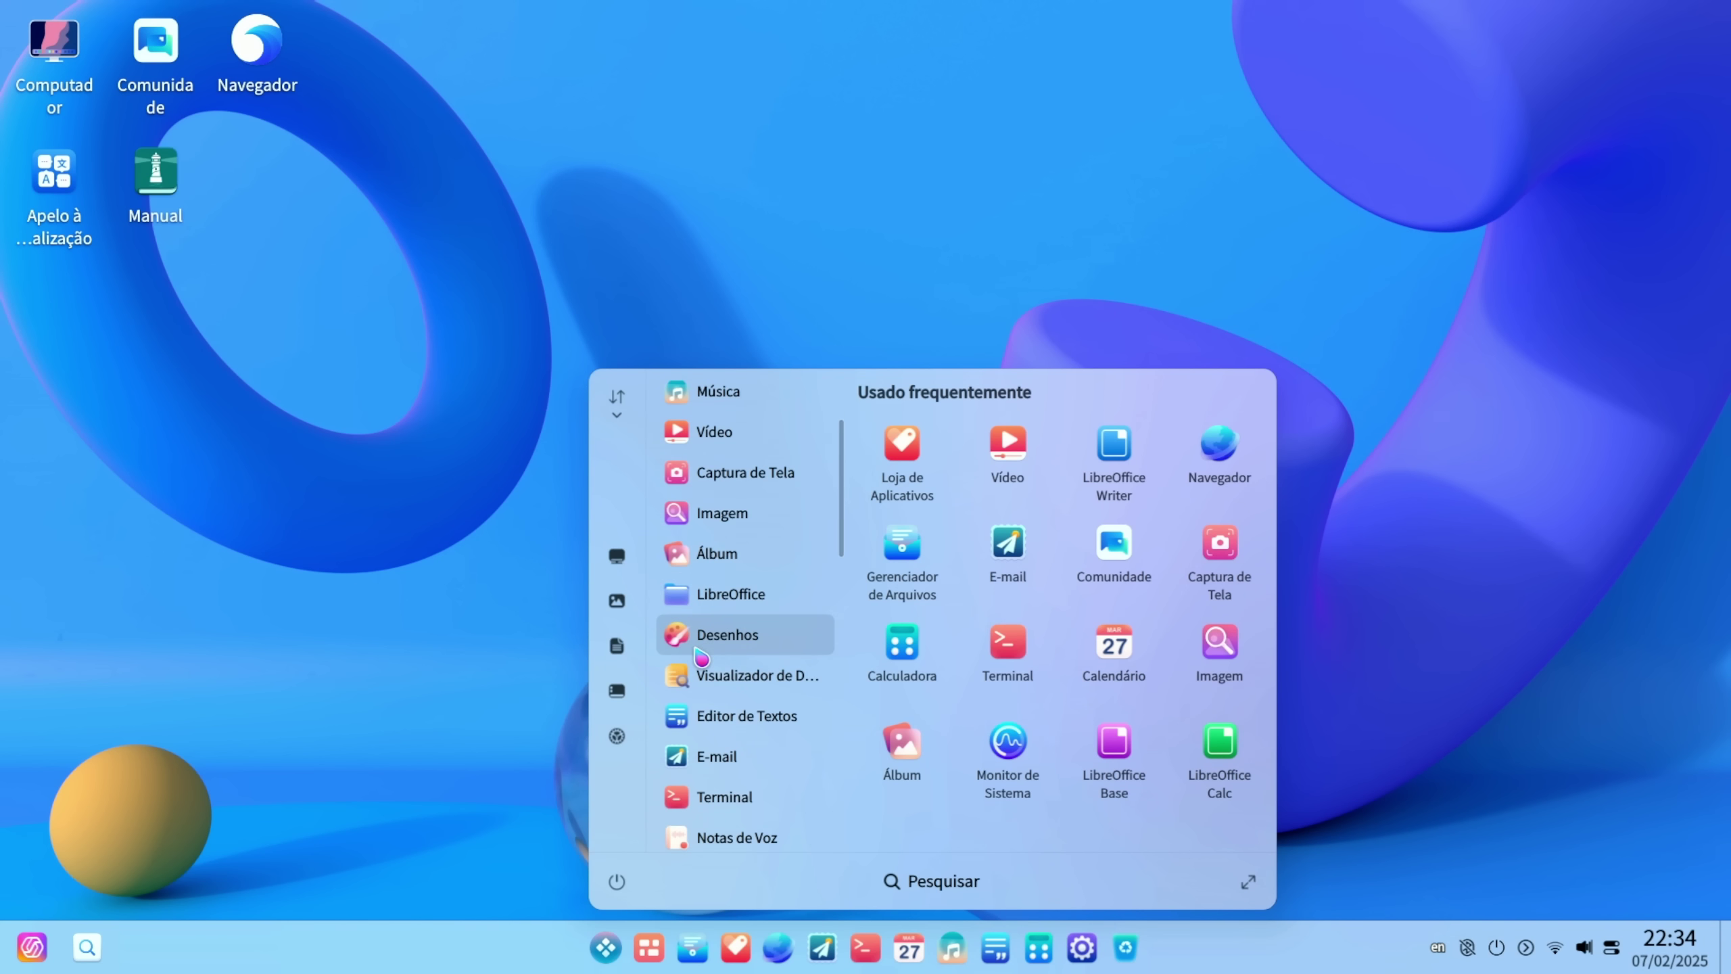
scroll(702, 656, down, 10)
scroll(716, 652, up, 4)
click(740, 662)
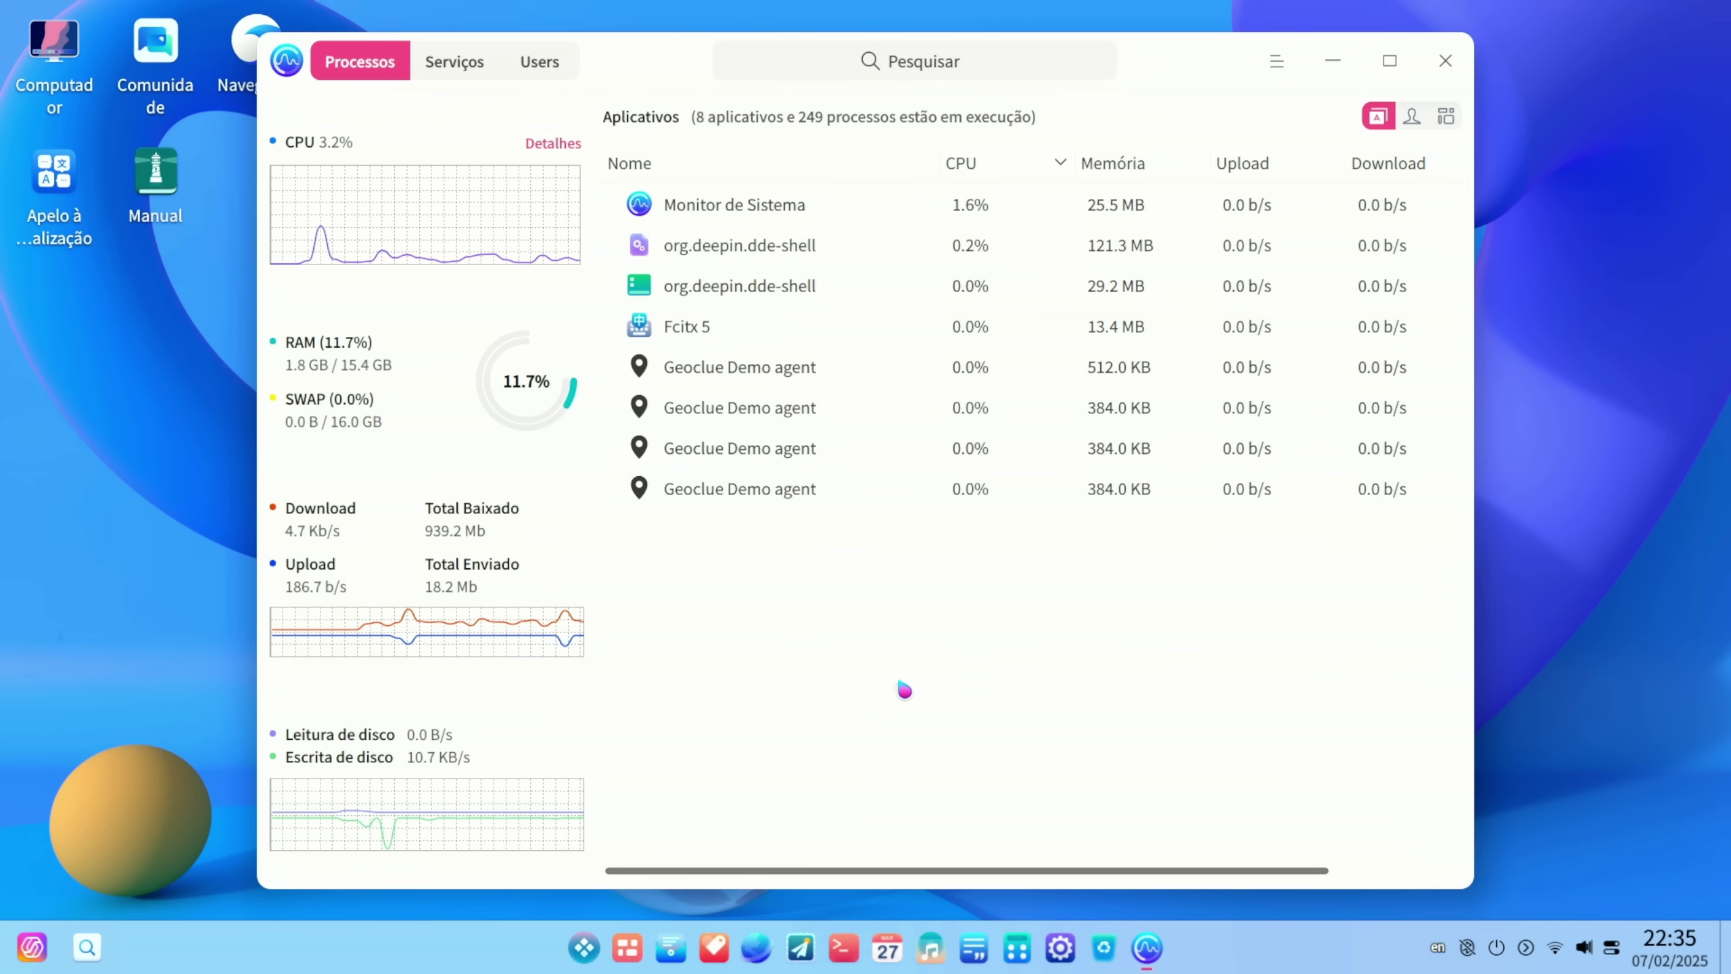
click(1446, 60)
Step: Open the Lixeira to view its contents, and close the file manager window
click(608, 950)
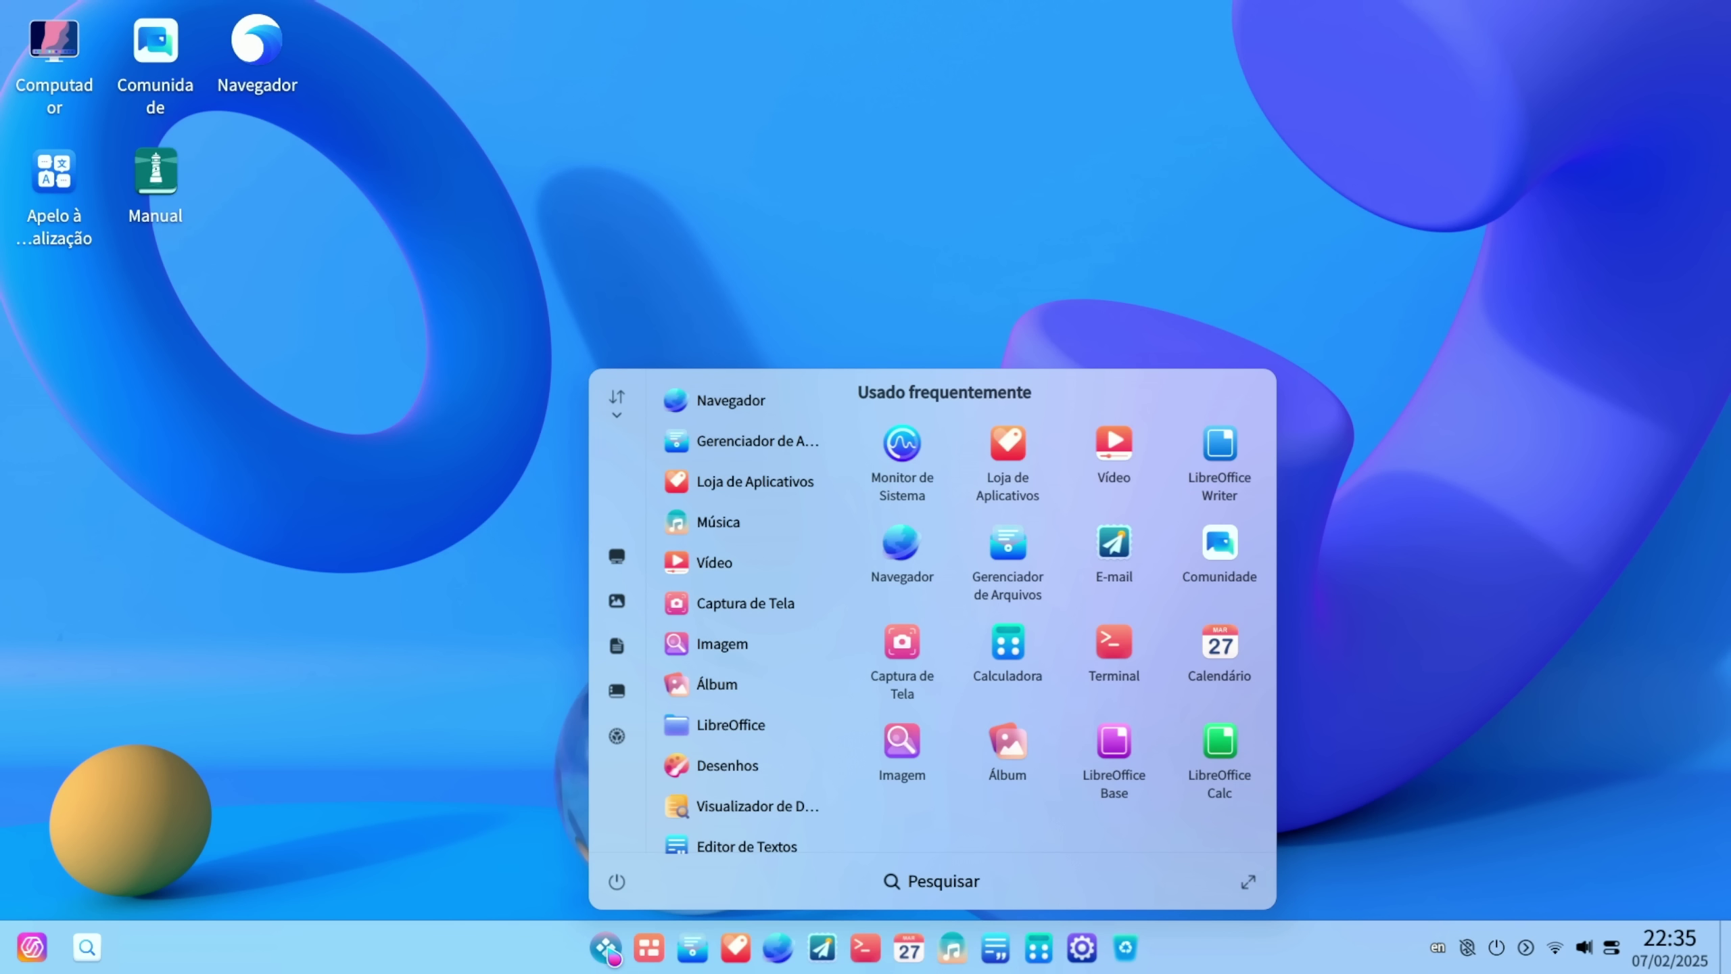
click(612, 954)
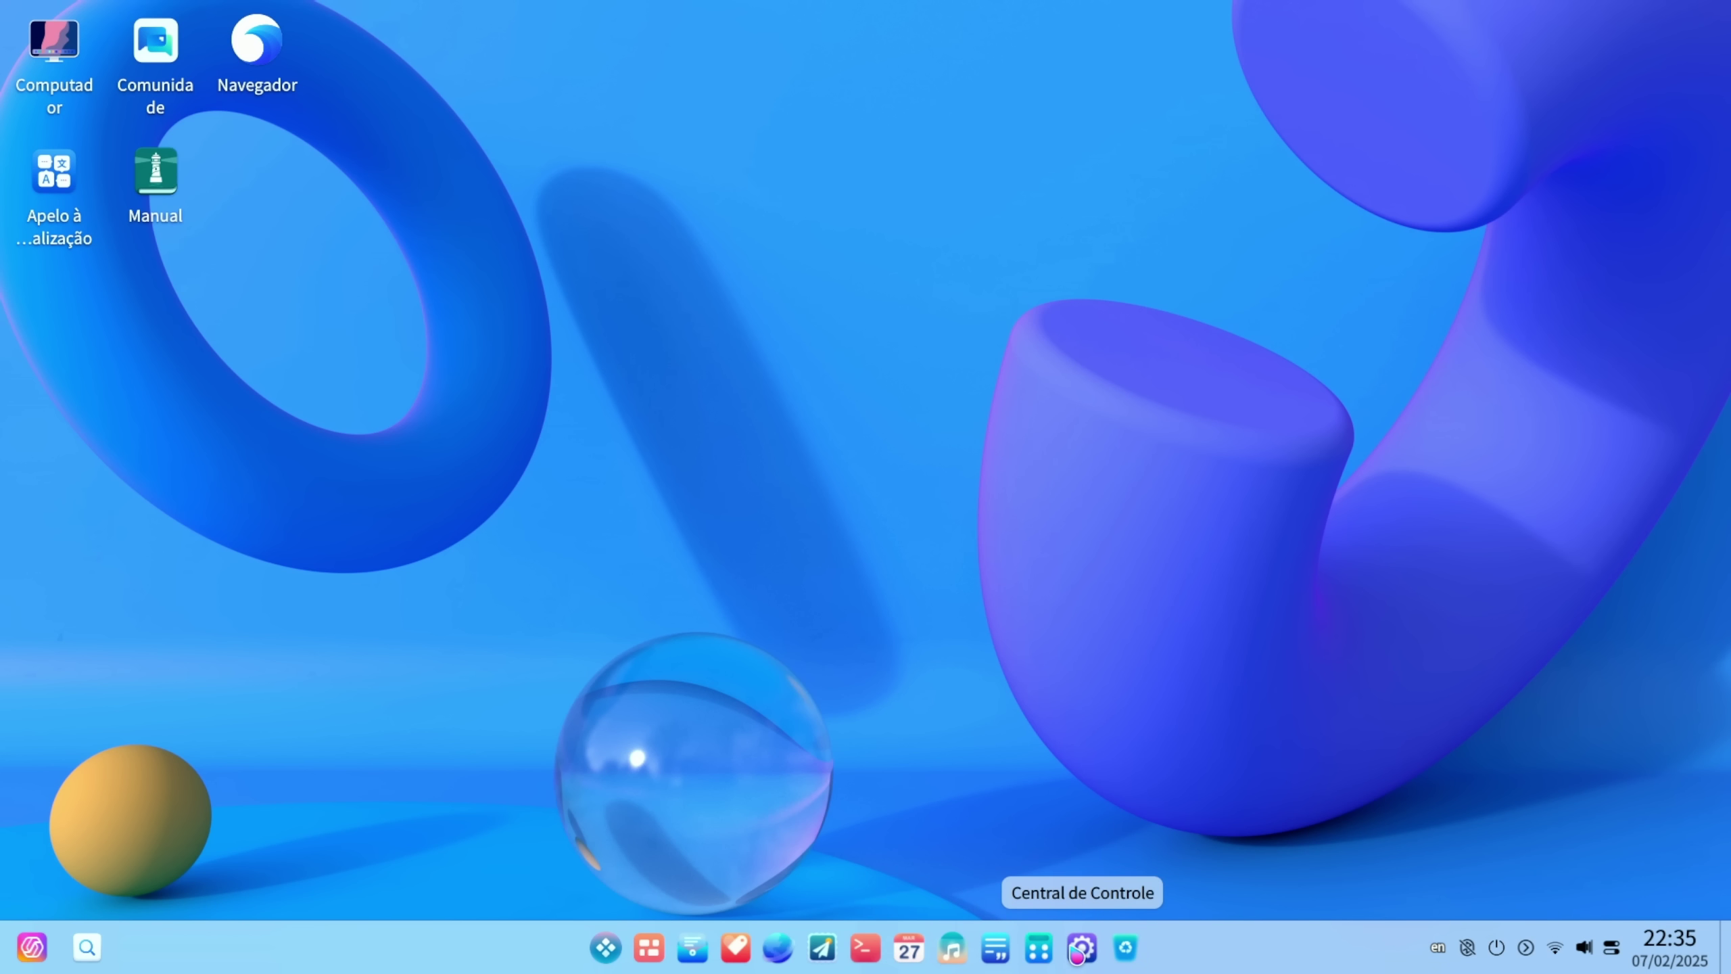
click(1123, 950)
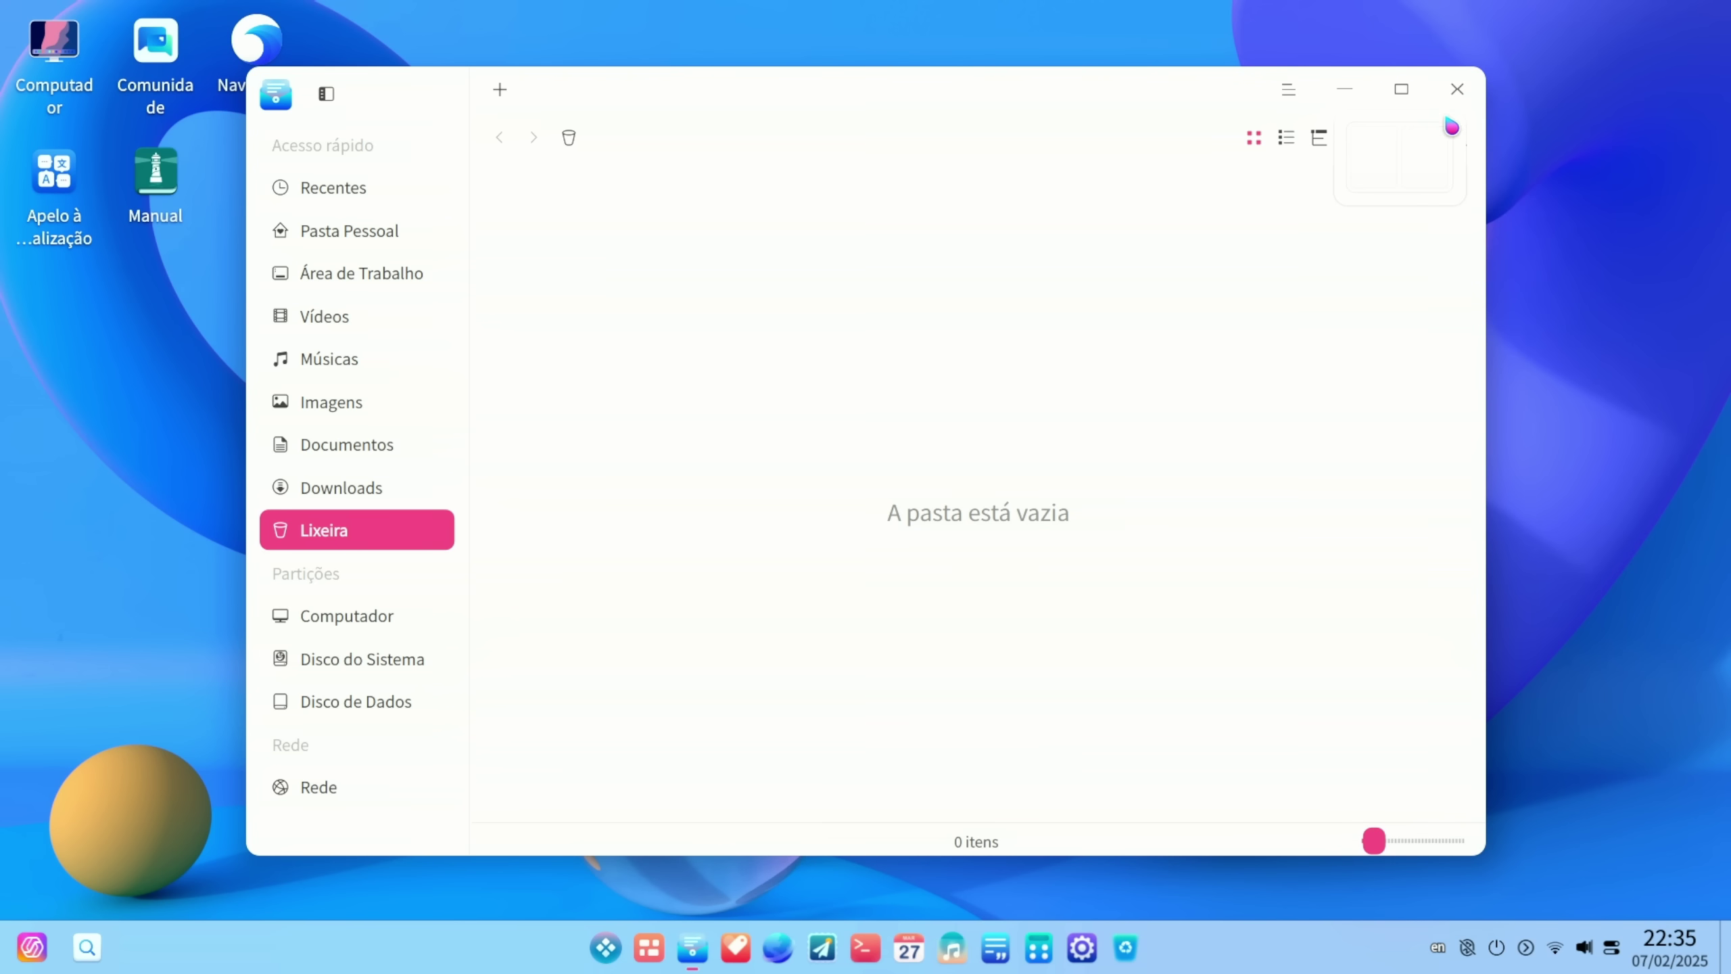
click(1457, 89)
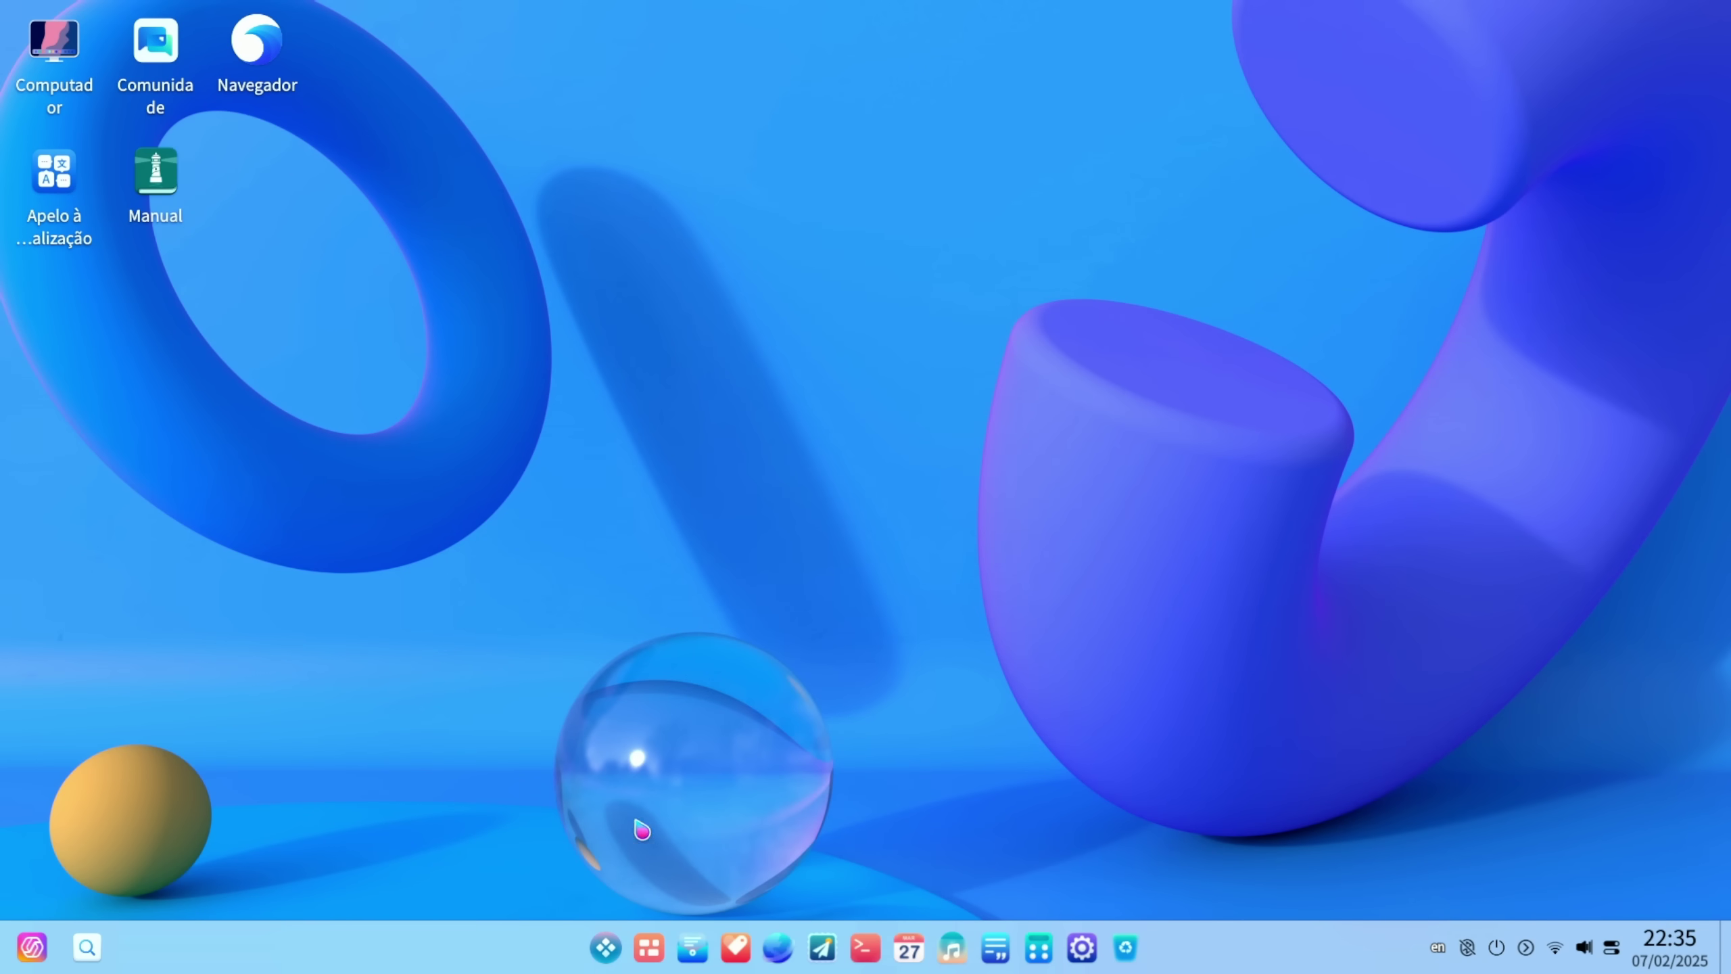
Step: Open Computador from the desktop to view its directories and drives, and close the window
click(607, 946)
click(608, 945)
double_click(52, 102)
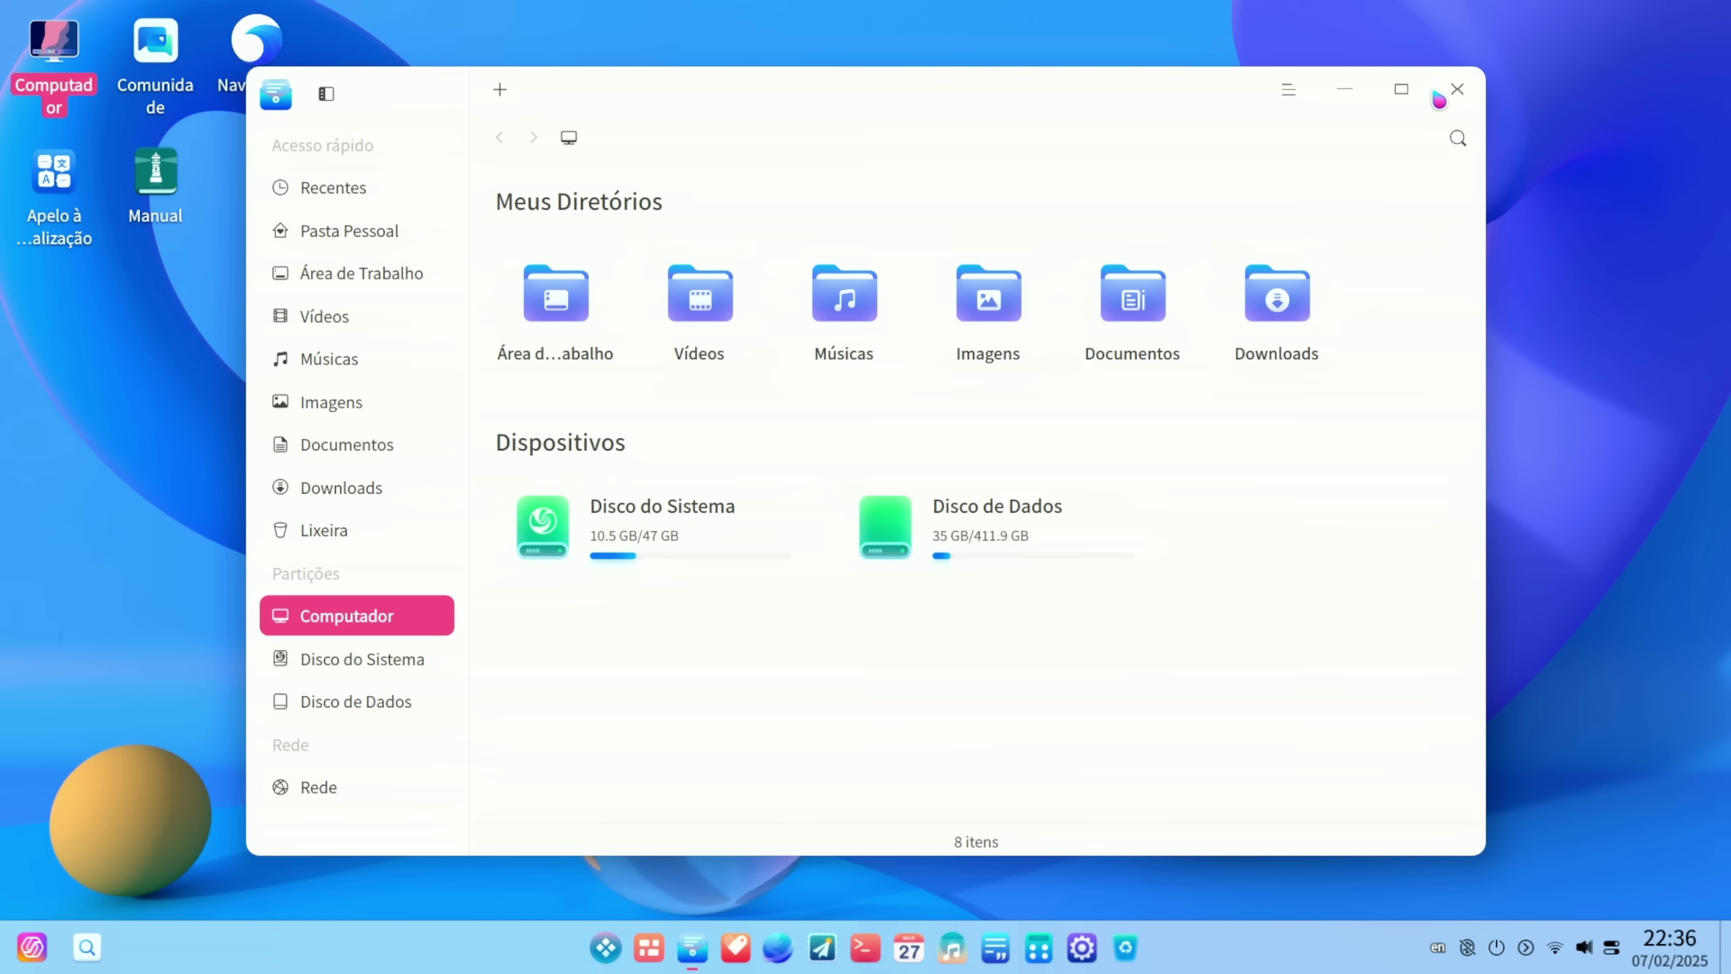
click(1458, 90)
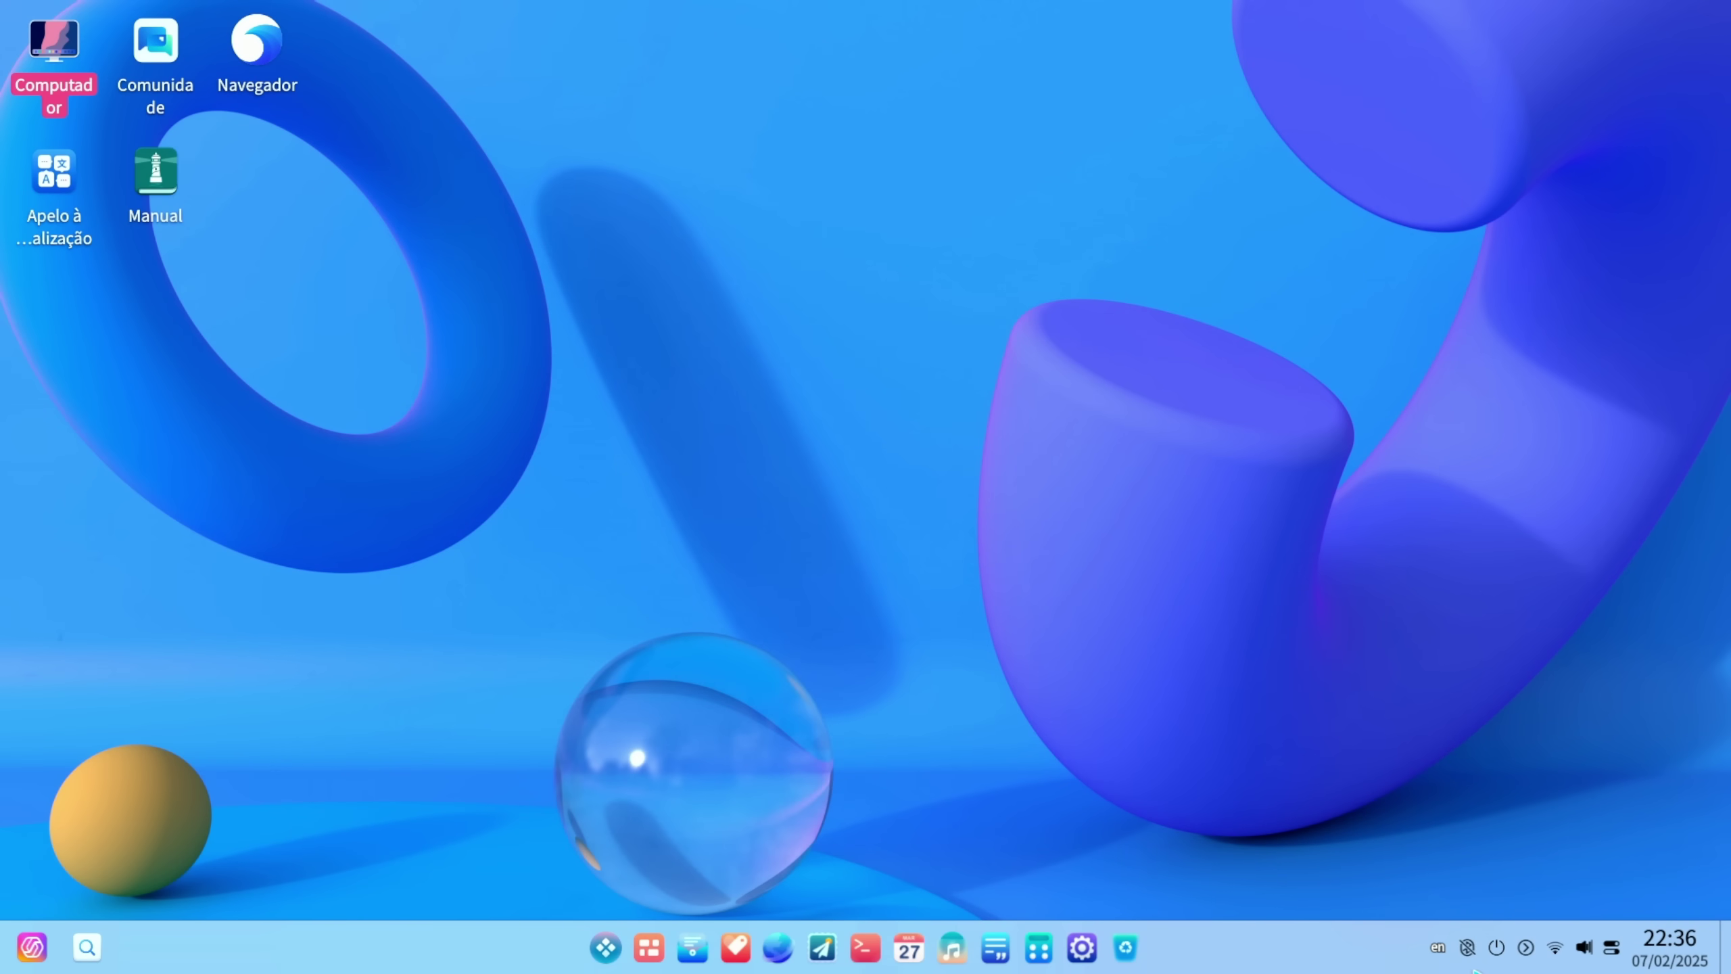
Step: Open the quick settings to view its toggles and try the brightness and volume sliders, and close it
click(1613, 947)
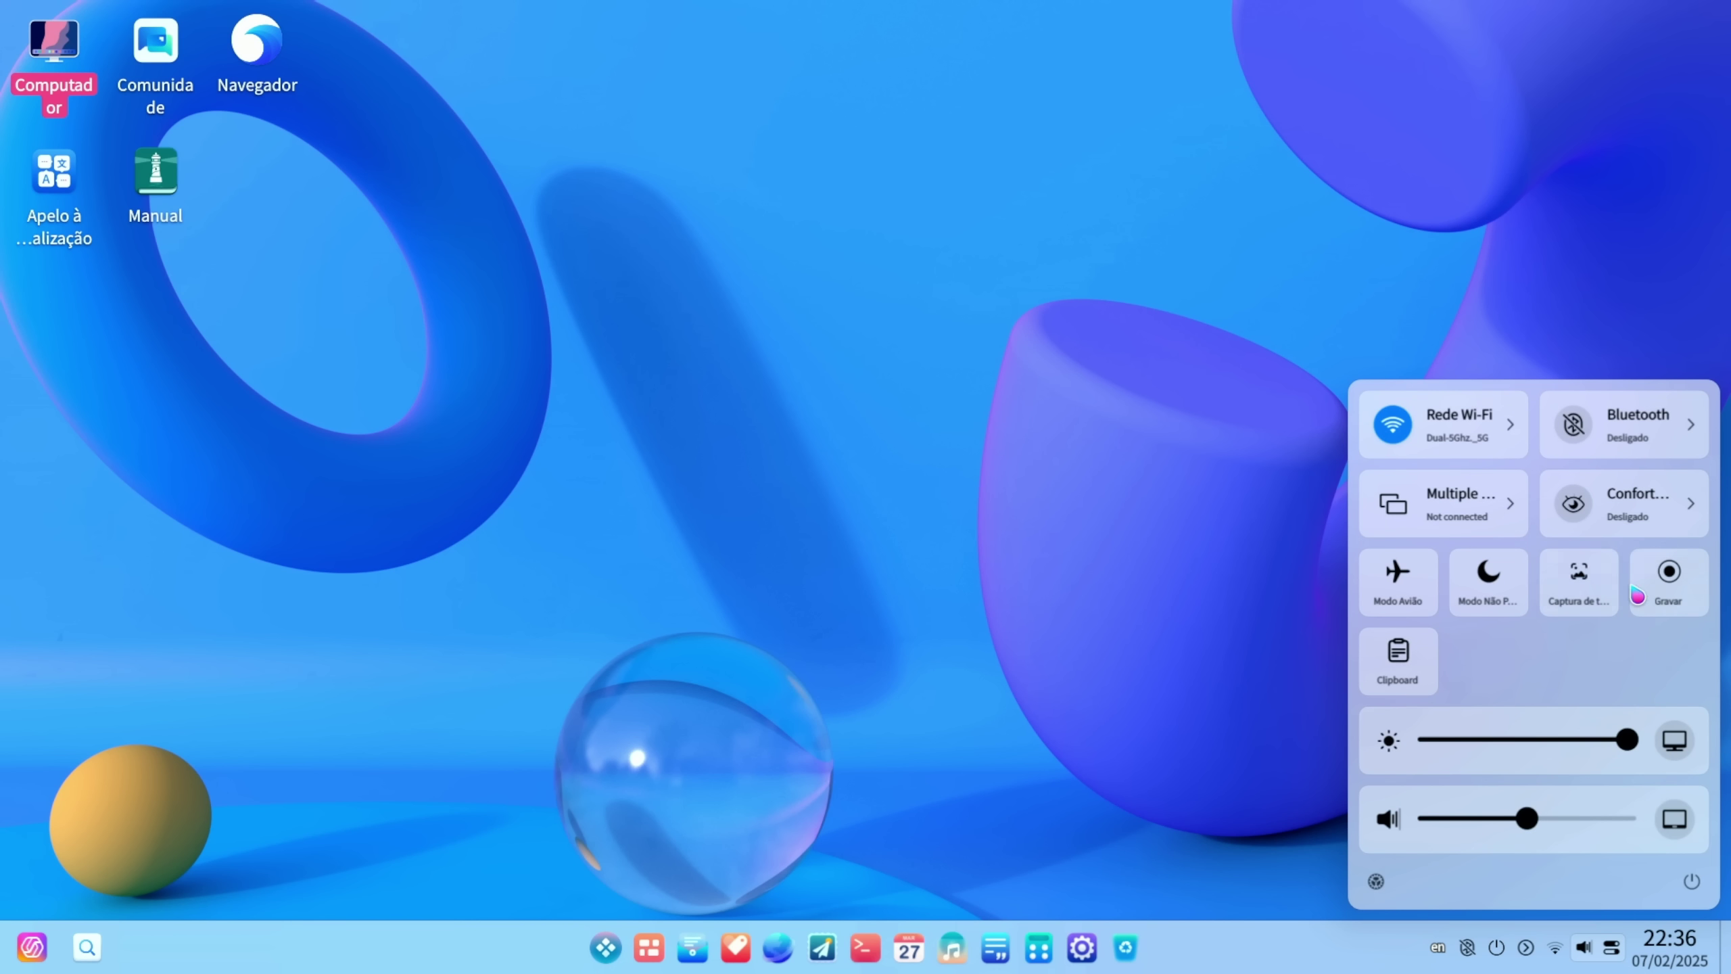
drag(1581, 748, 1628, 741)
mouse_move(1590, 812)
mouse_down()
mouse_move(1583, 832)
mouse_move(1574, 819)
mouse_up()
click(943, 475)
Step: View the Wi-Fi and wired network list, and open the system settings in a maximized window
click(1555, 947)
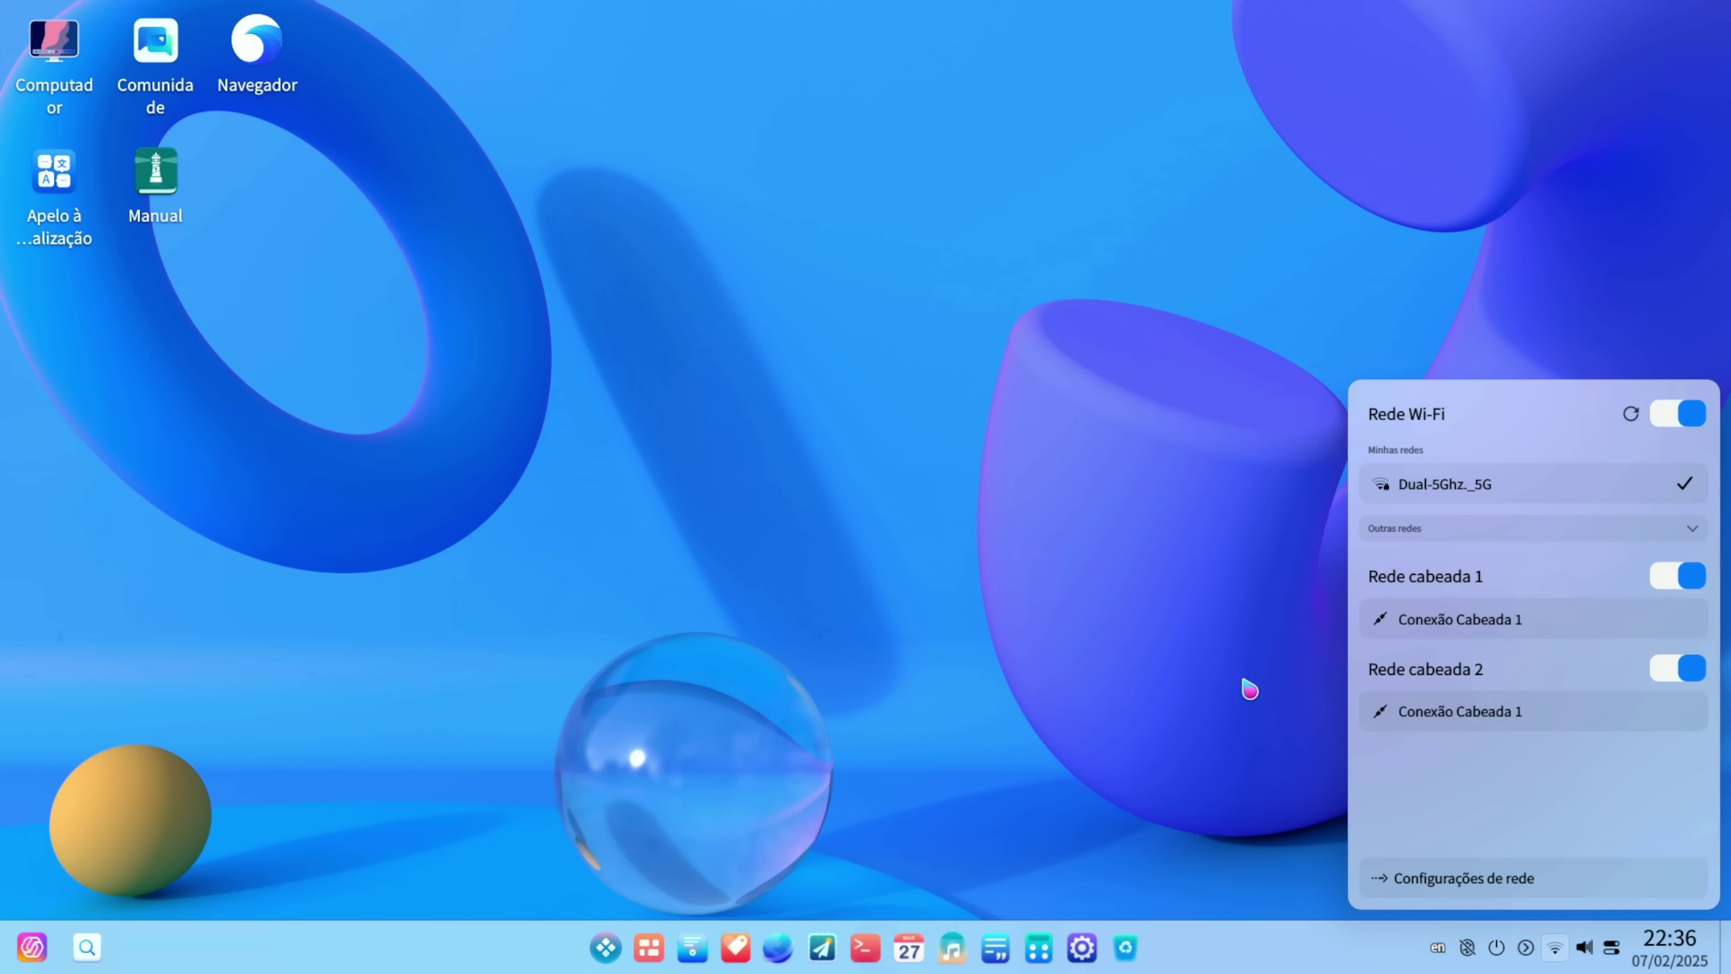
click(1683, 711)
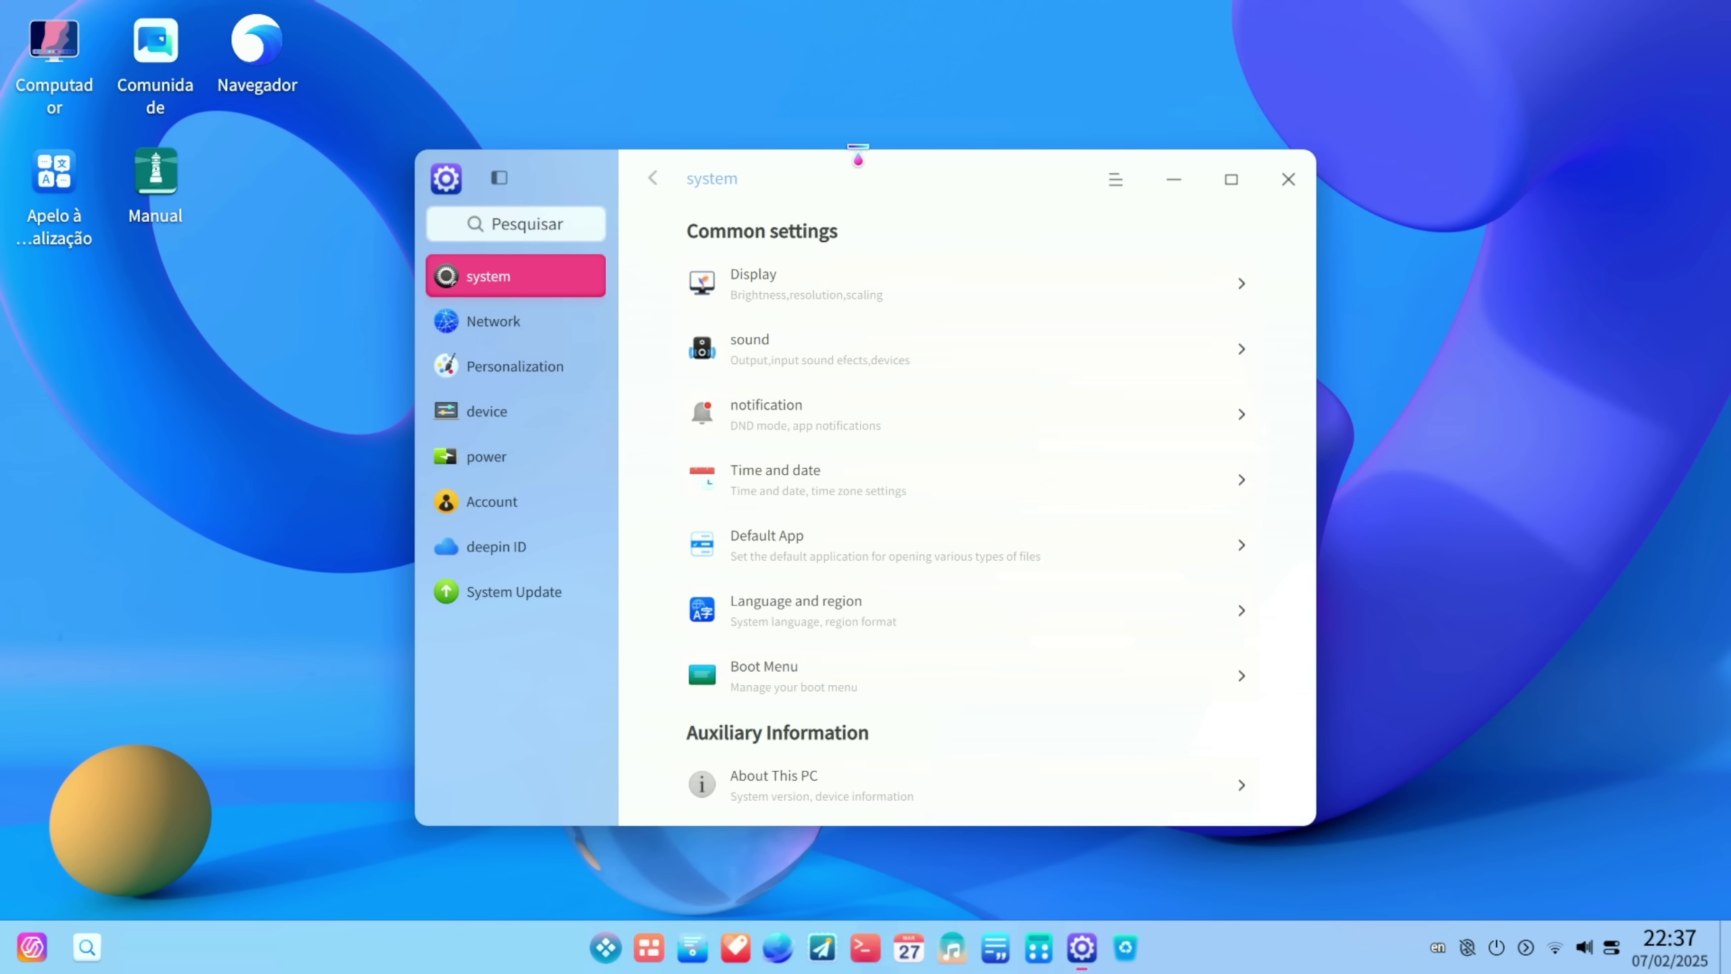
click(1219, 199)
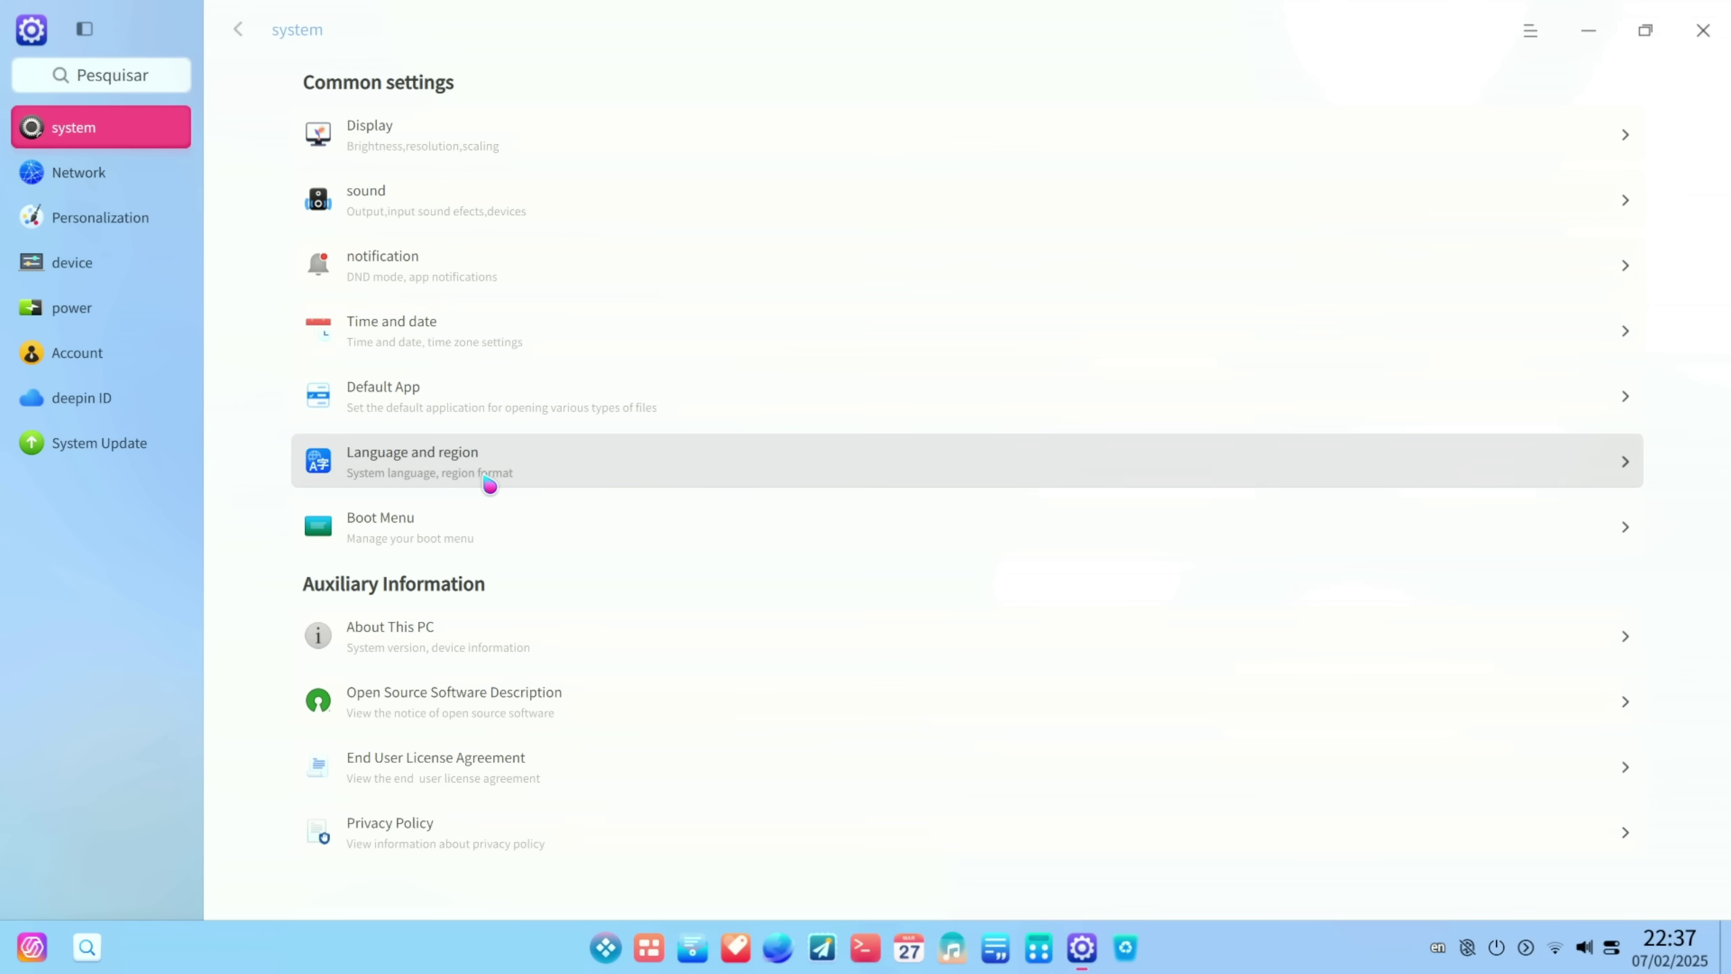
Step: View the Boot Menu and About This PC pages in the system settings, and return to the system overview
click(474, 529)
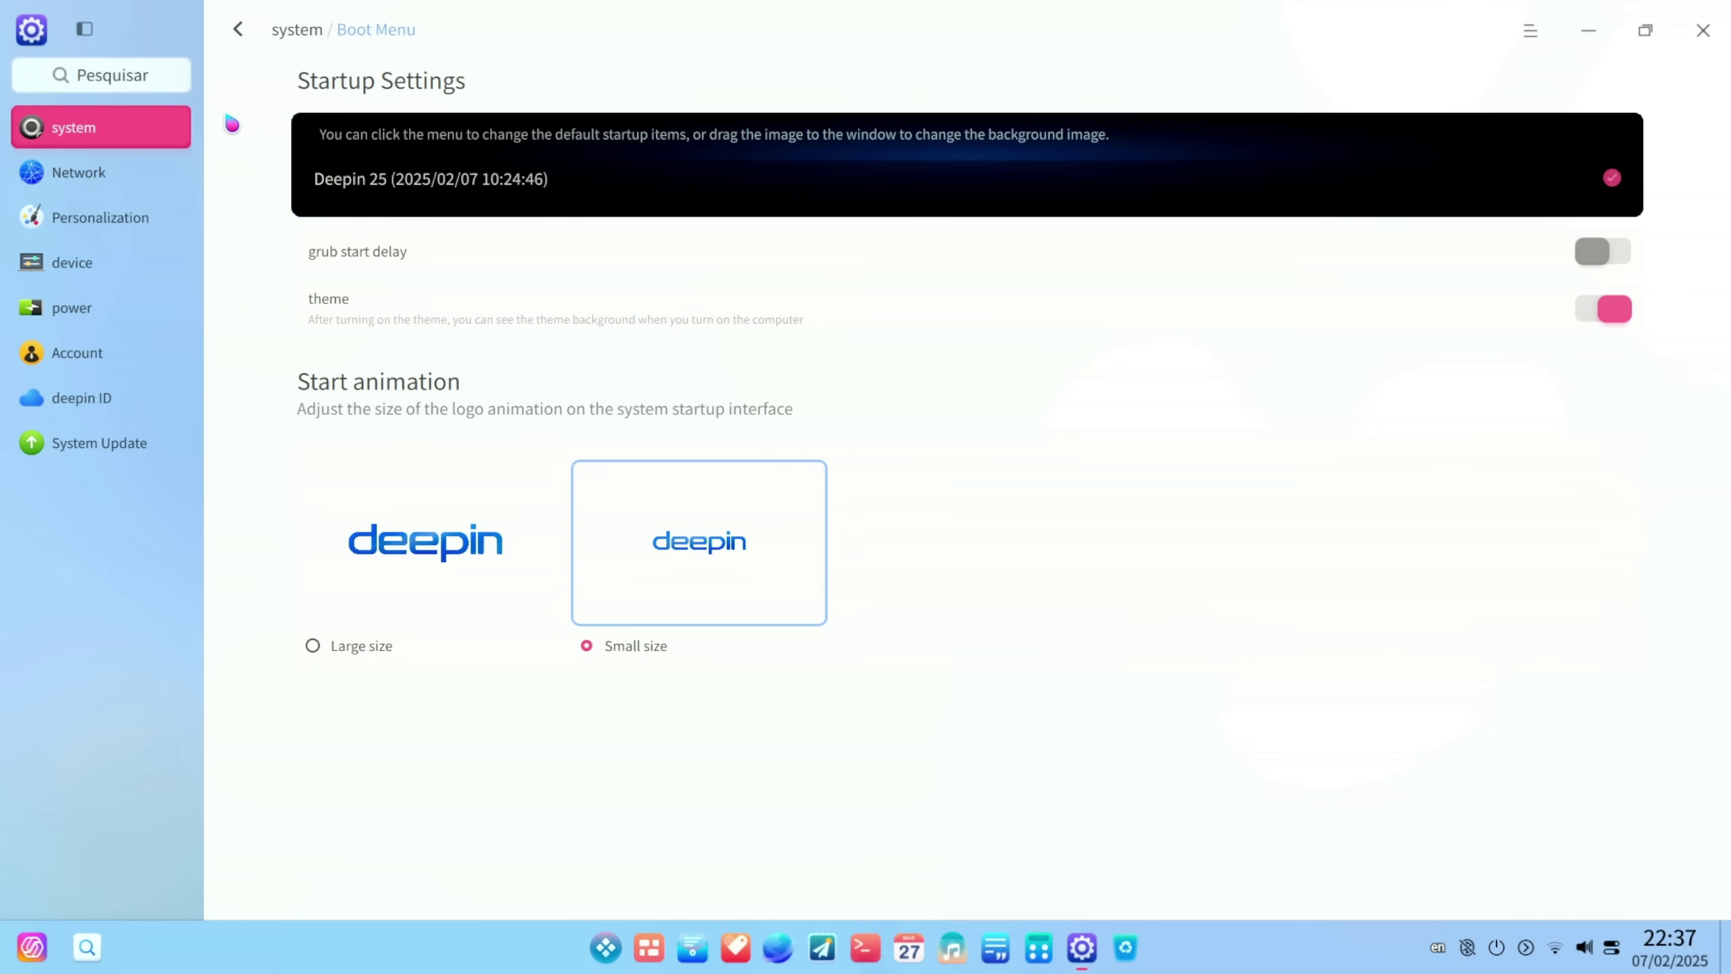
click(238, 38)
click(510, 638)
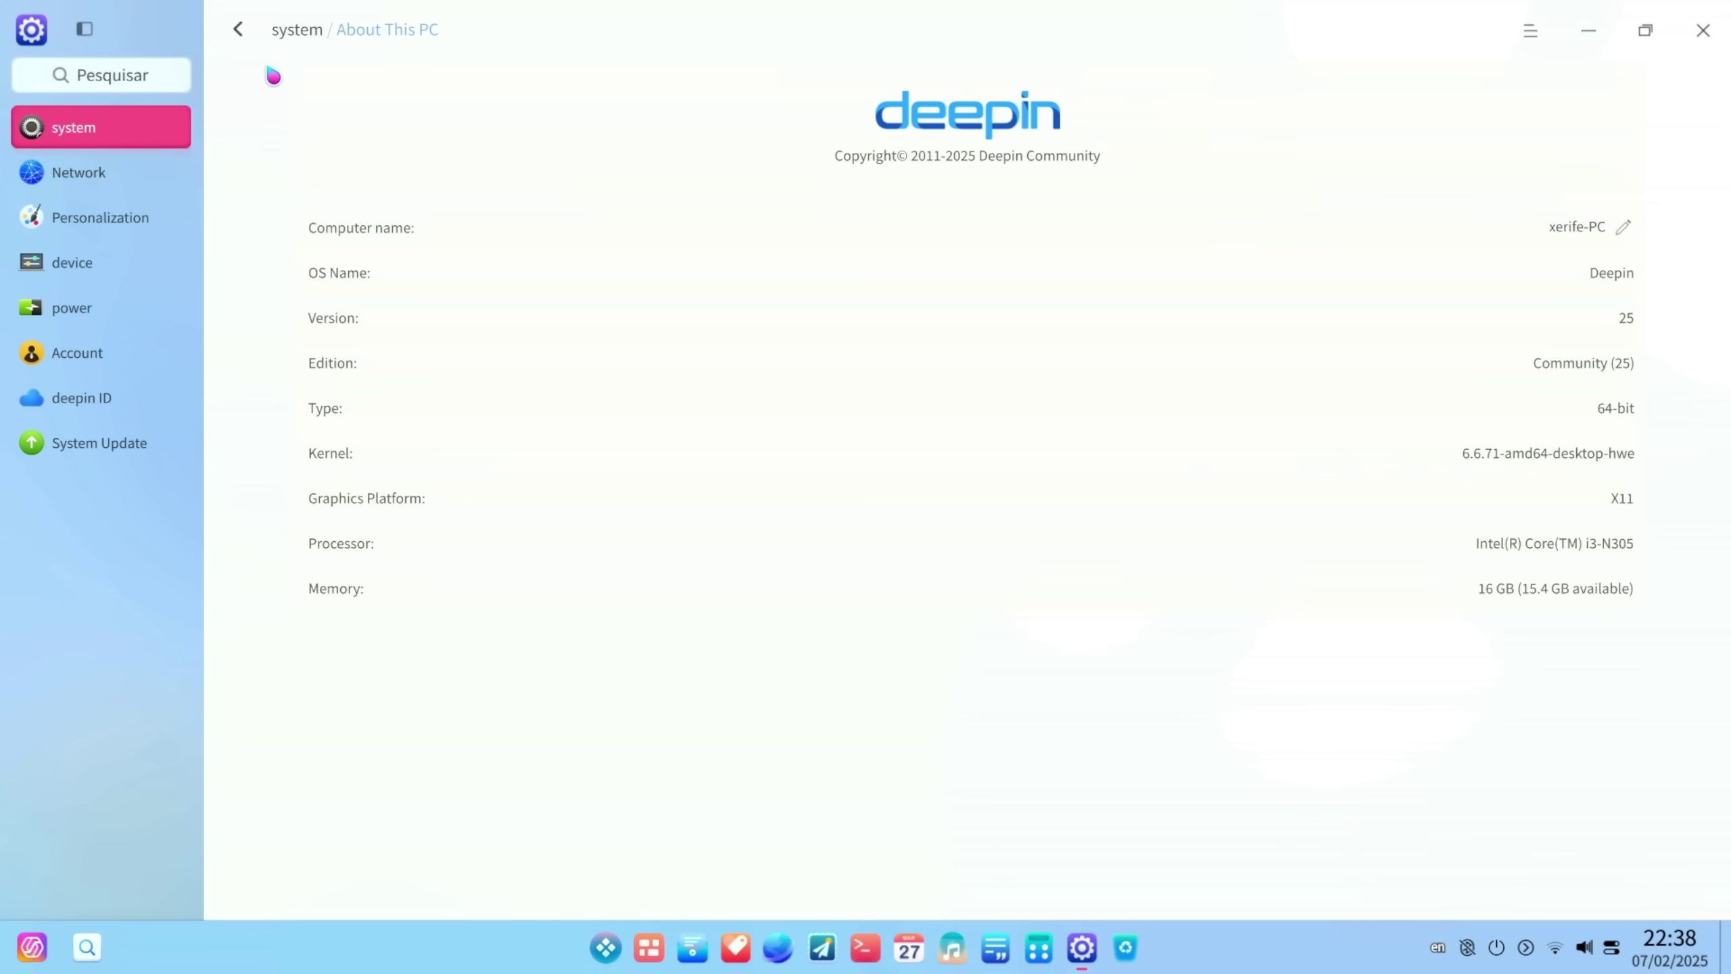
click(250, 34)
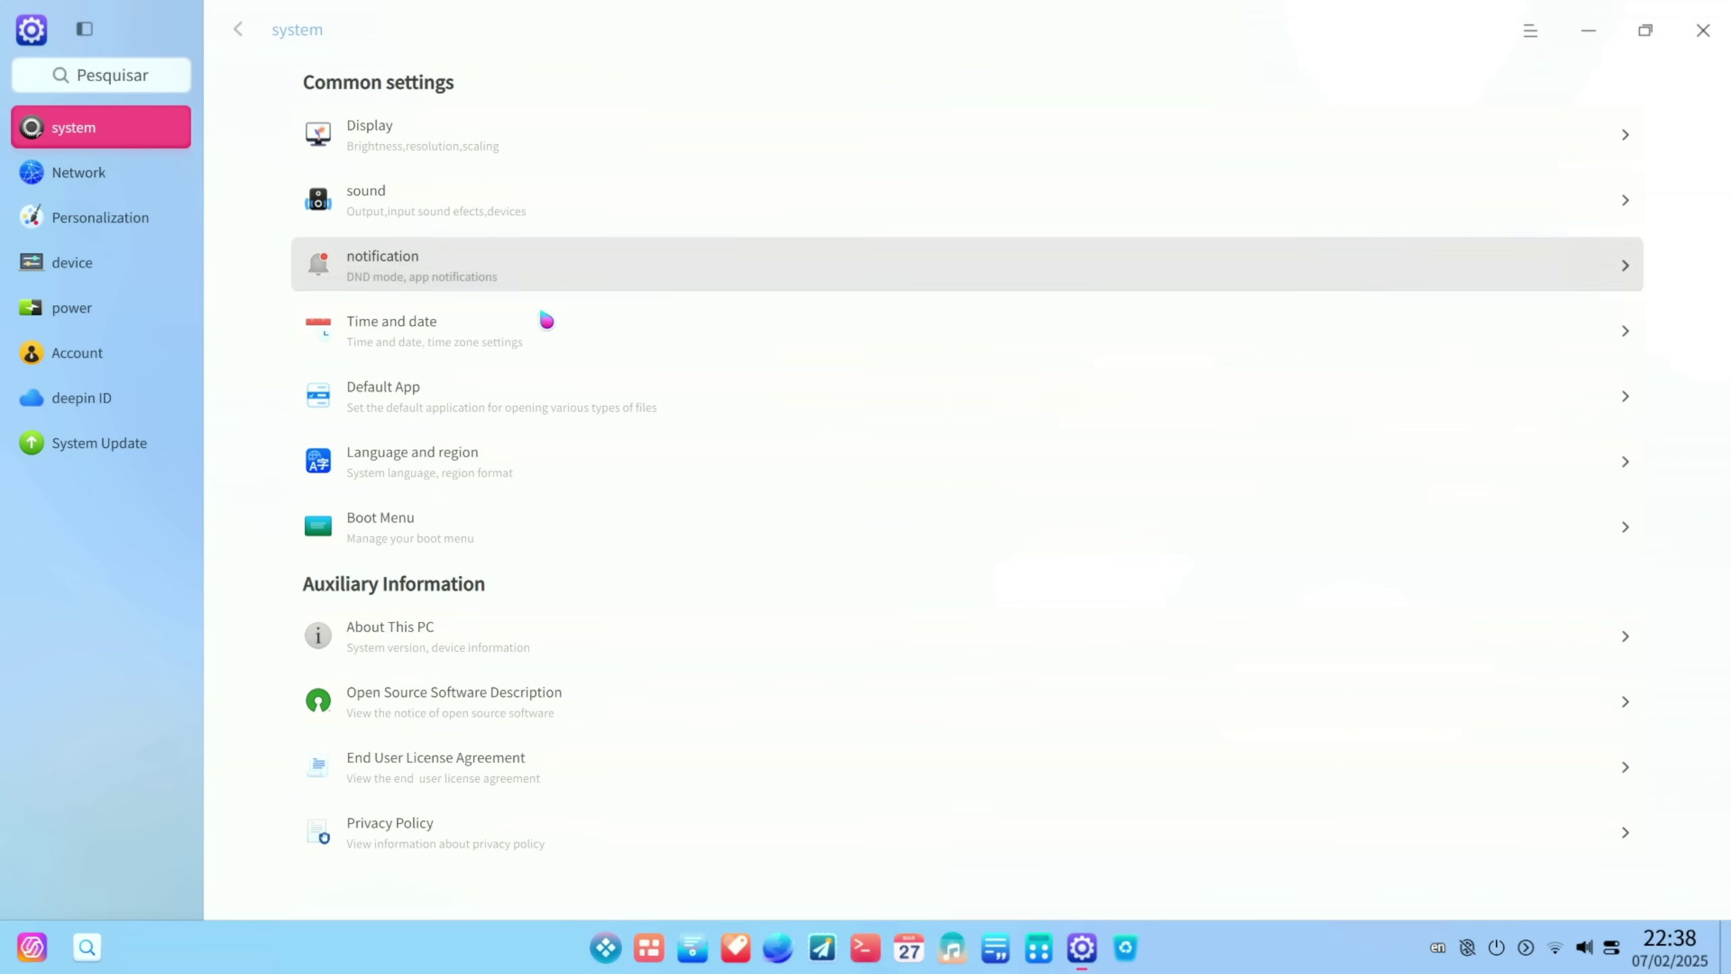
Step: View the Network and Personalization settings, and restore the settings window to its smaller size
click(102, 173)
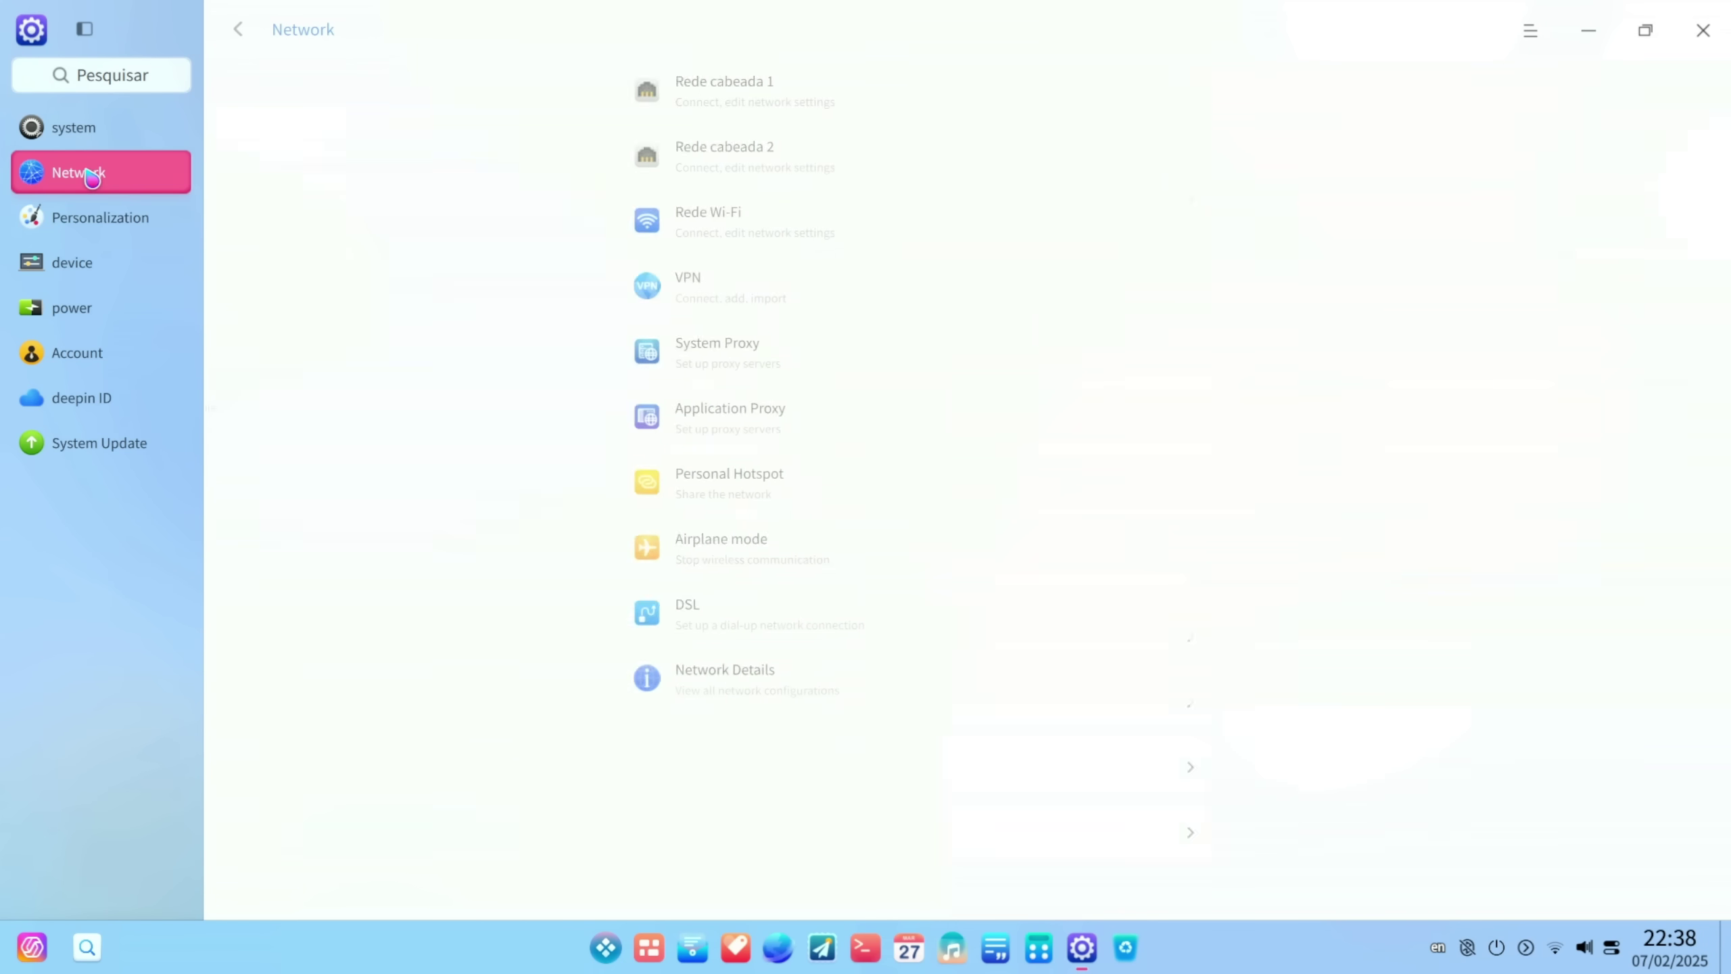
click(113, 216)
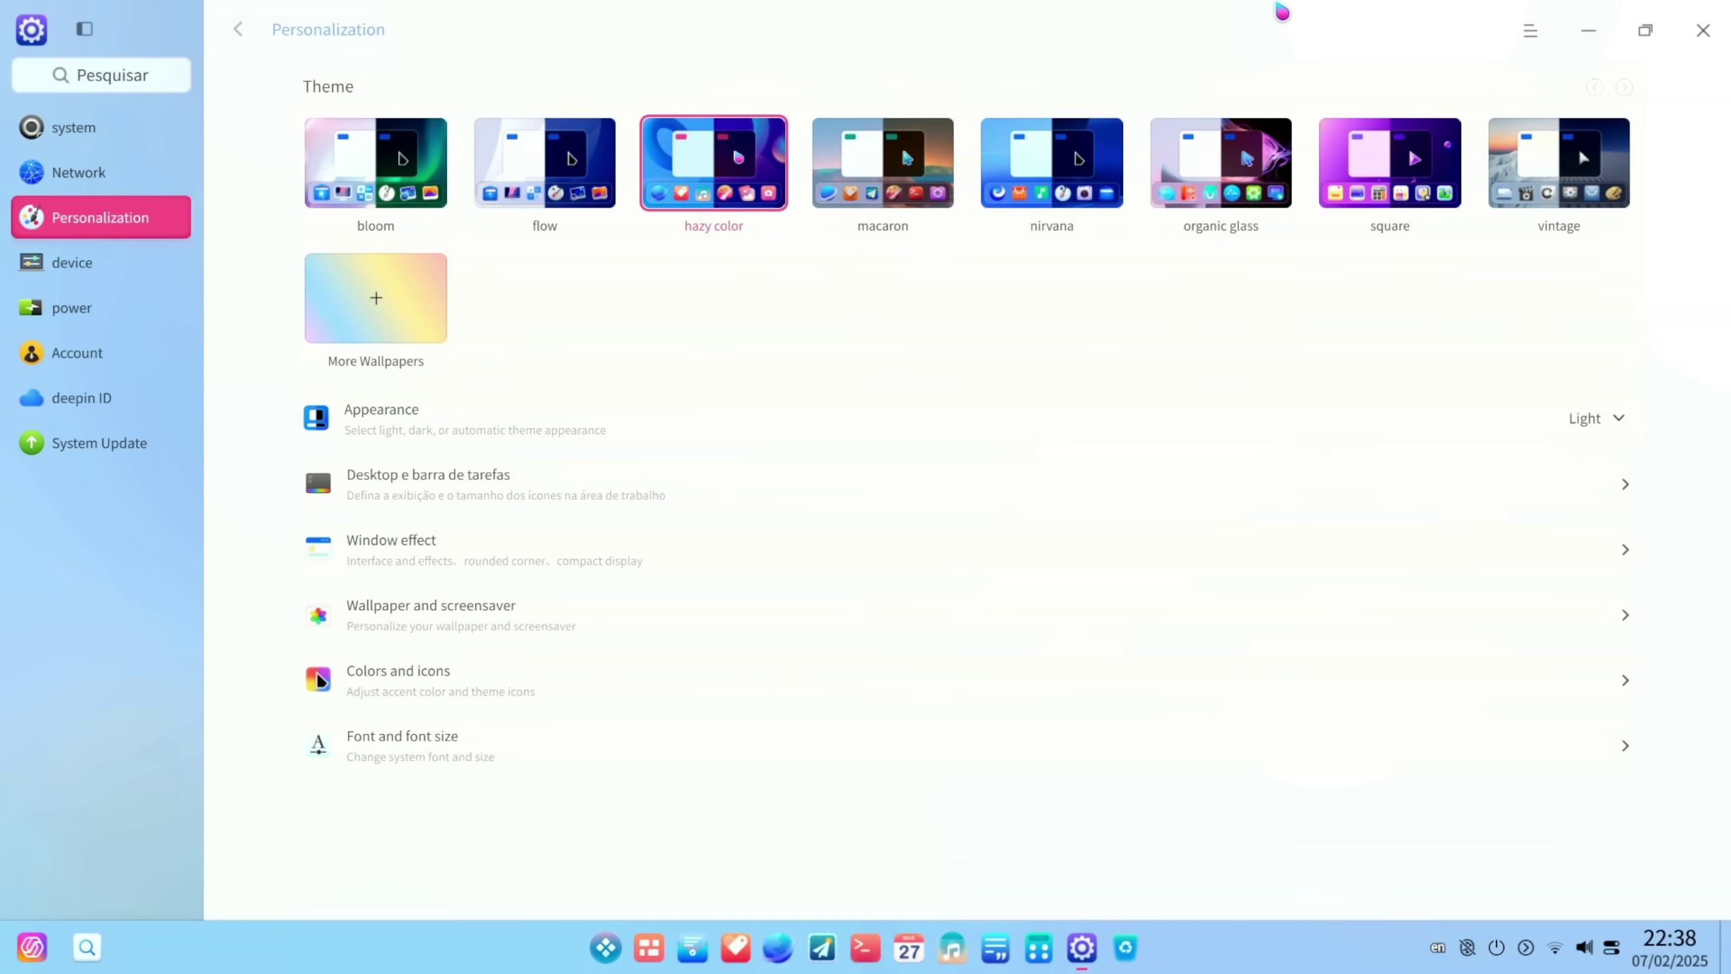
click(1628, 40)
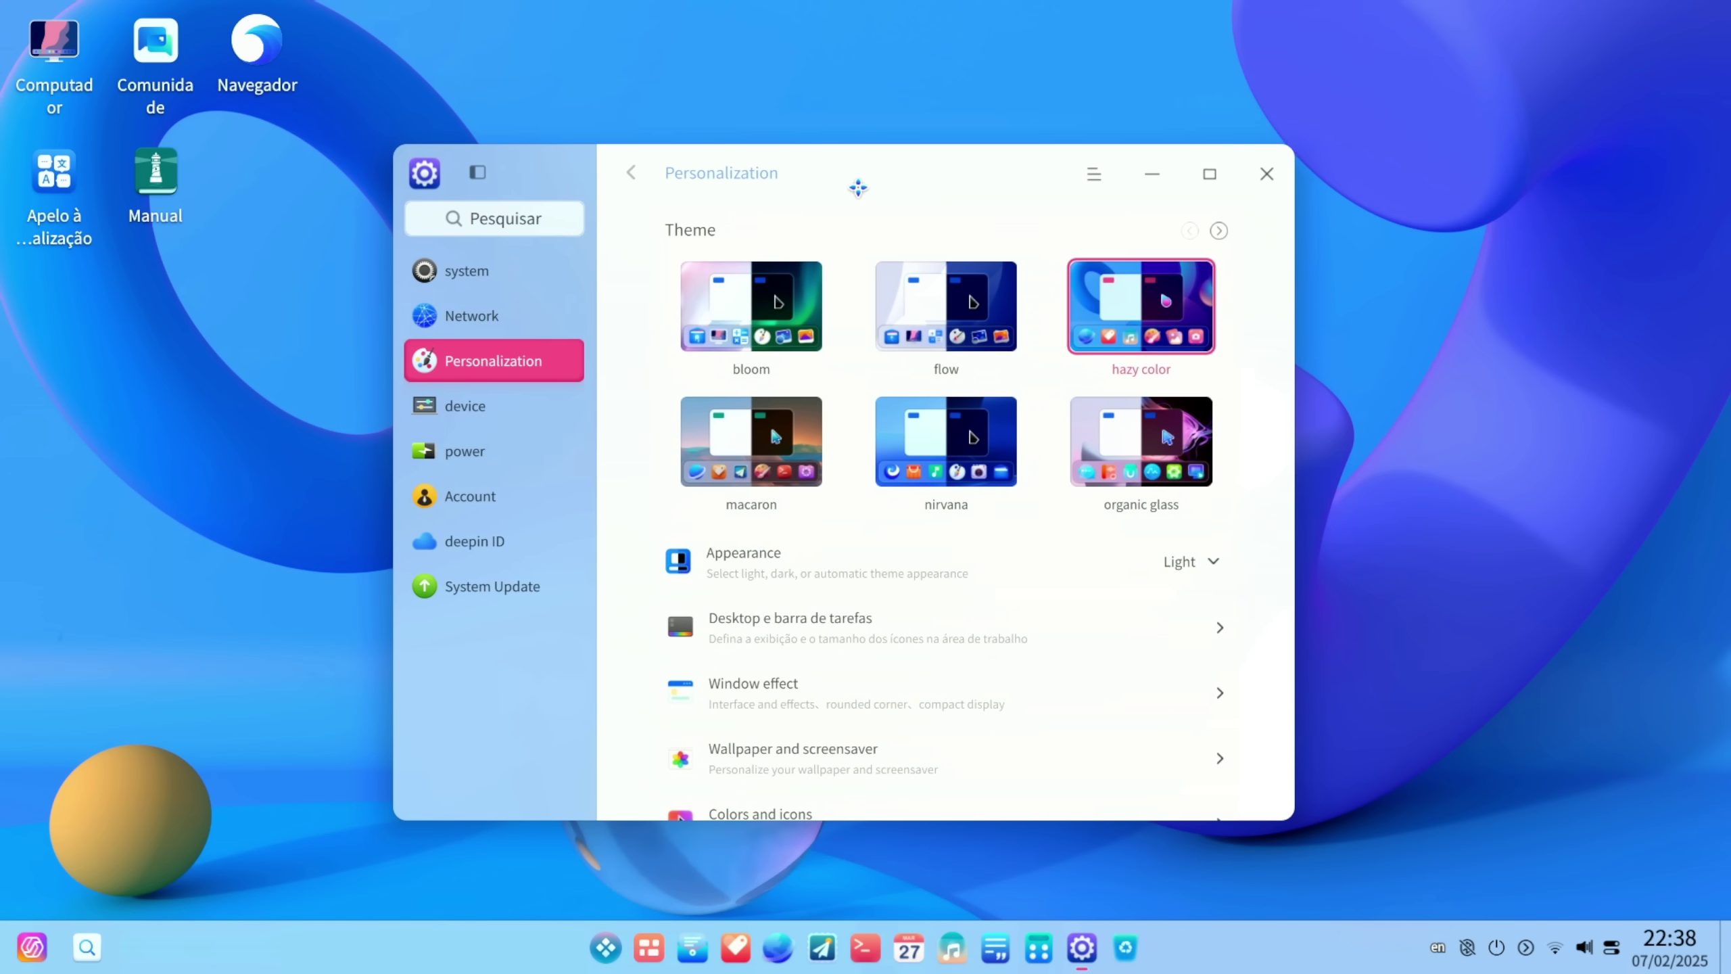
Step: Preview the bloom, macaron, nirvana, flow and organic glass themes, and return to the hazy color theme
click(720, 296)
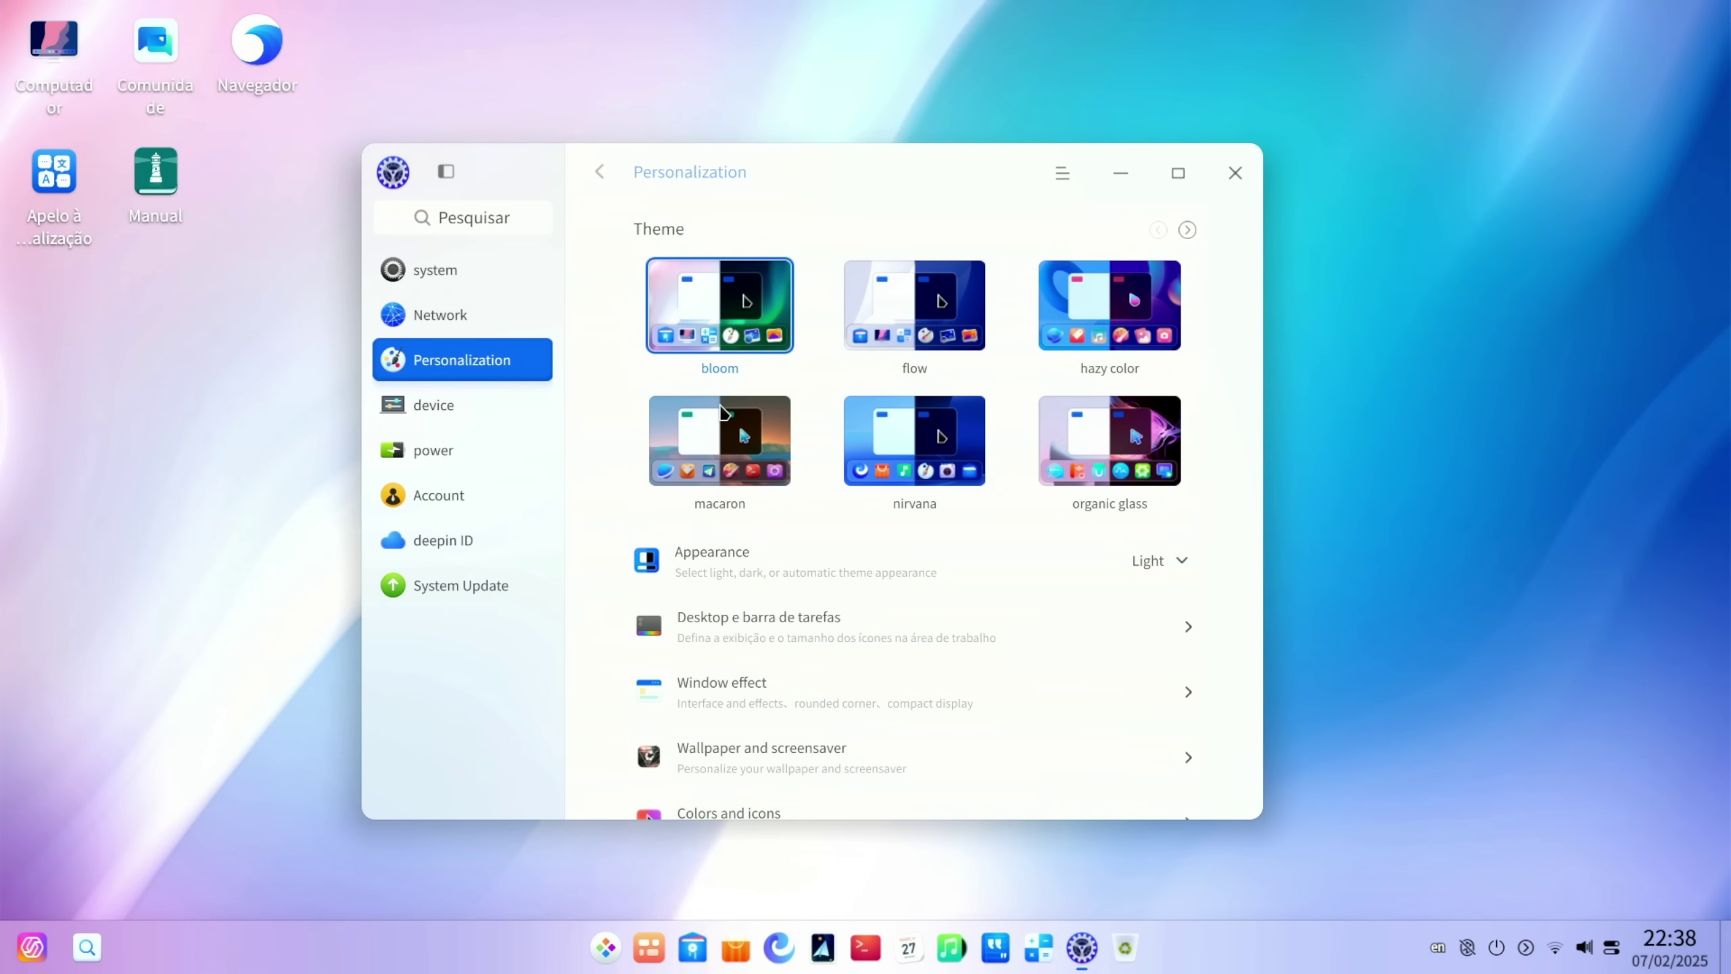
click(737, 426)
click(903, 434)
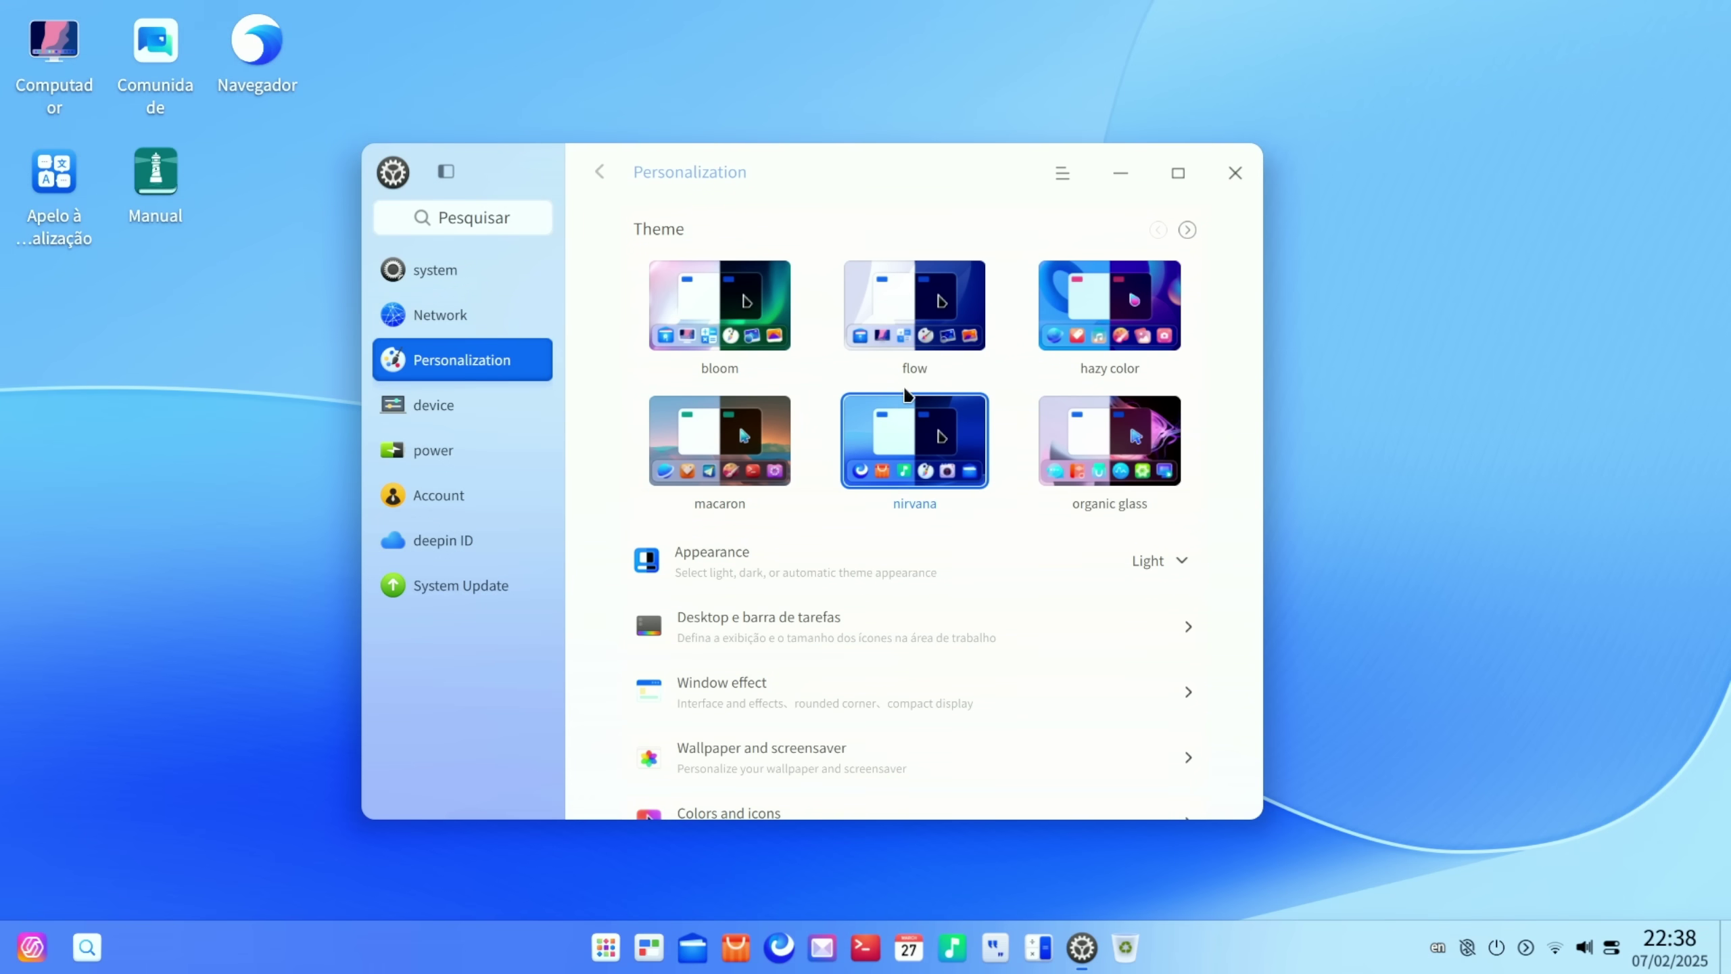
click(903, 332)
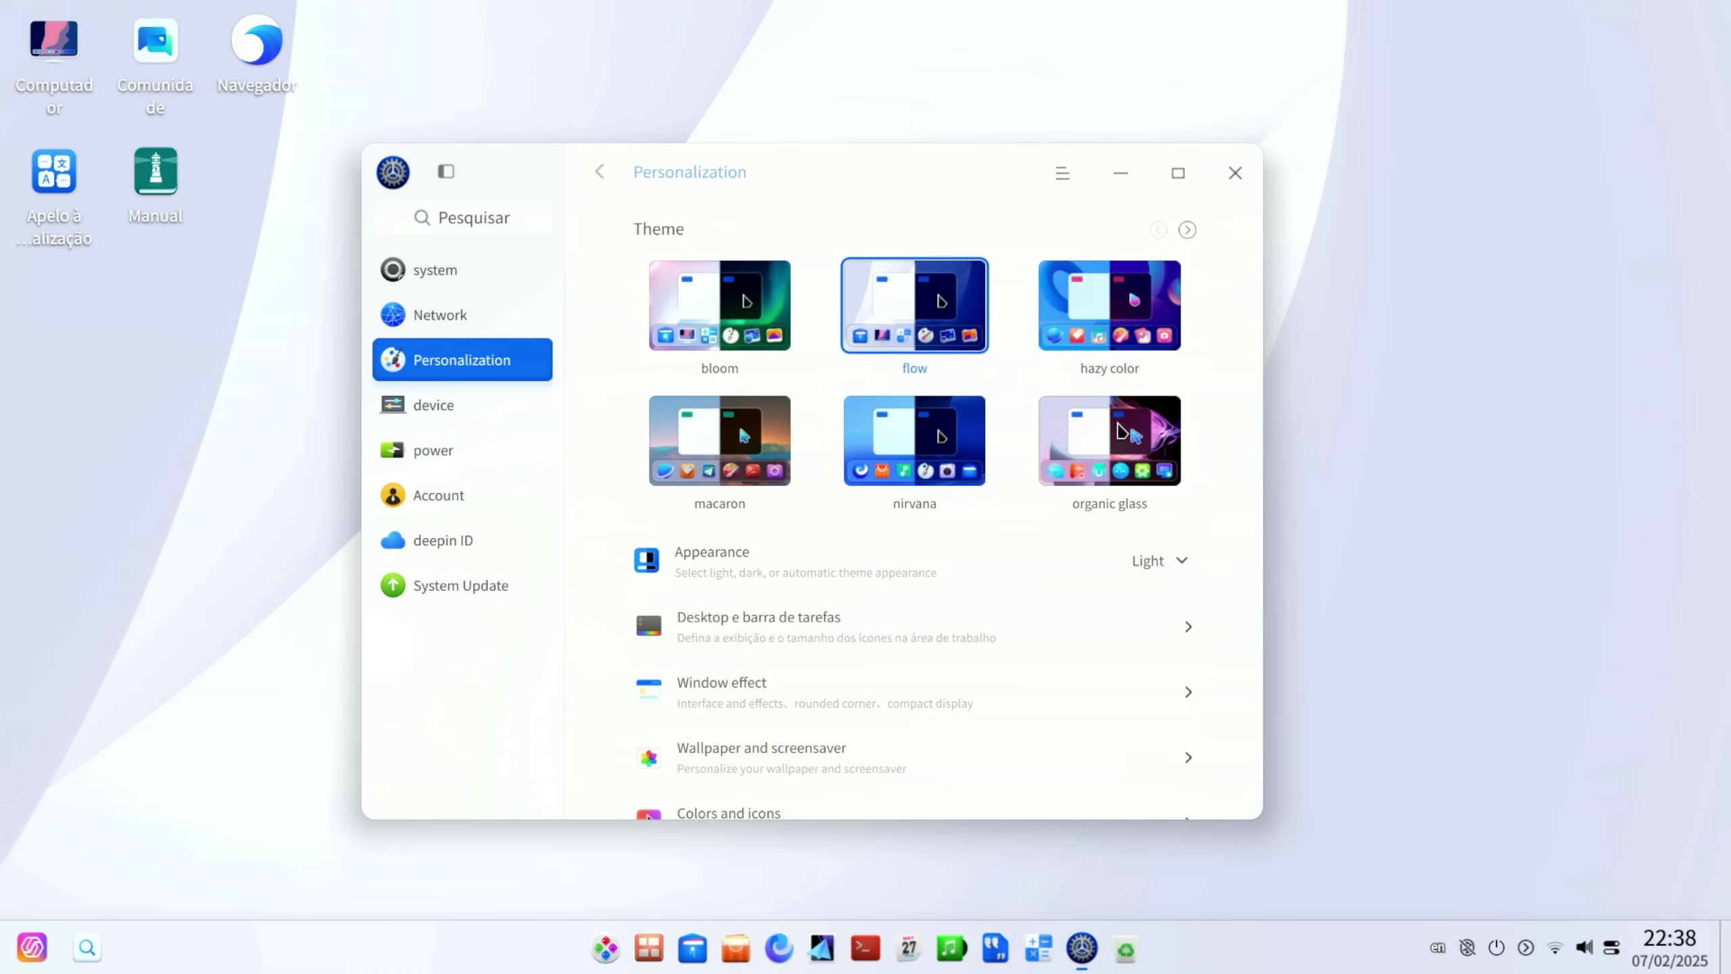
click(1127, 439)
click(1116, 295)
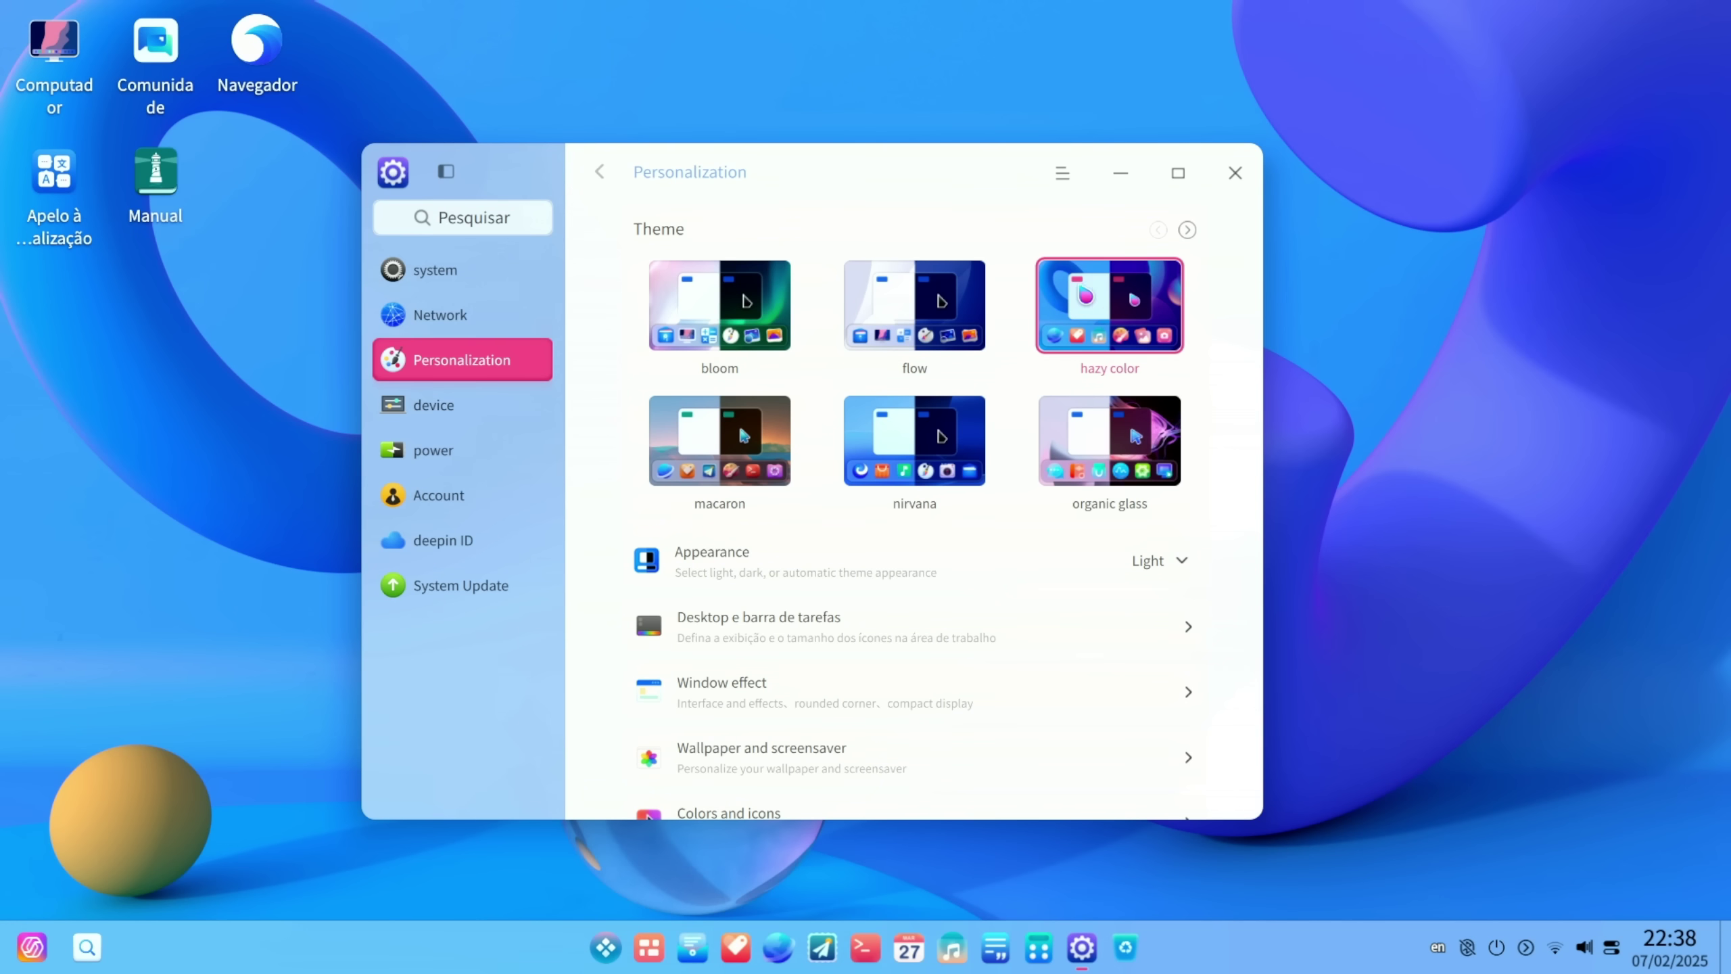
Step: Preview organic glass, nirvana, macaron, bloom and flow with the Dark appearance, and return to hazy color with the Light appearance
click(1145, 562)
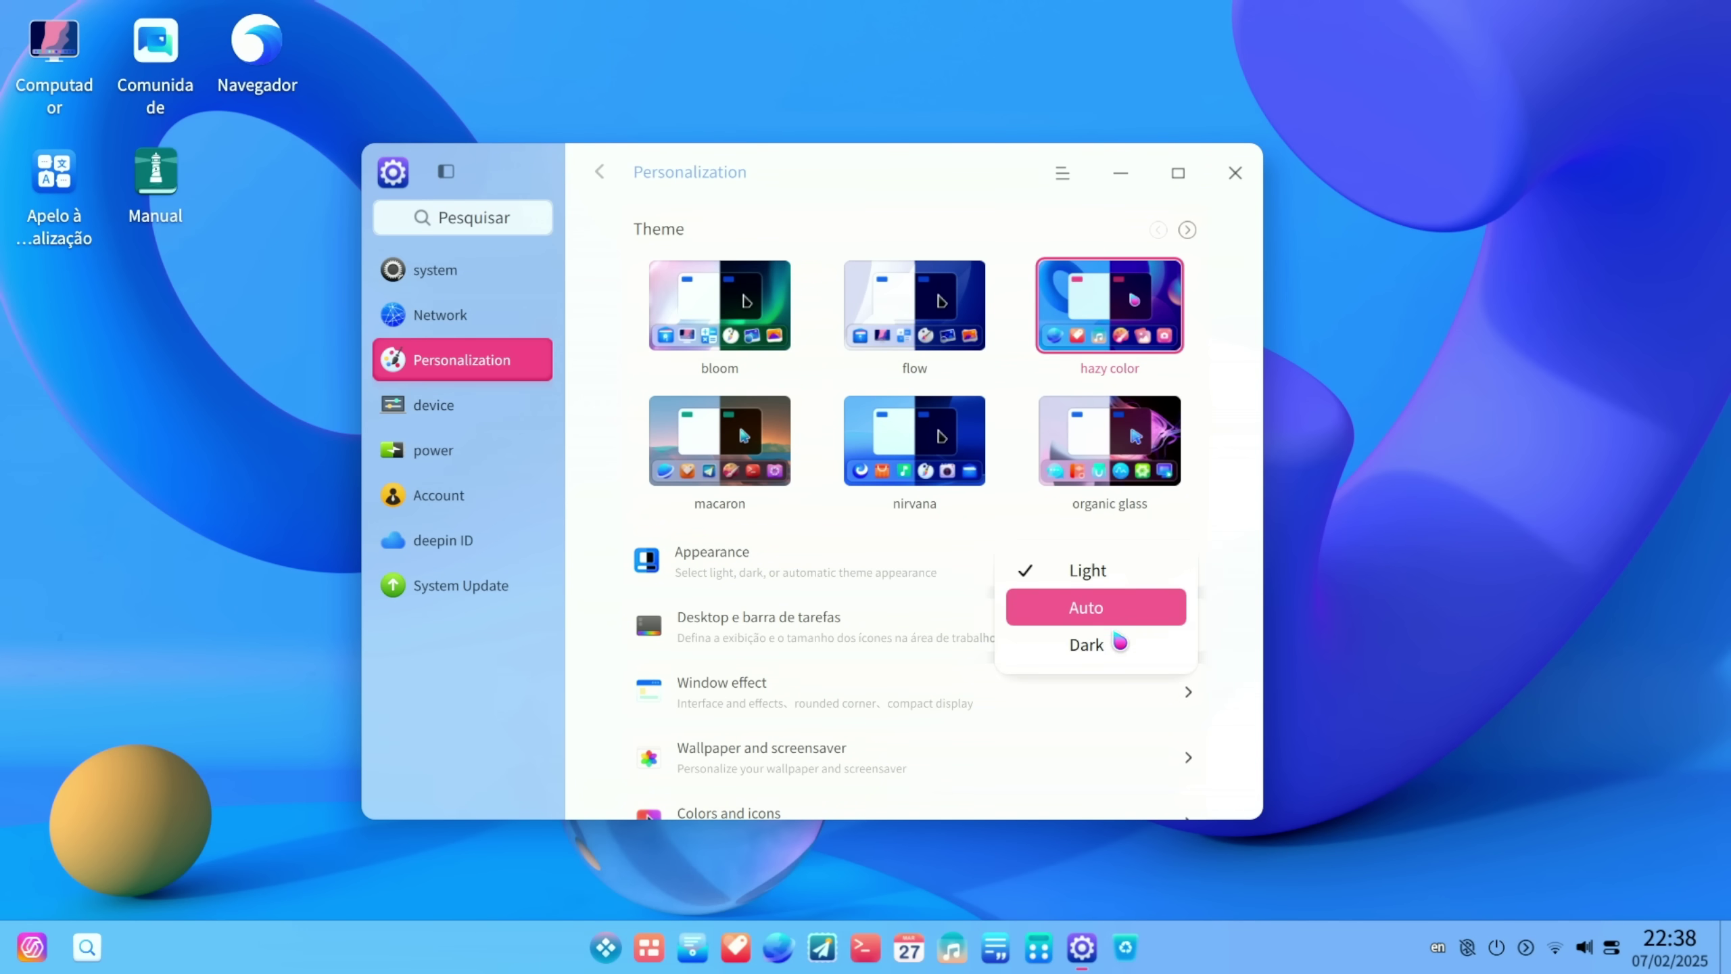
click(1118, 644)
click(1103, 462)
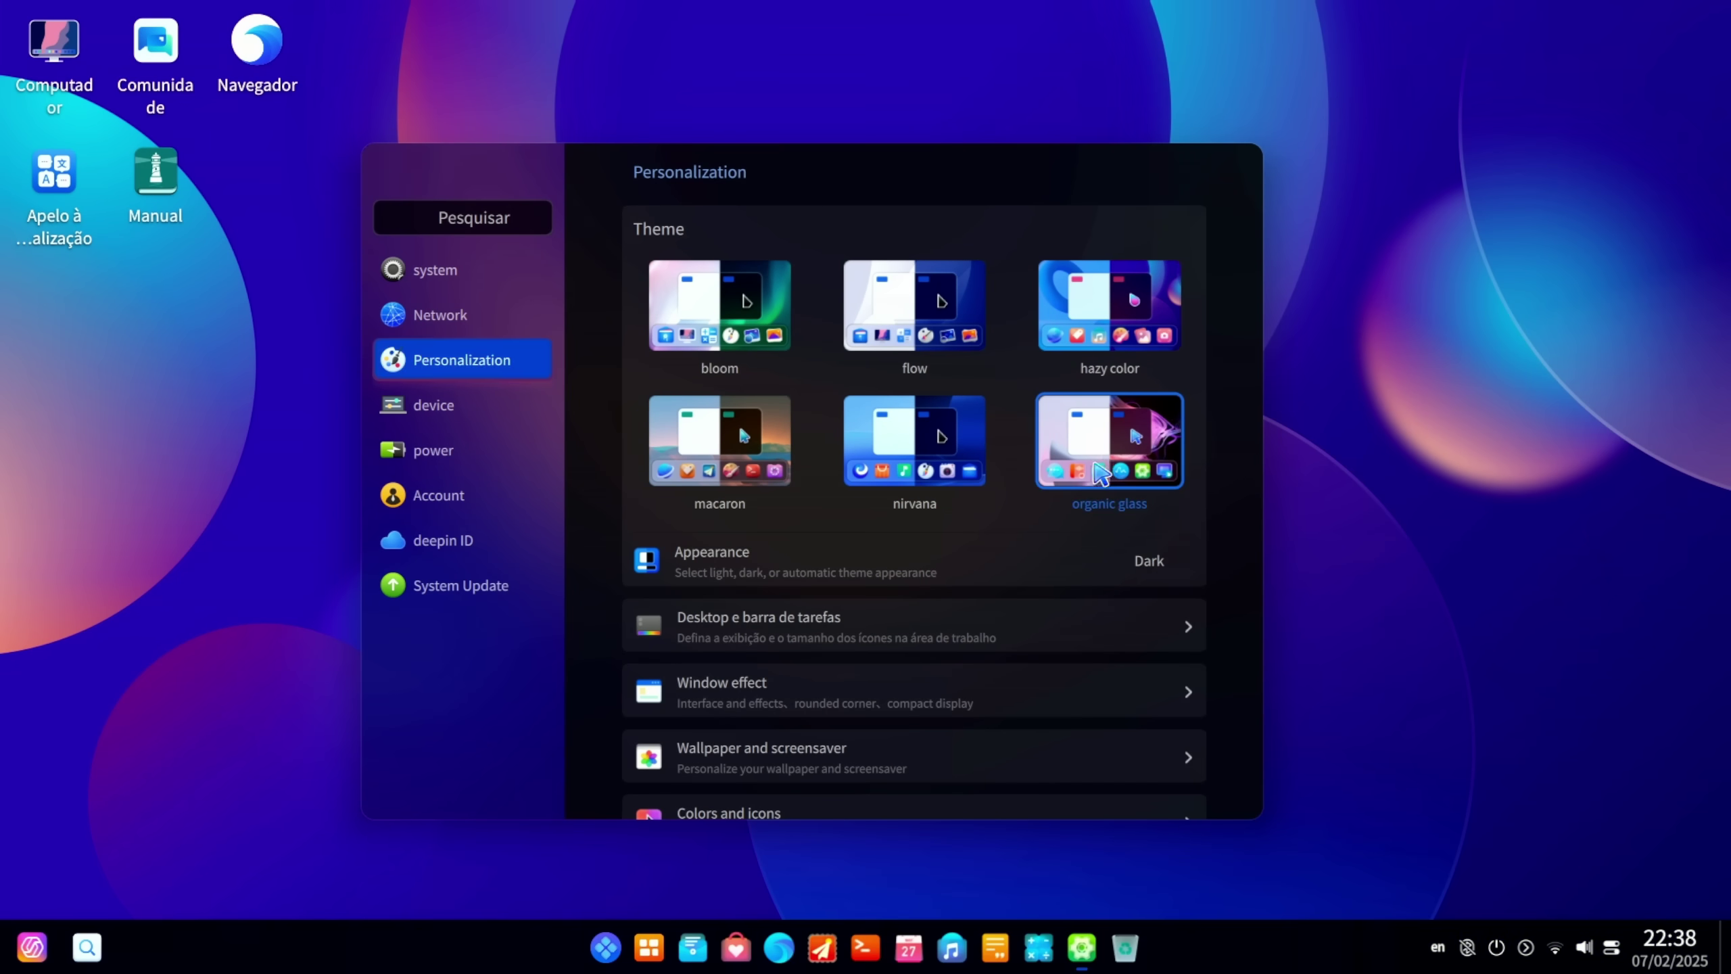
click(875, 428)
click(769, 447)
click(767, 320)
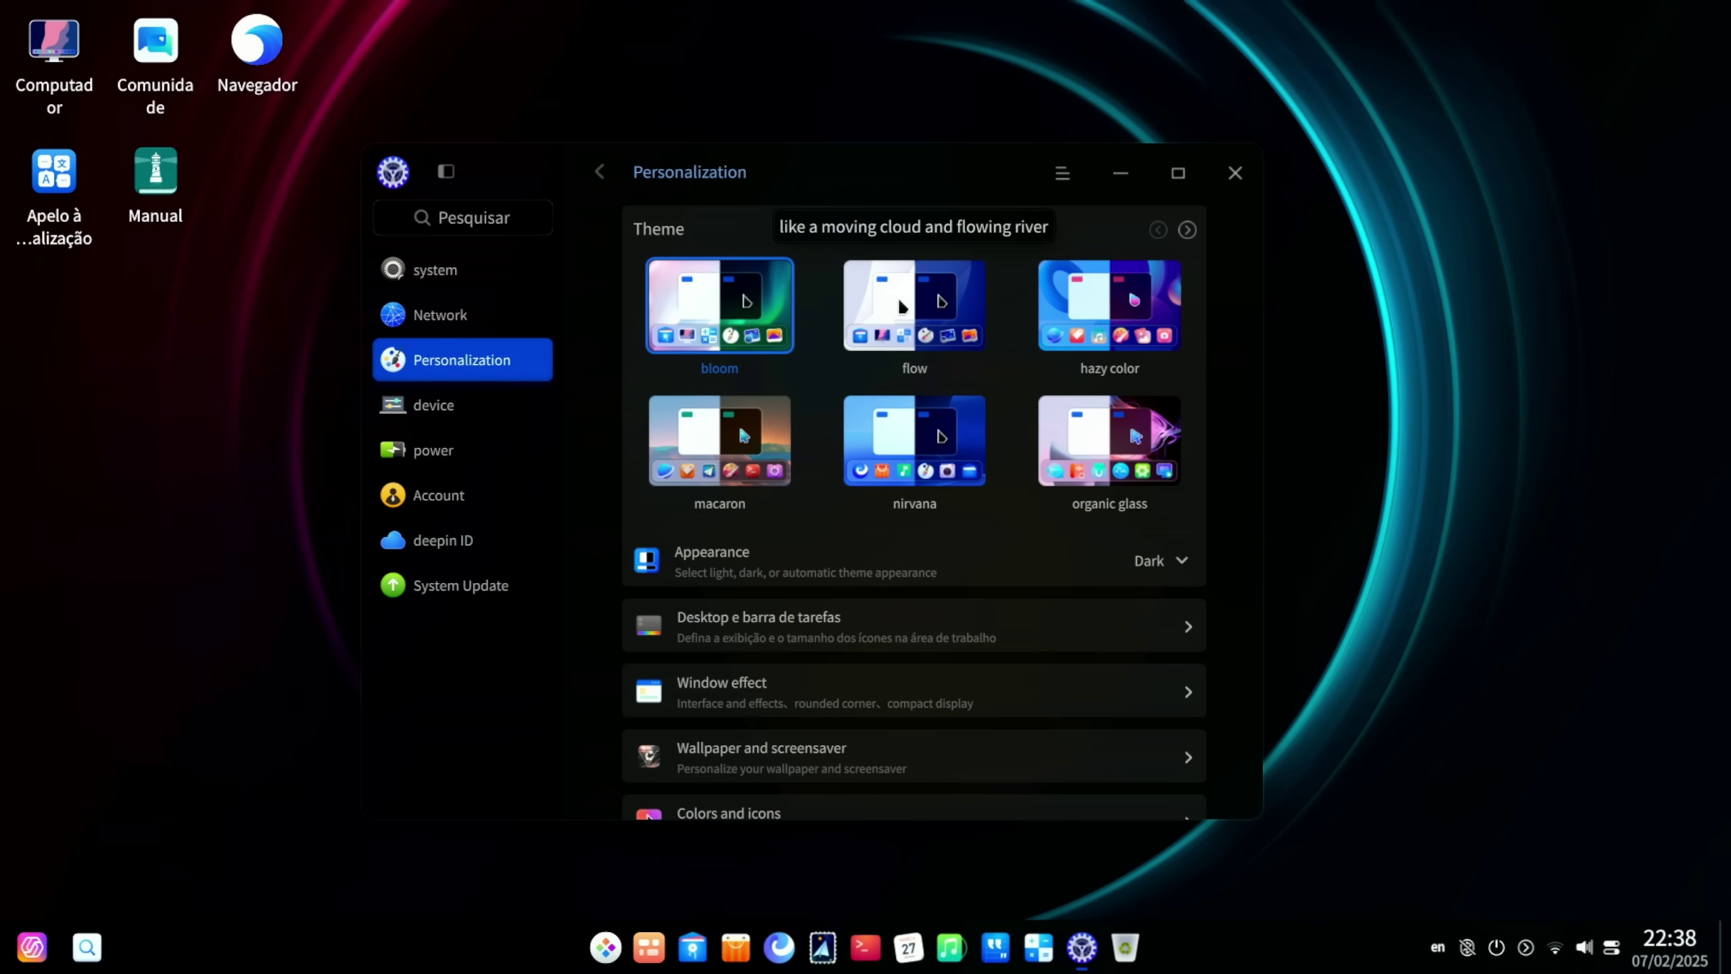
click(905, 300)
click(1058, 321)
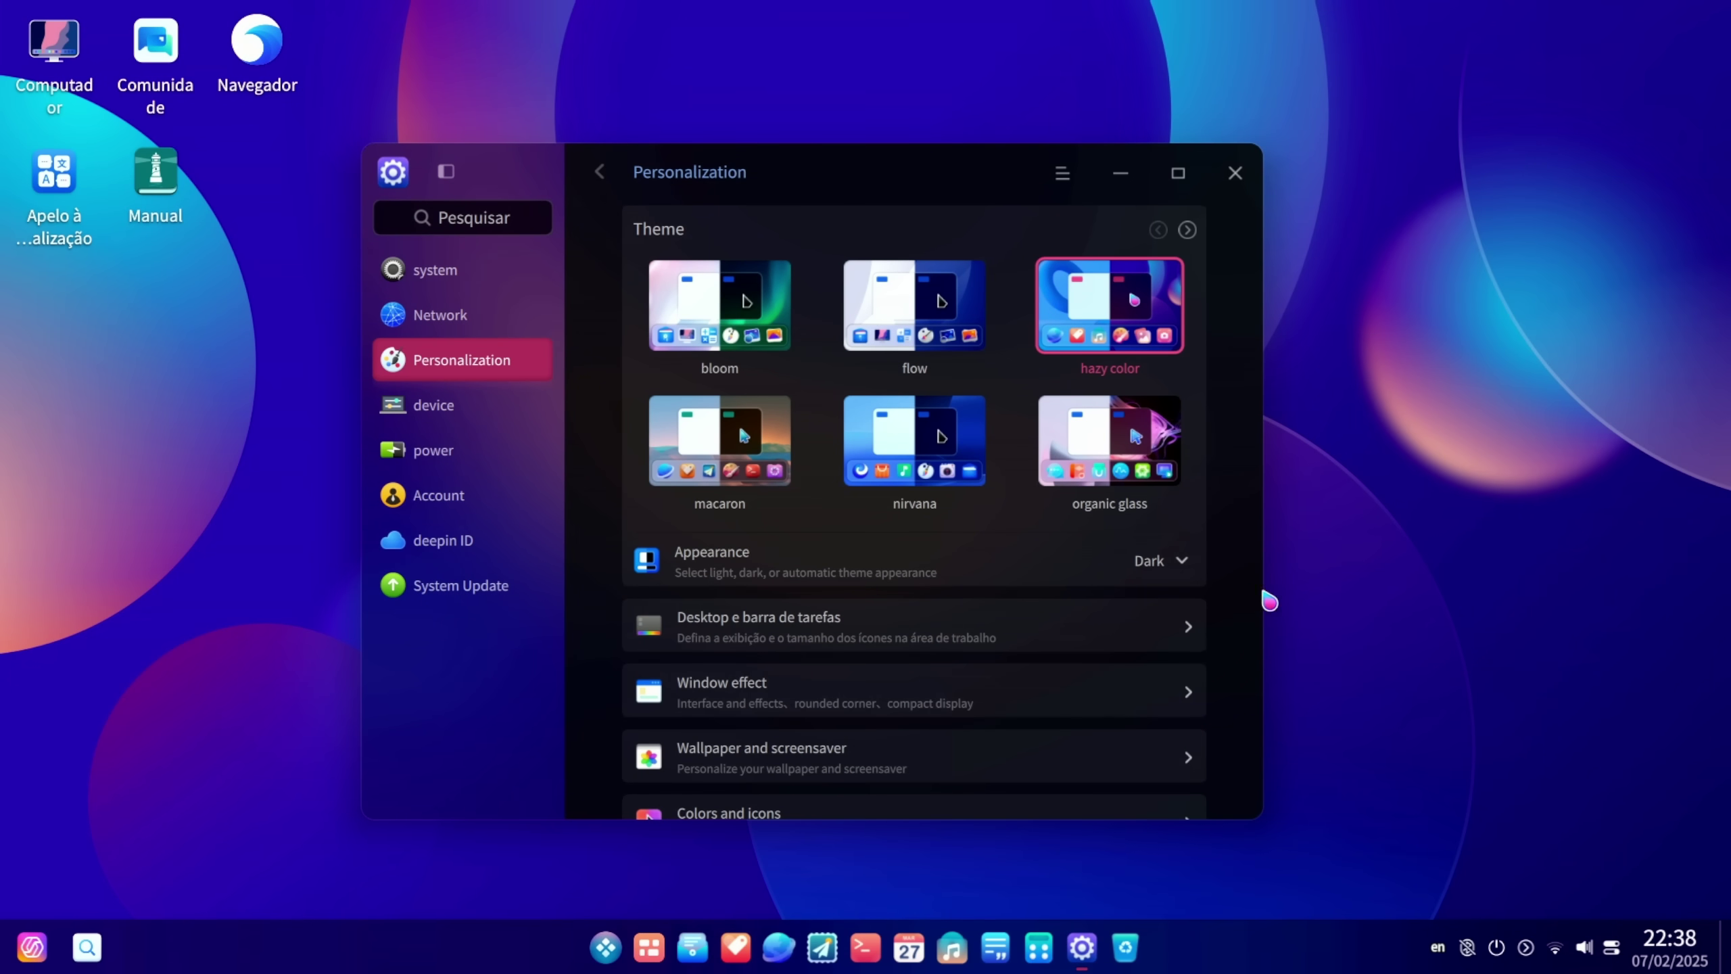
click(1174, 568)
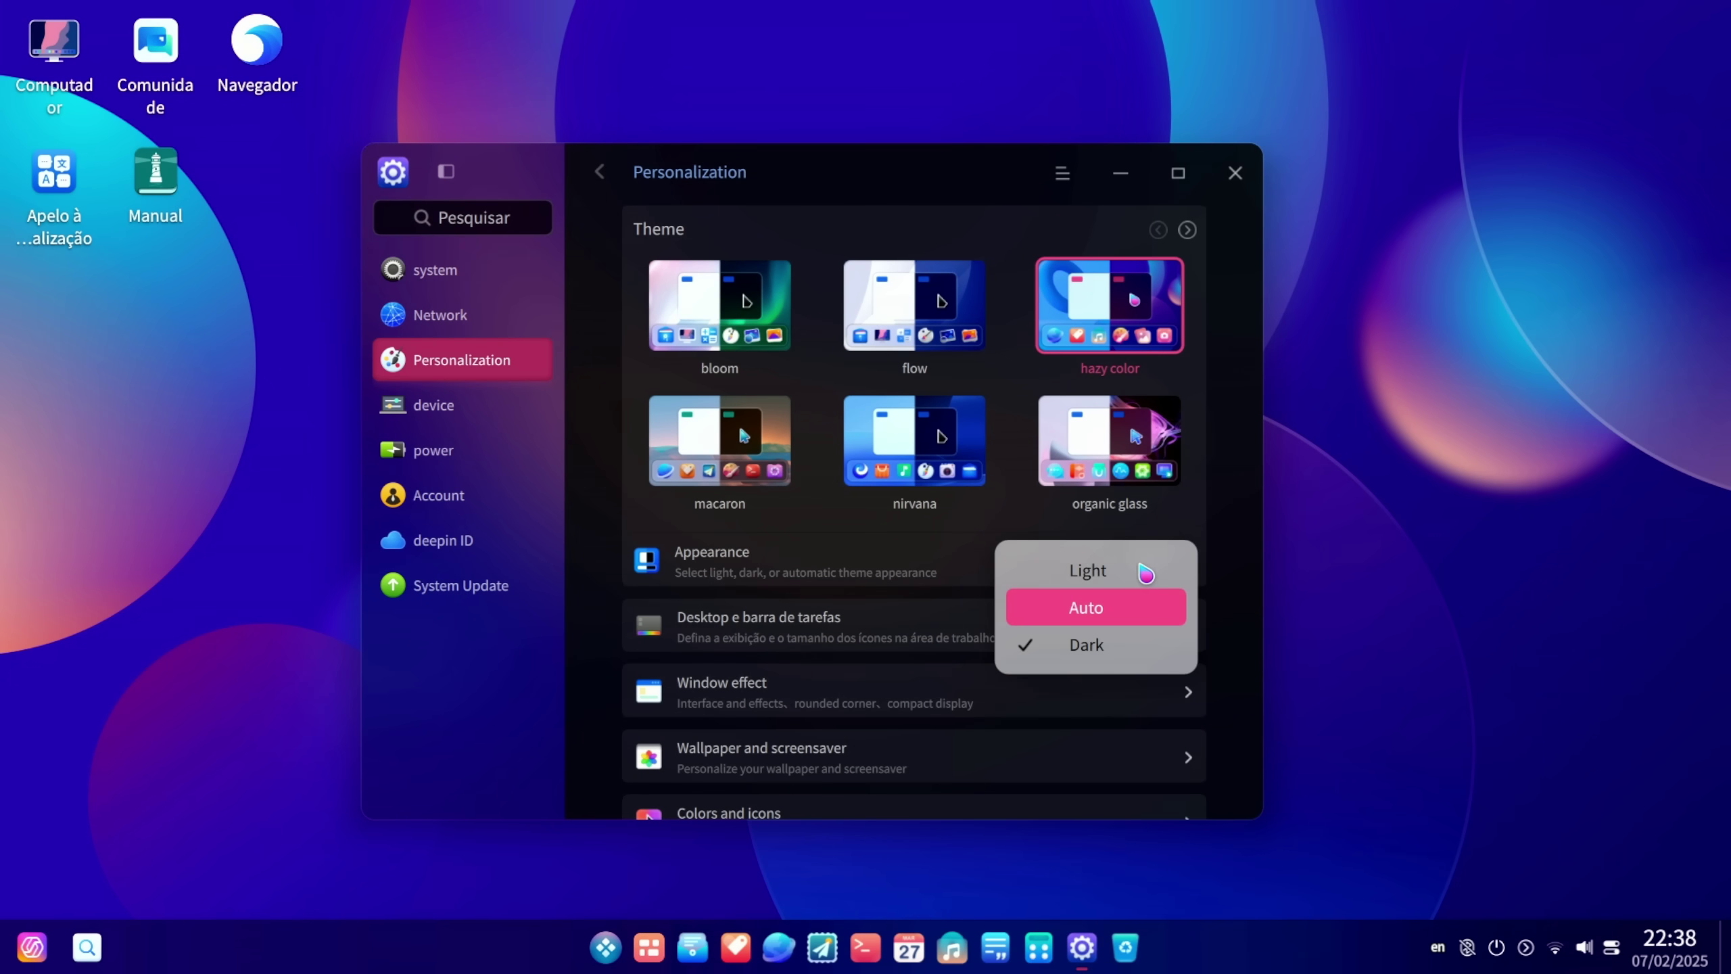
click(1112, 573)
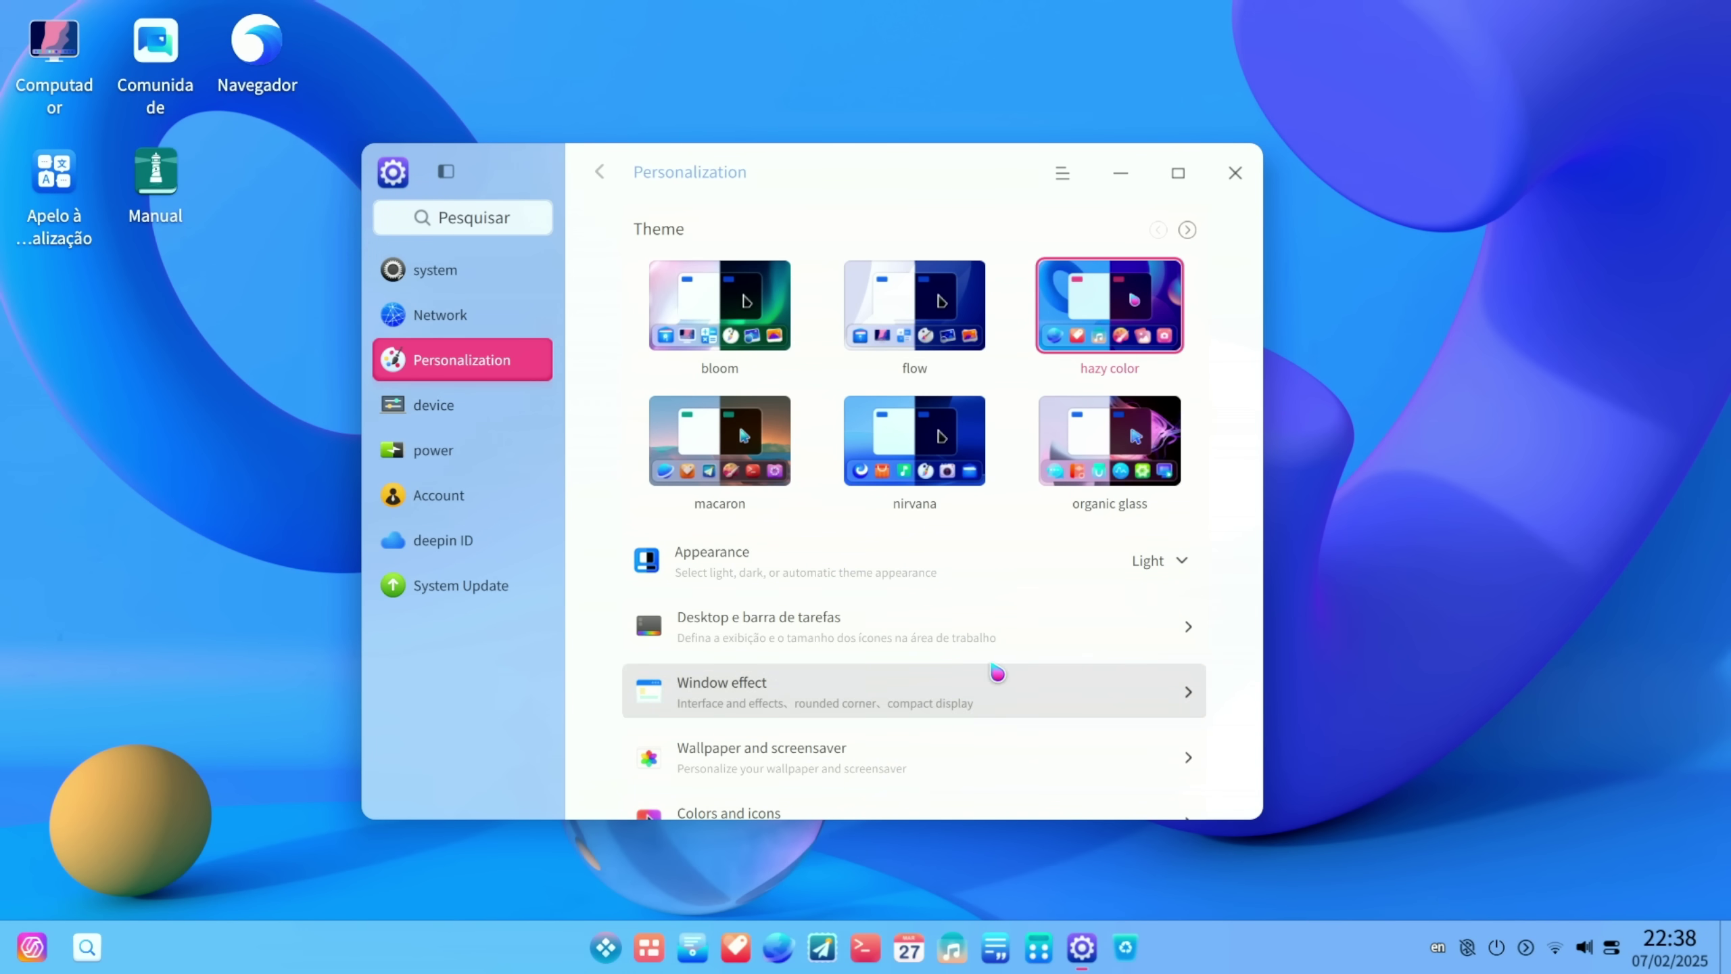
Step: Enlarge the dock slightly in the Desktop e barra de tarefas settings
scroll(994, 674, down, 1)
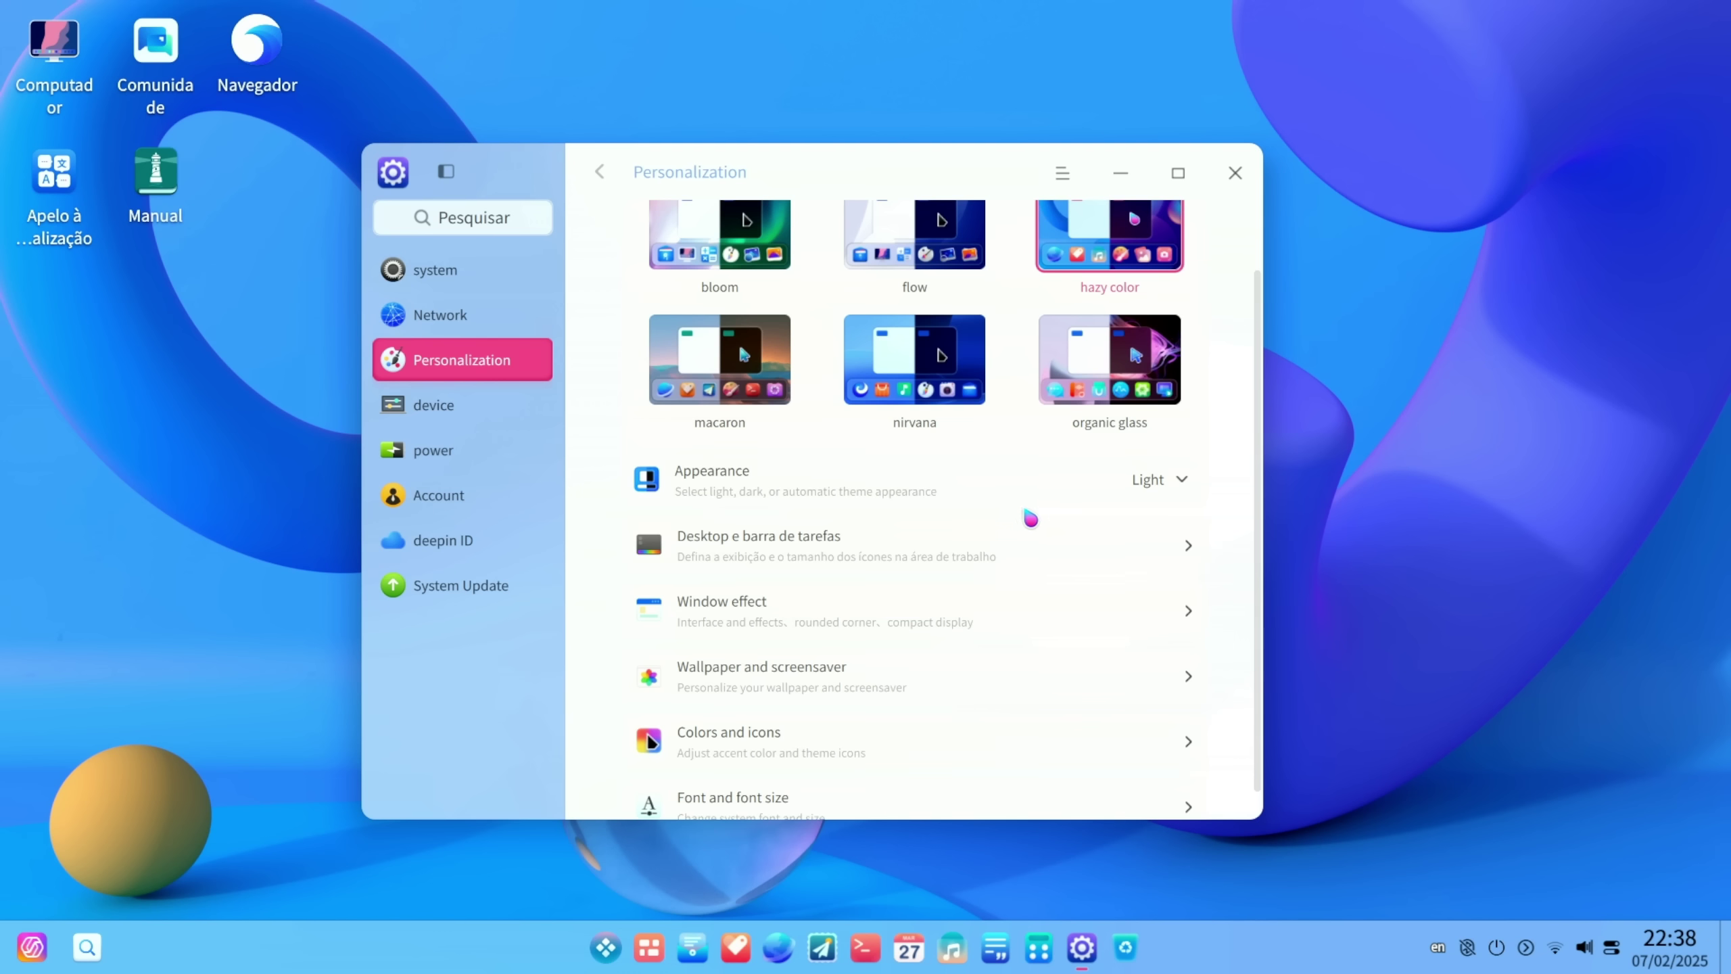
scroll(928, 538, down, 1)
click(906, 540)
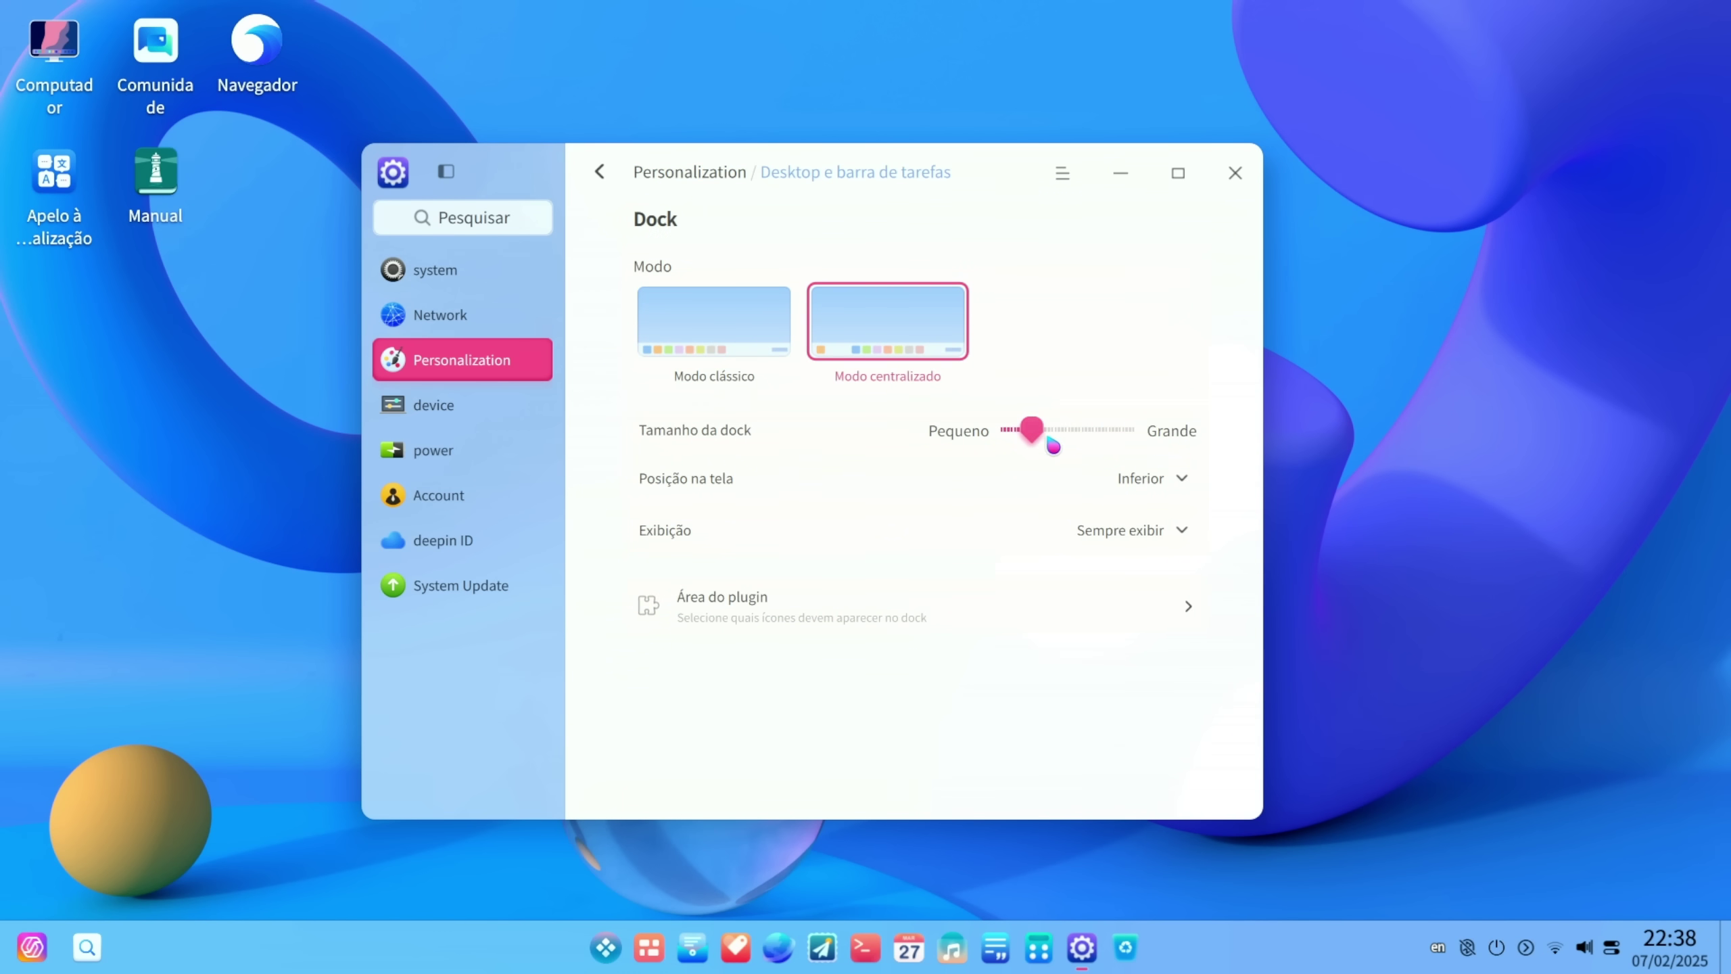
drag(1050, 440, 1059, 440)
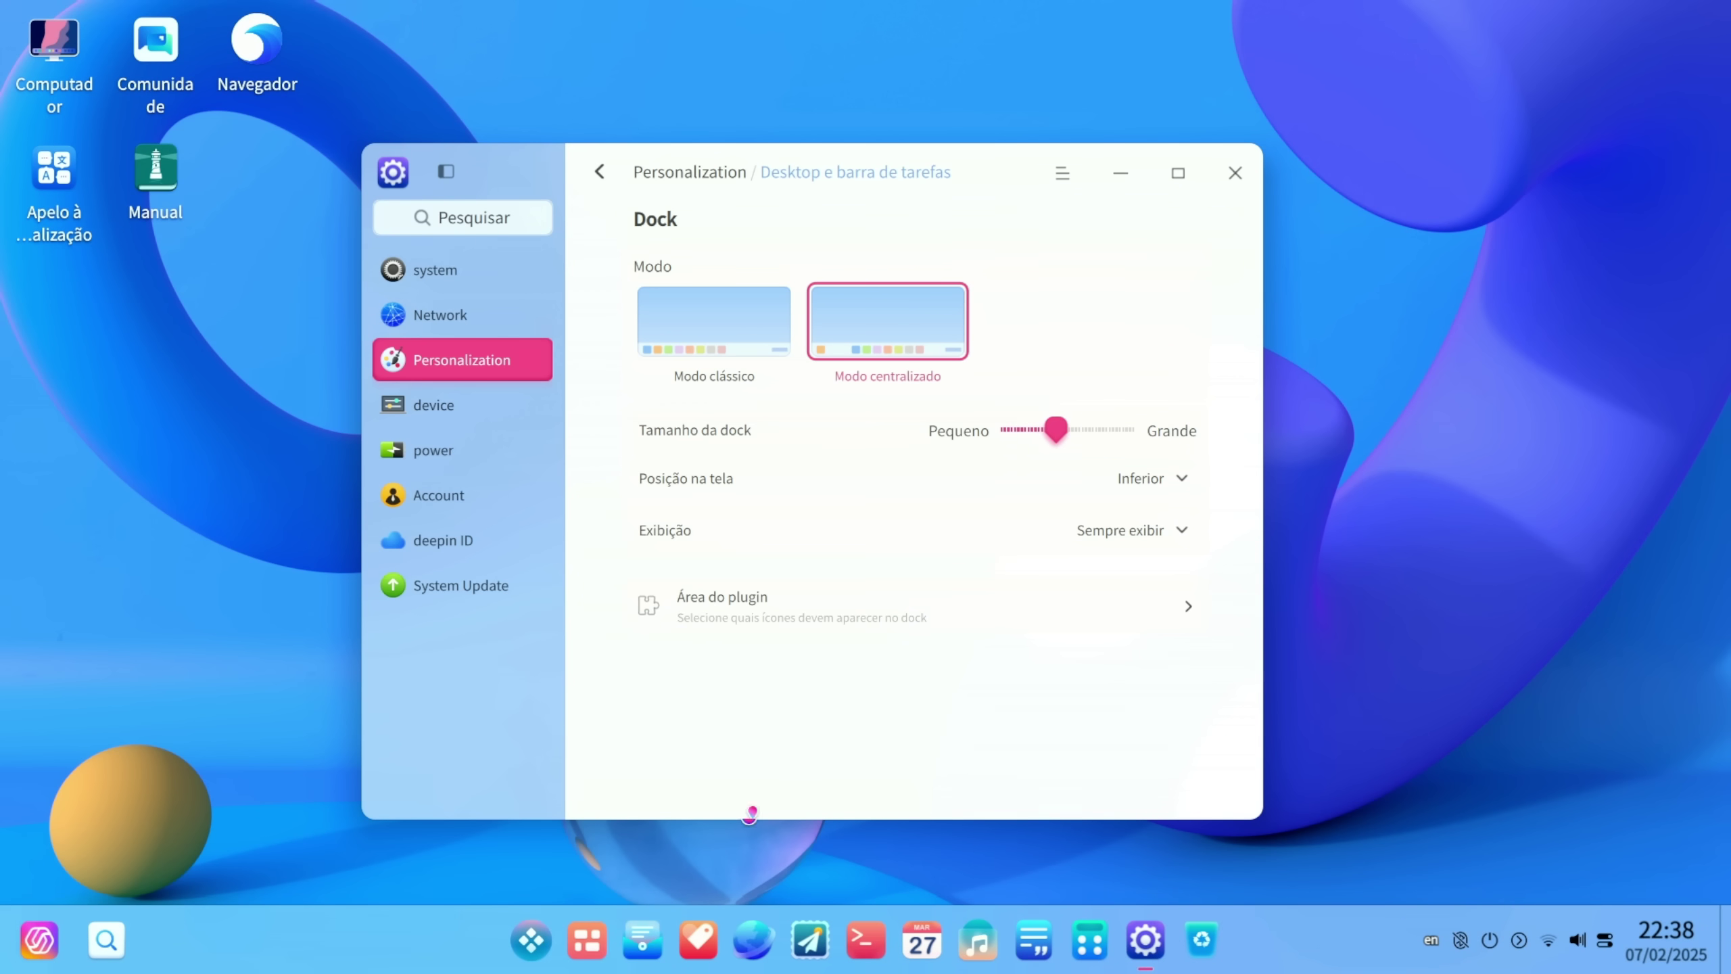
Step: Try the intelligent hiding mode (Ocultação inteligente) for the dock, restore Sempre exibir, and return to the Personalization page
click(1165, 554)
click(1049, 612)
click(1157, 532)
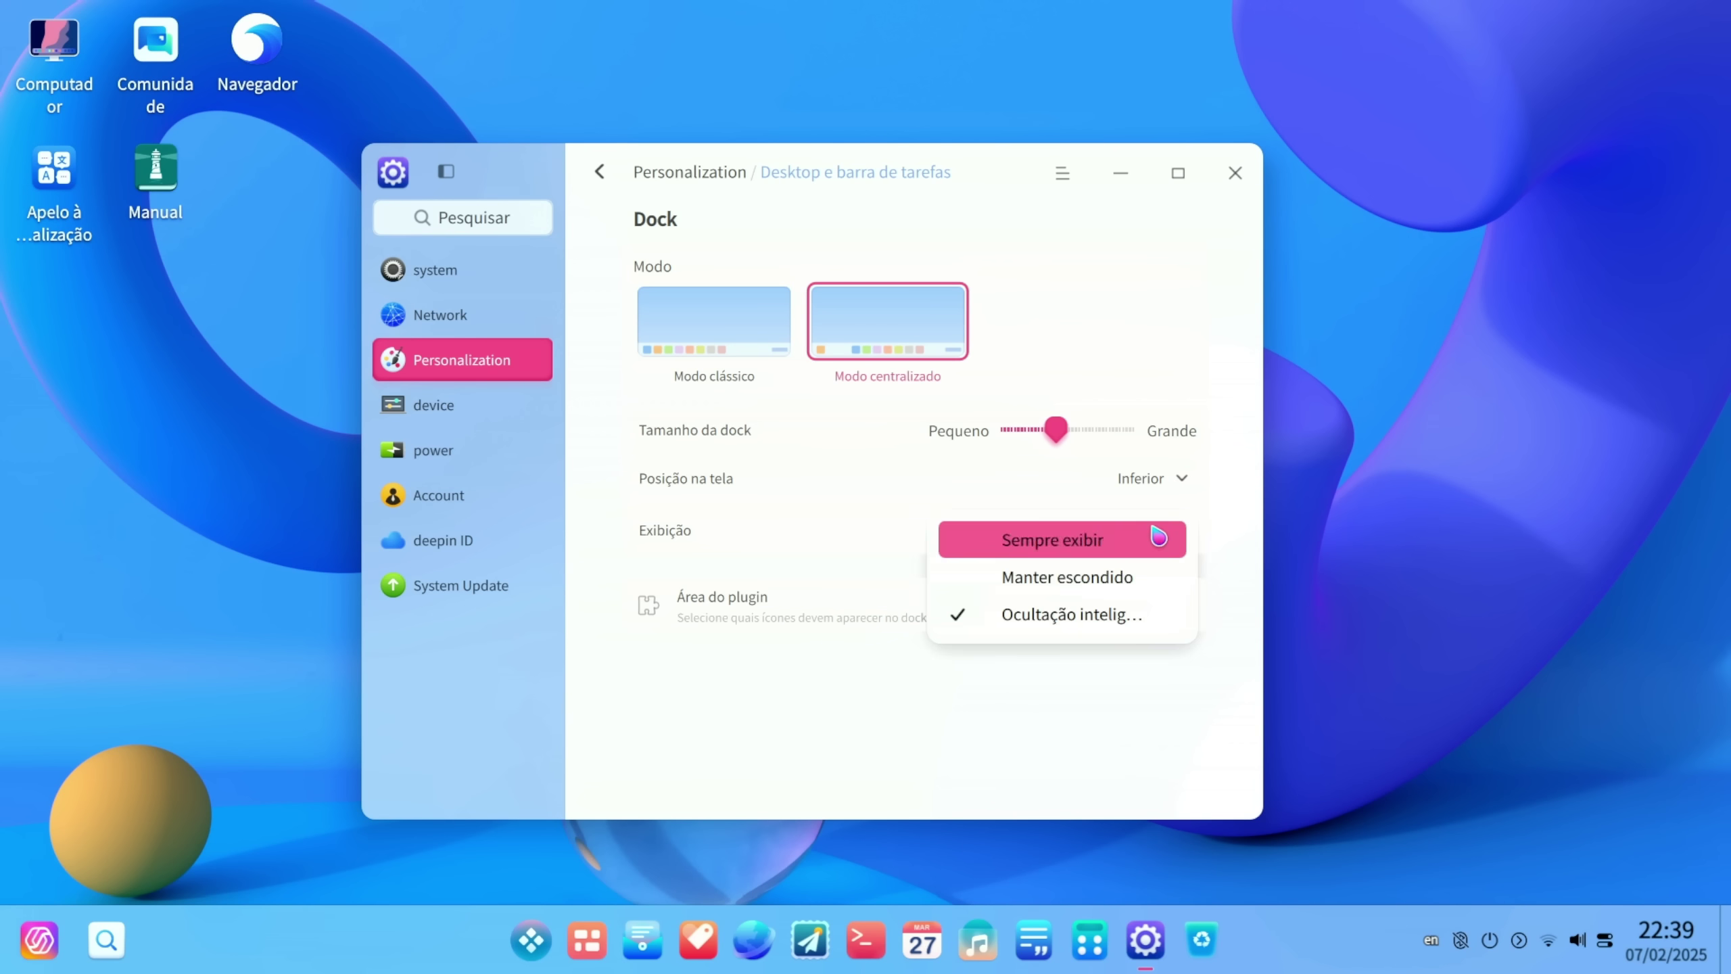
click(1116, 560)
click(598, 173)
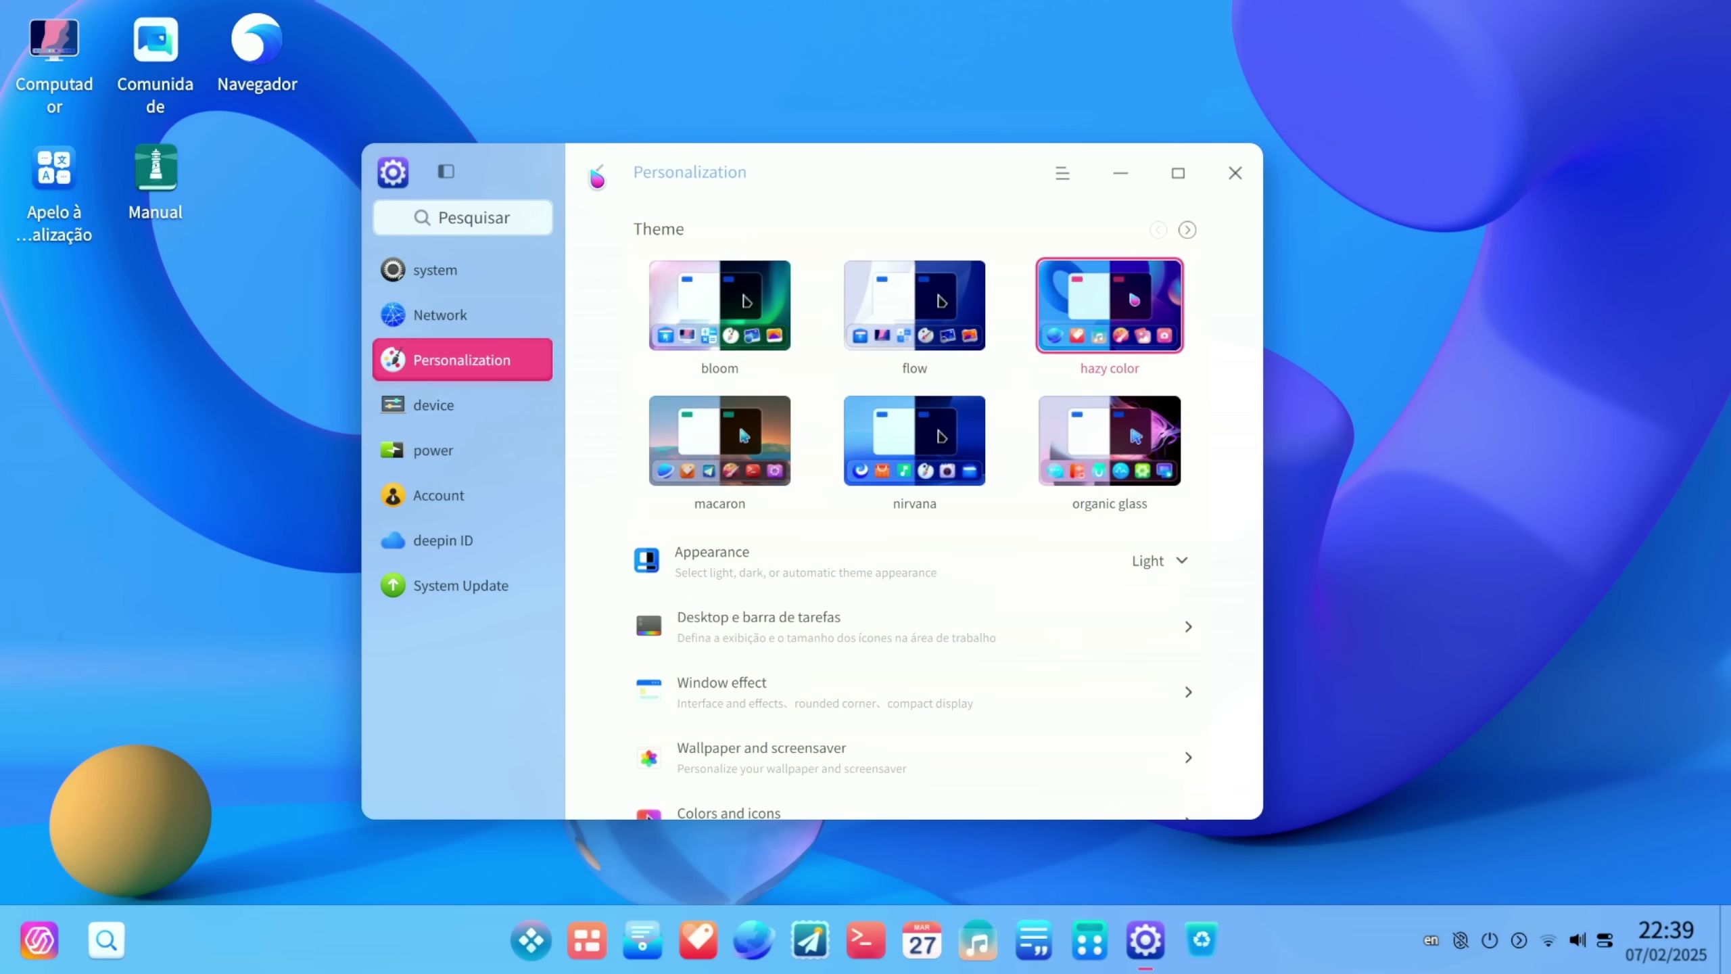
Step: Look over the remaining Personalization categories, from Window effect to Font and font size
scroll(791, 412, down, 2)
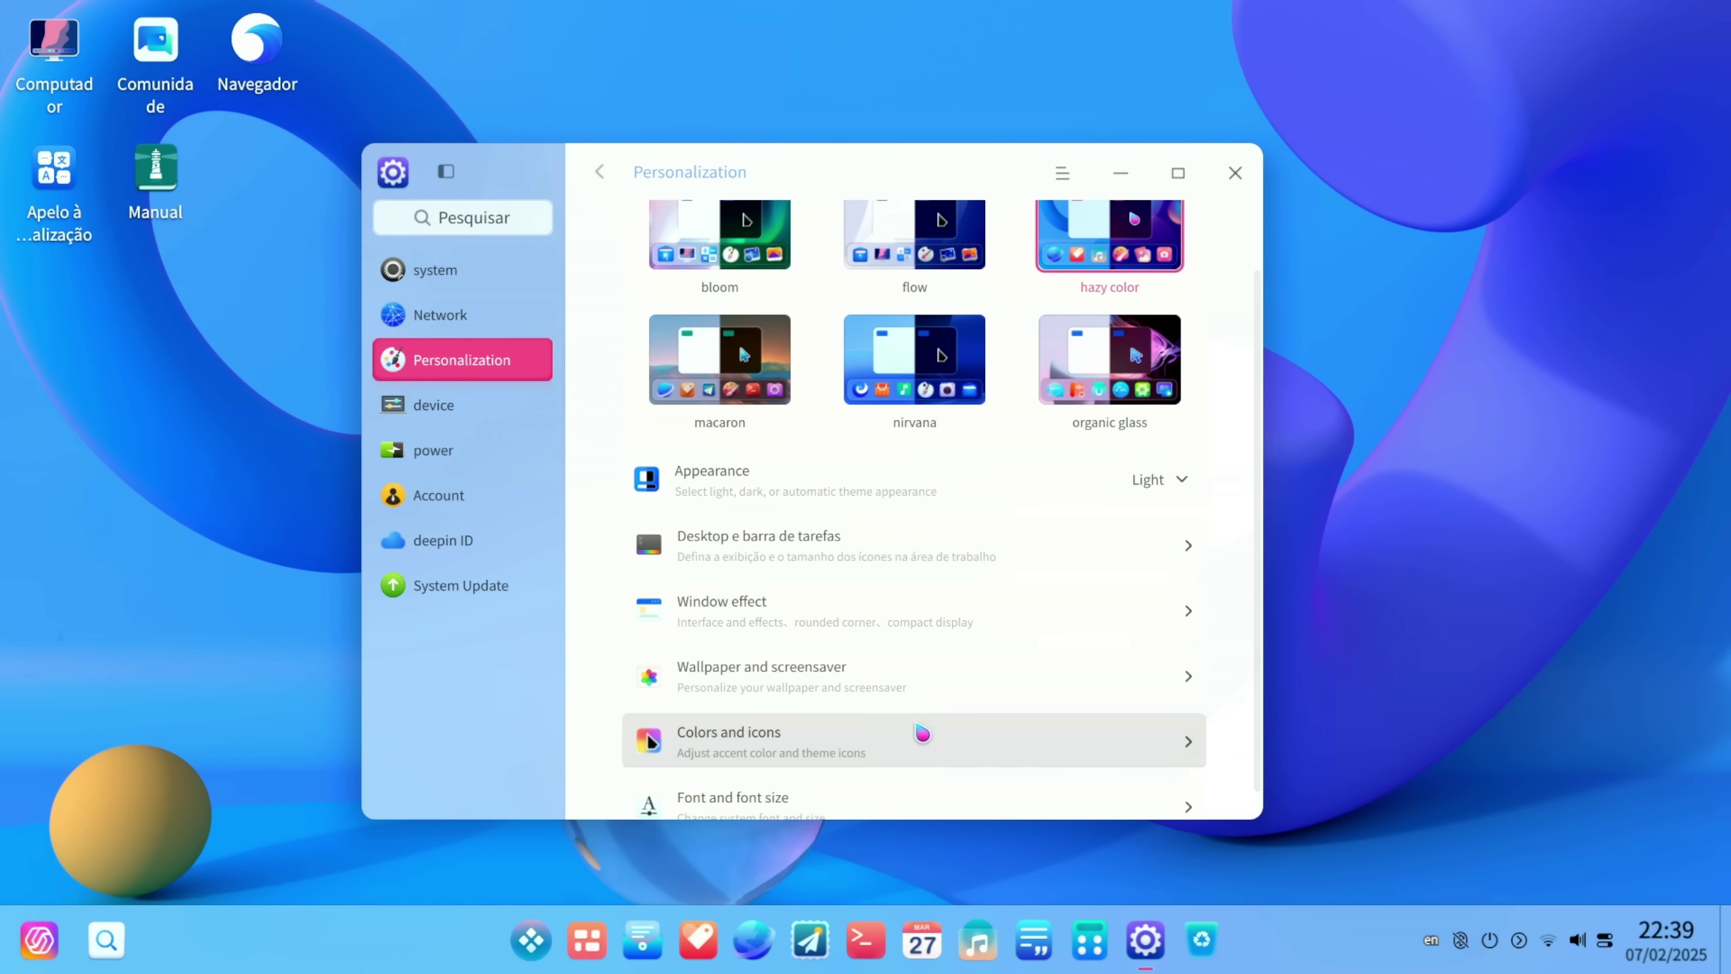
scroll(923, 733, down, 1)
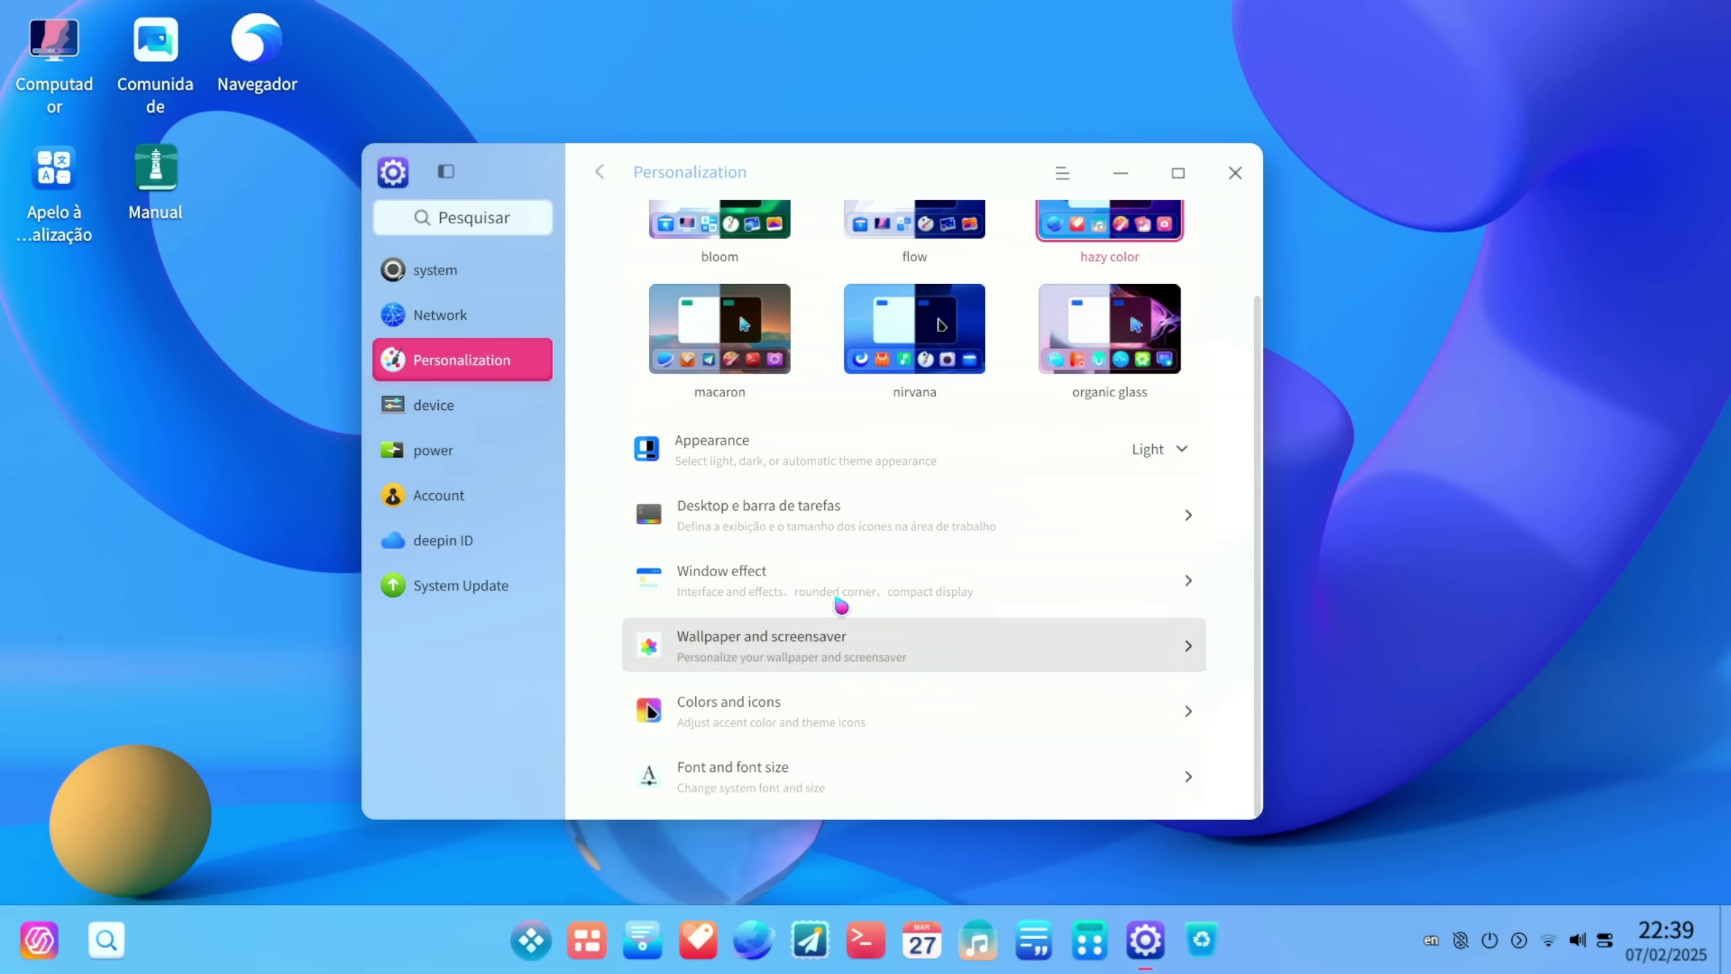
scroll(839, 603, up, 3)
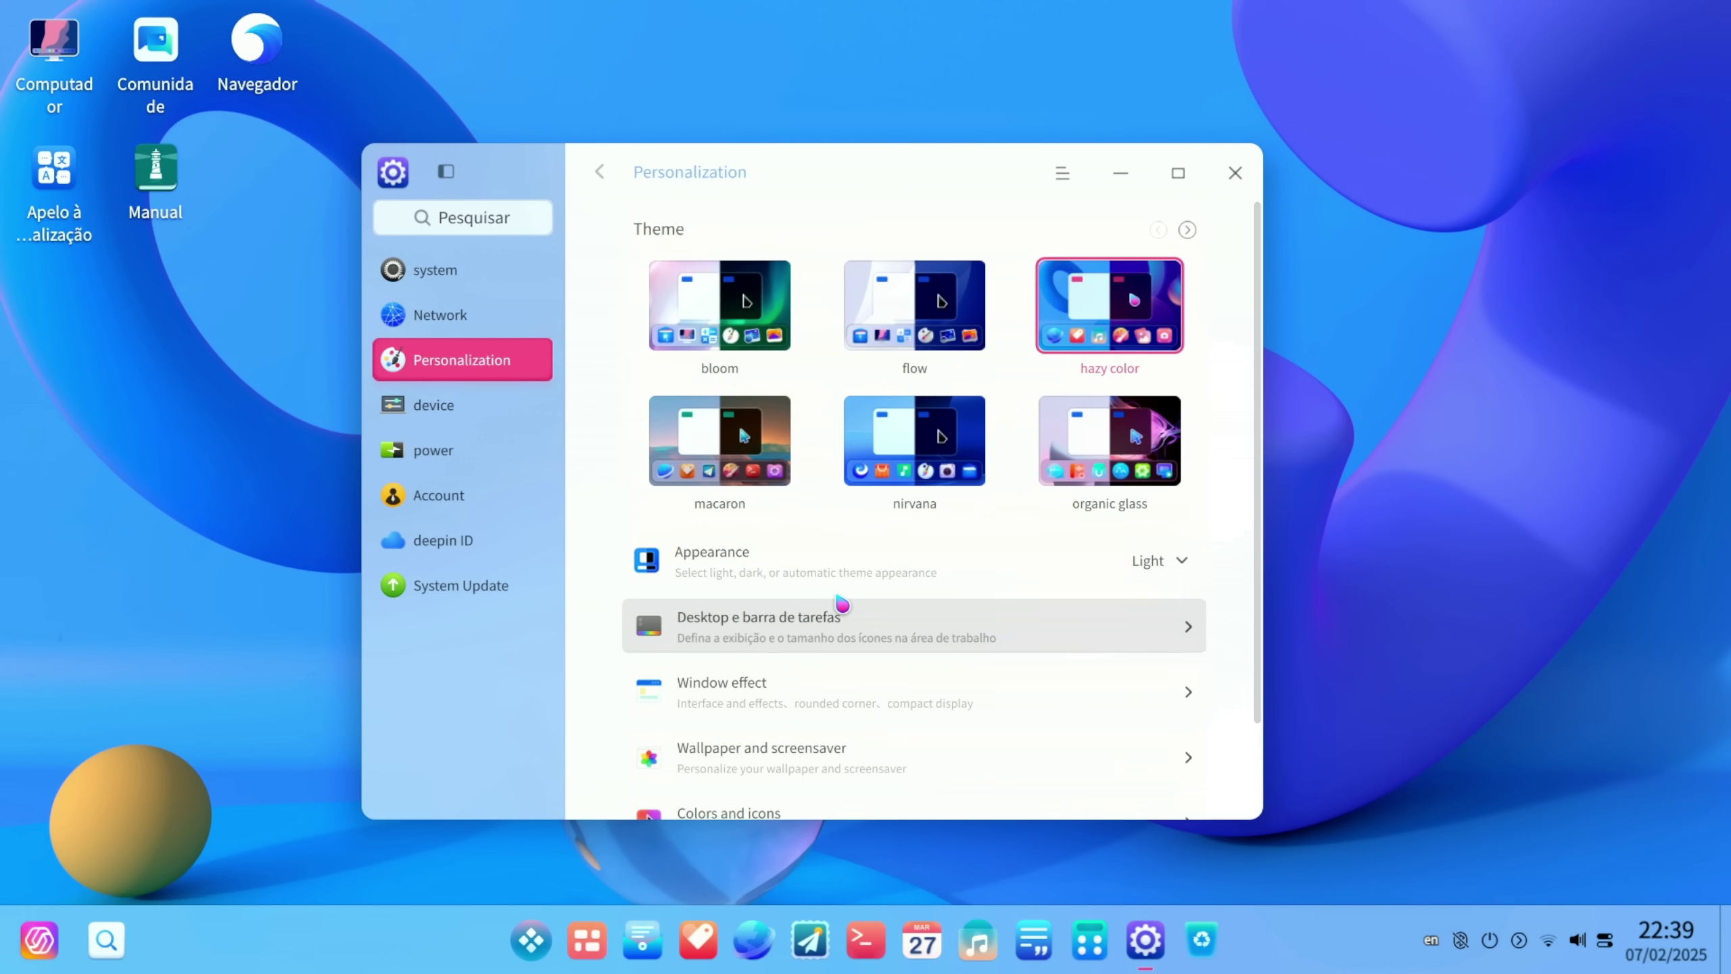
Step: View the device and power pages, and examine the Account page's user information and login settings
click(468, 414)
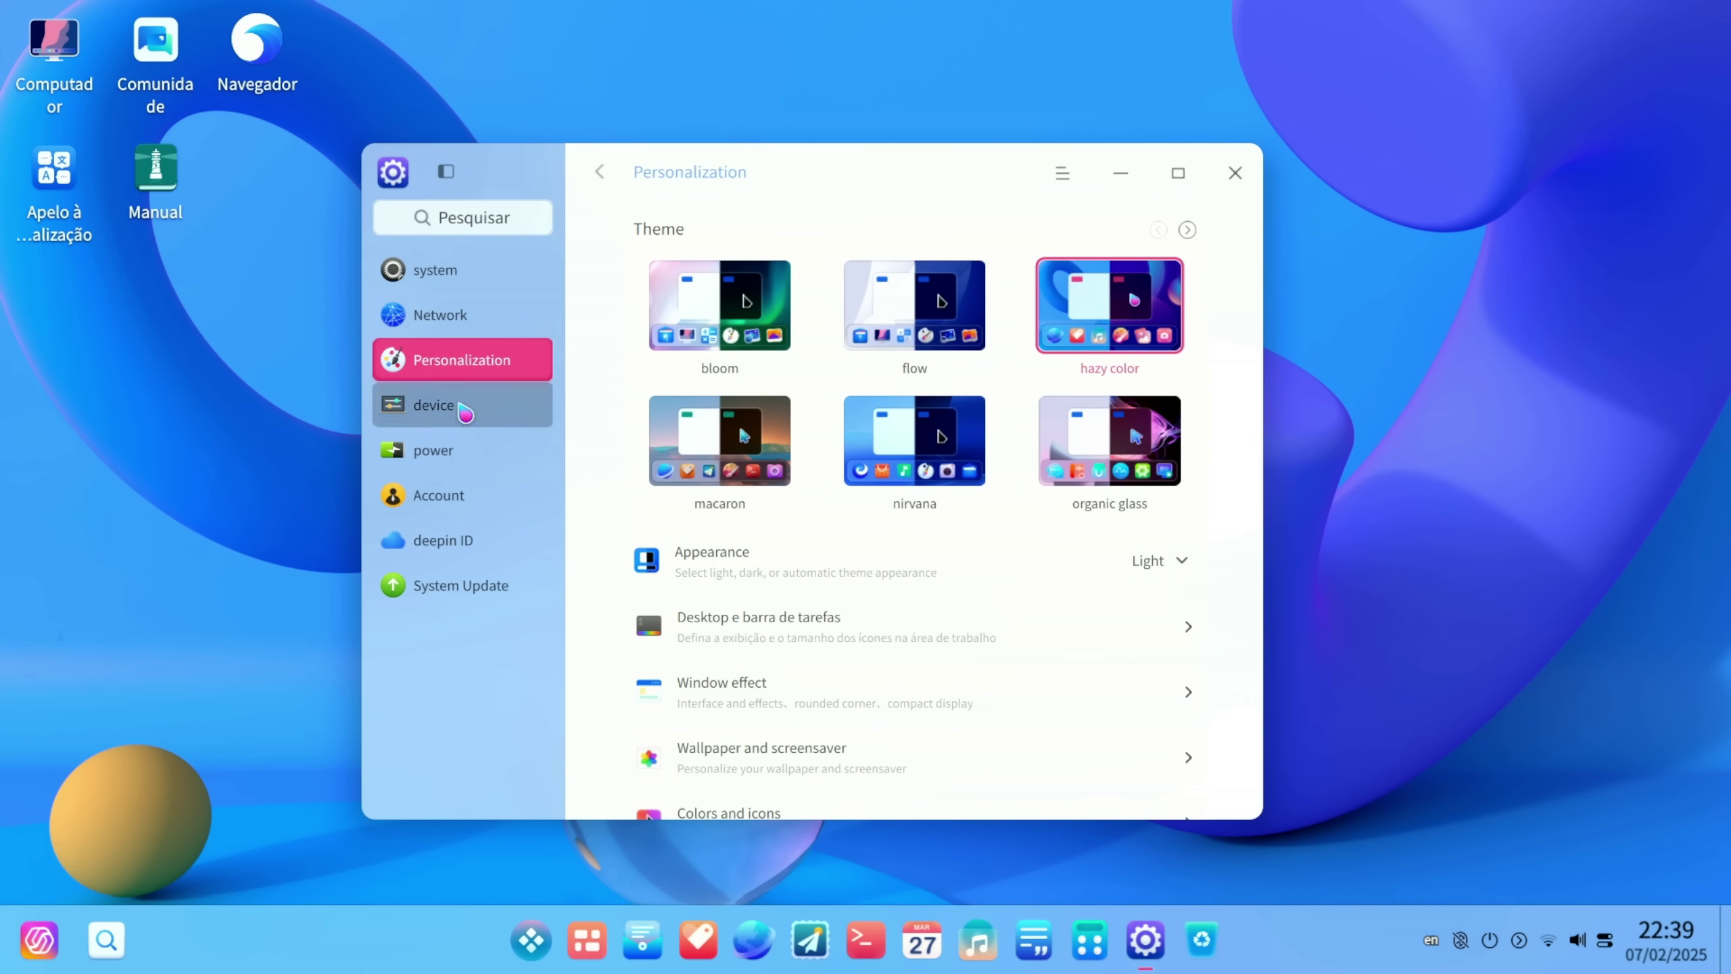
click(444, 451)
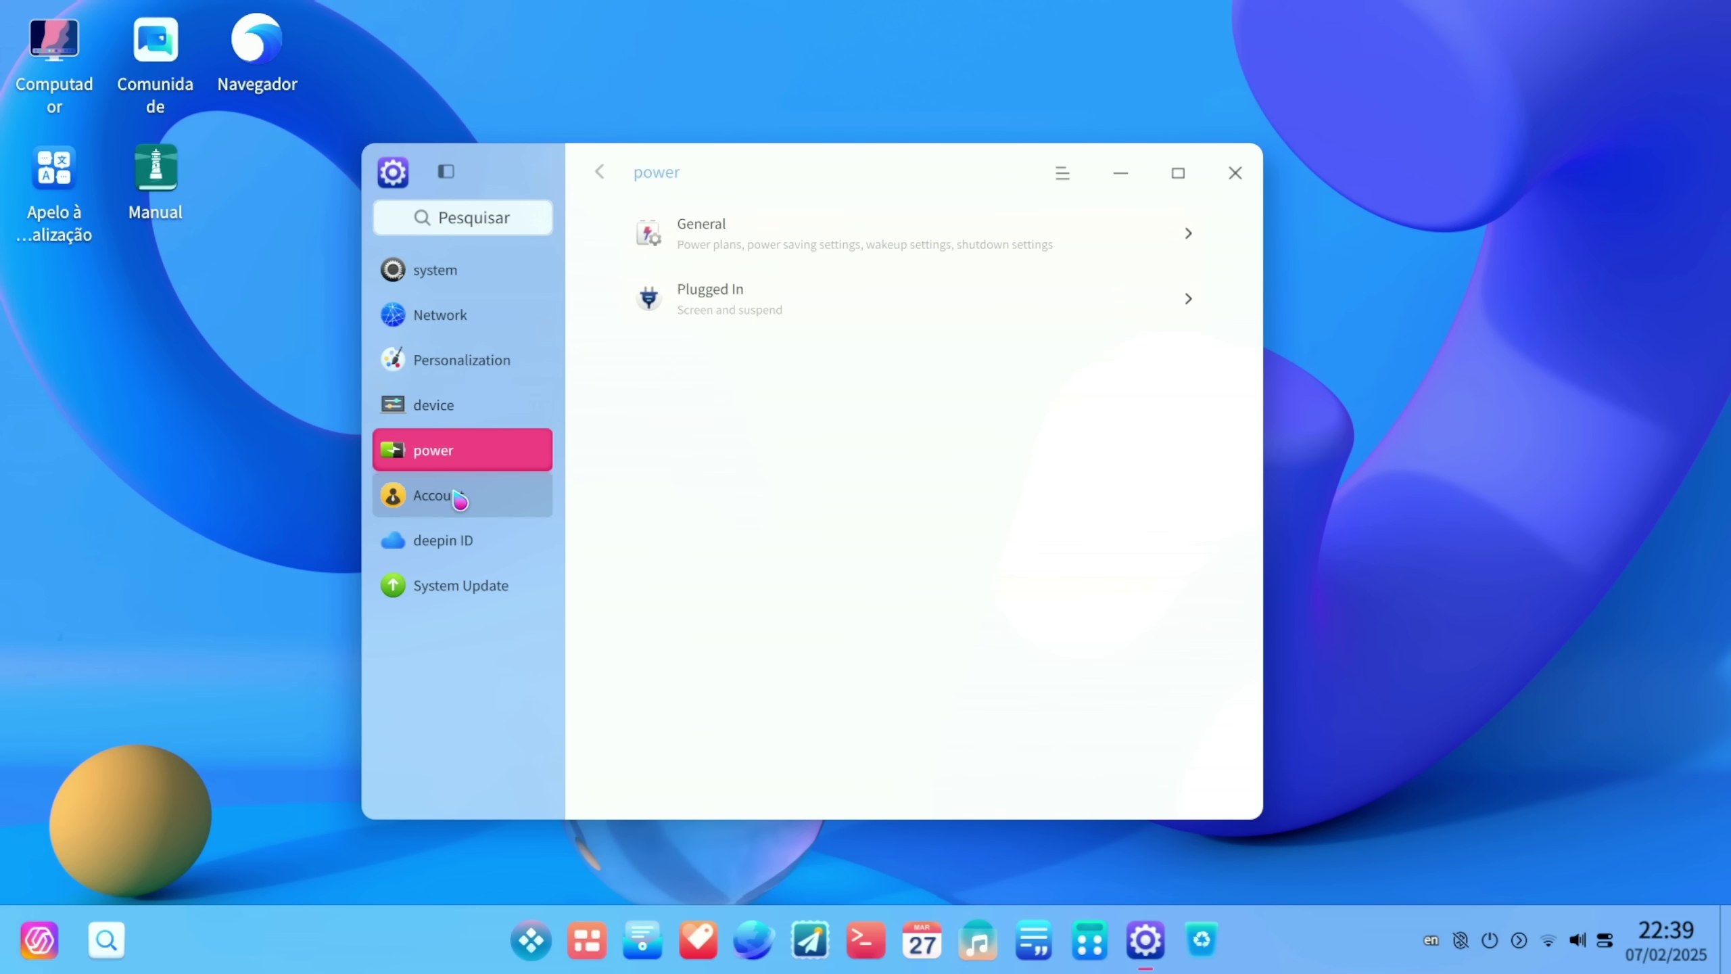
click(454, 503)
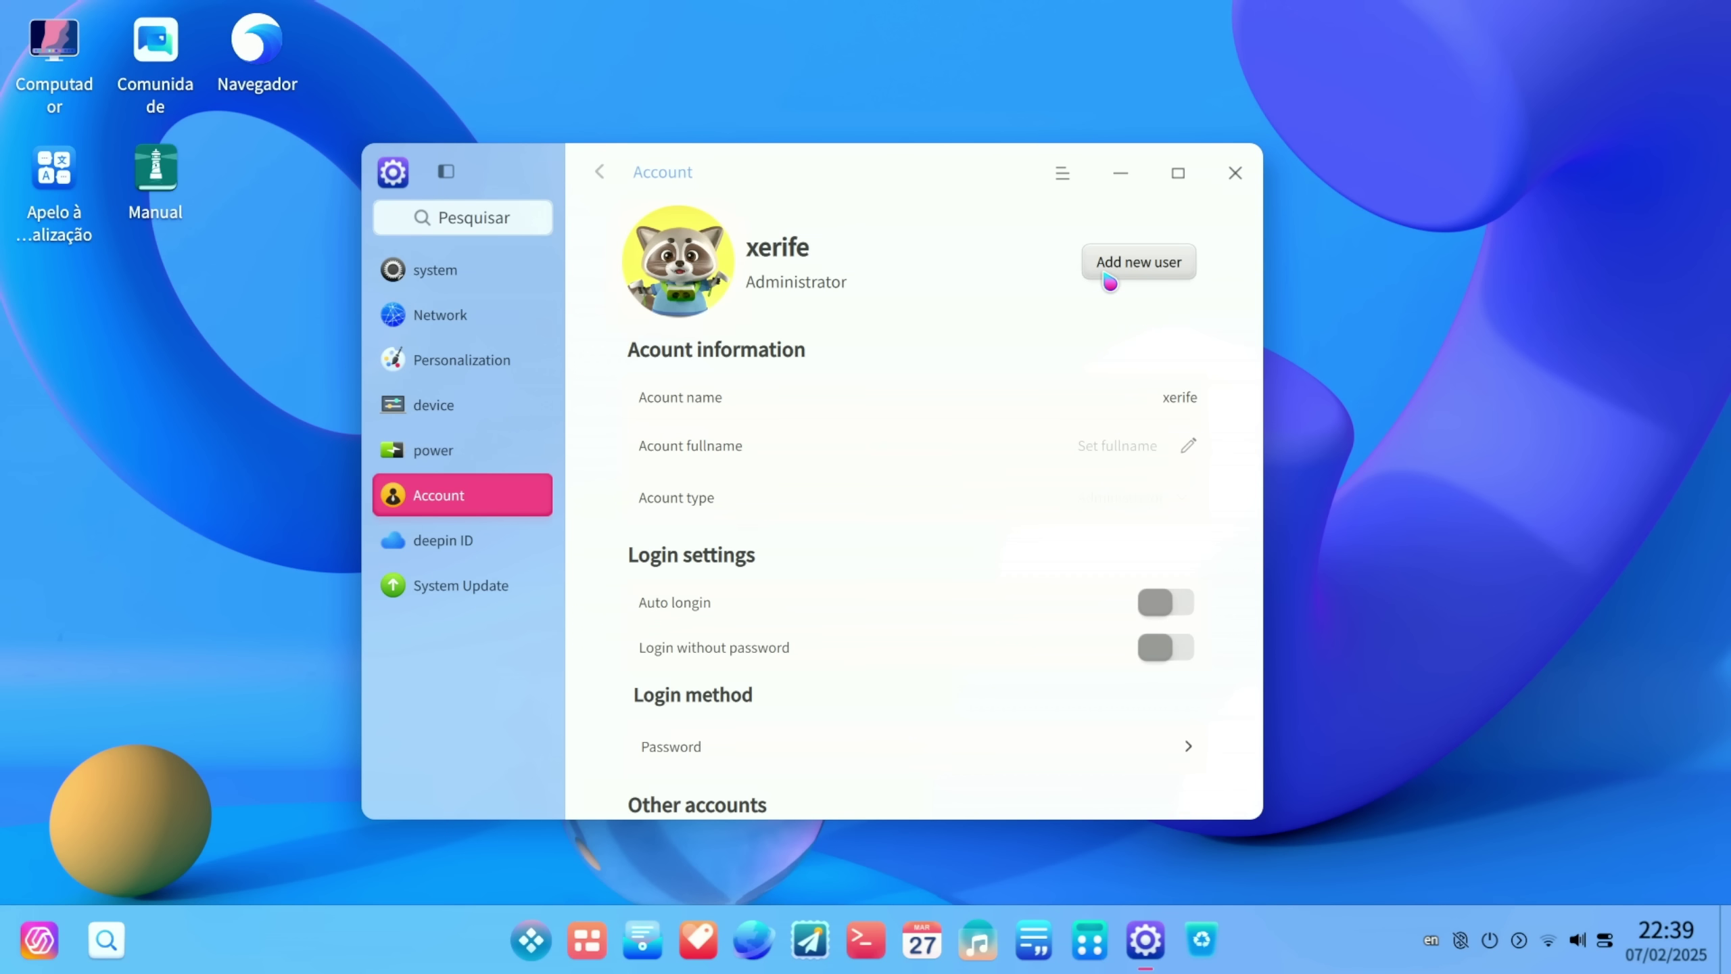
scroll(930, 580, down, 2)
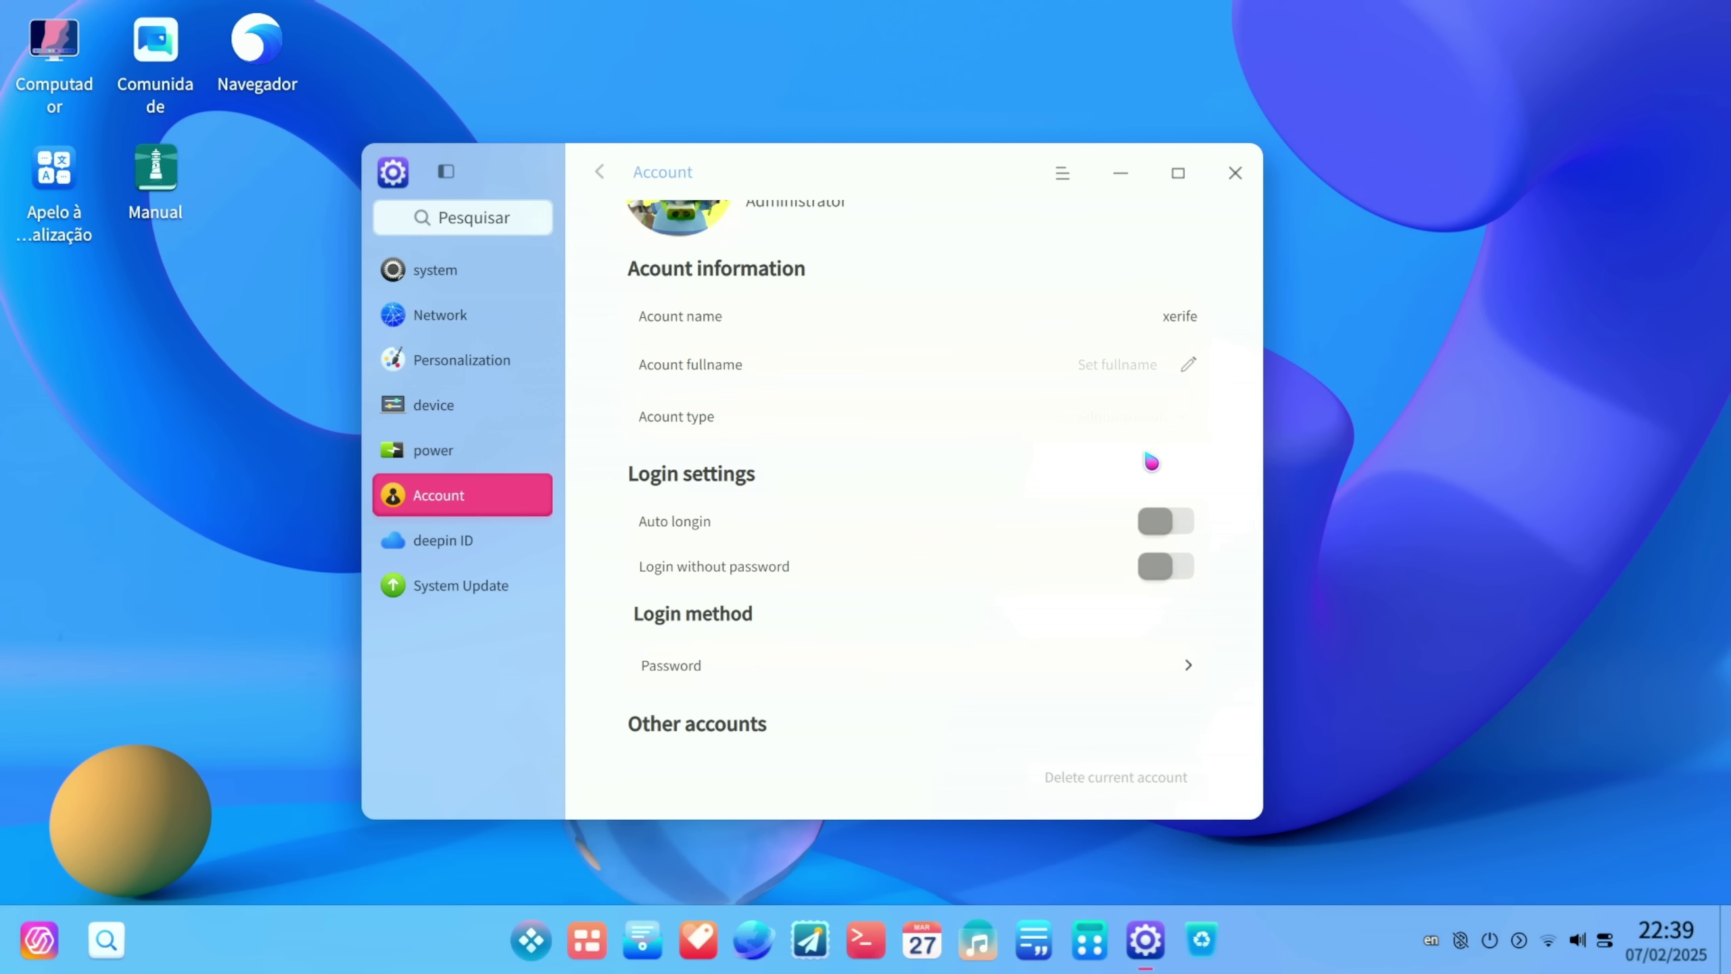
Step: View the deepin ID and System Update pages, return to the system page, and close the settings
click(448, 558)
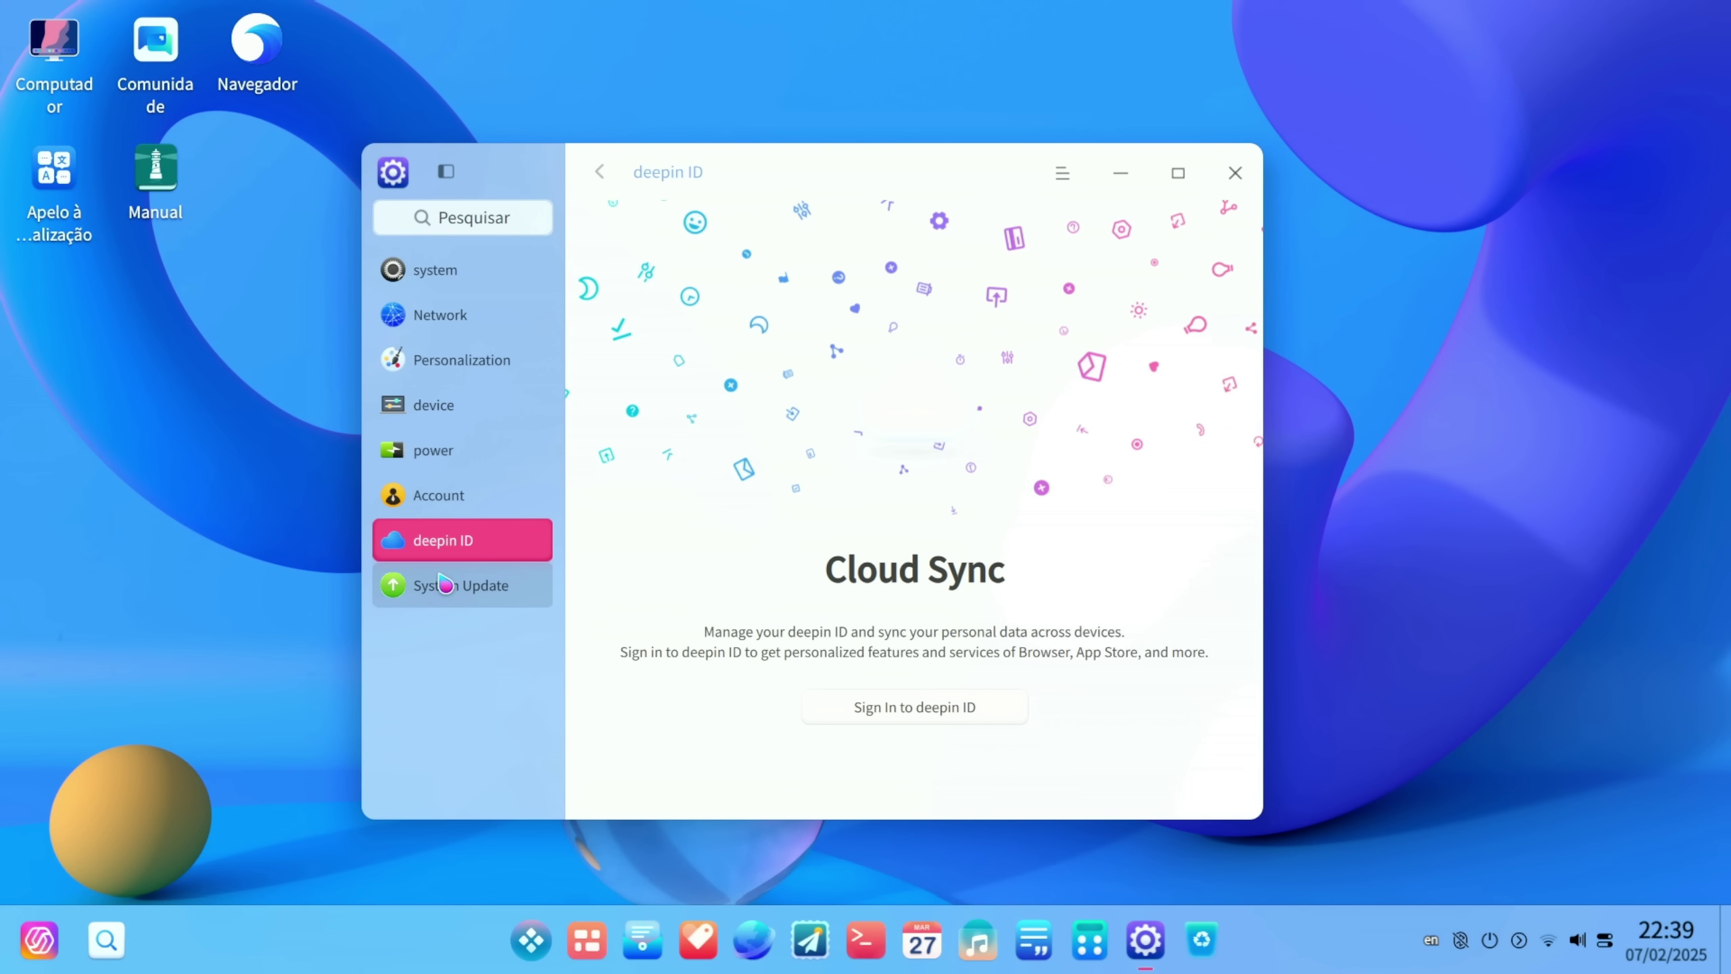
click(434, 598)
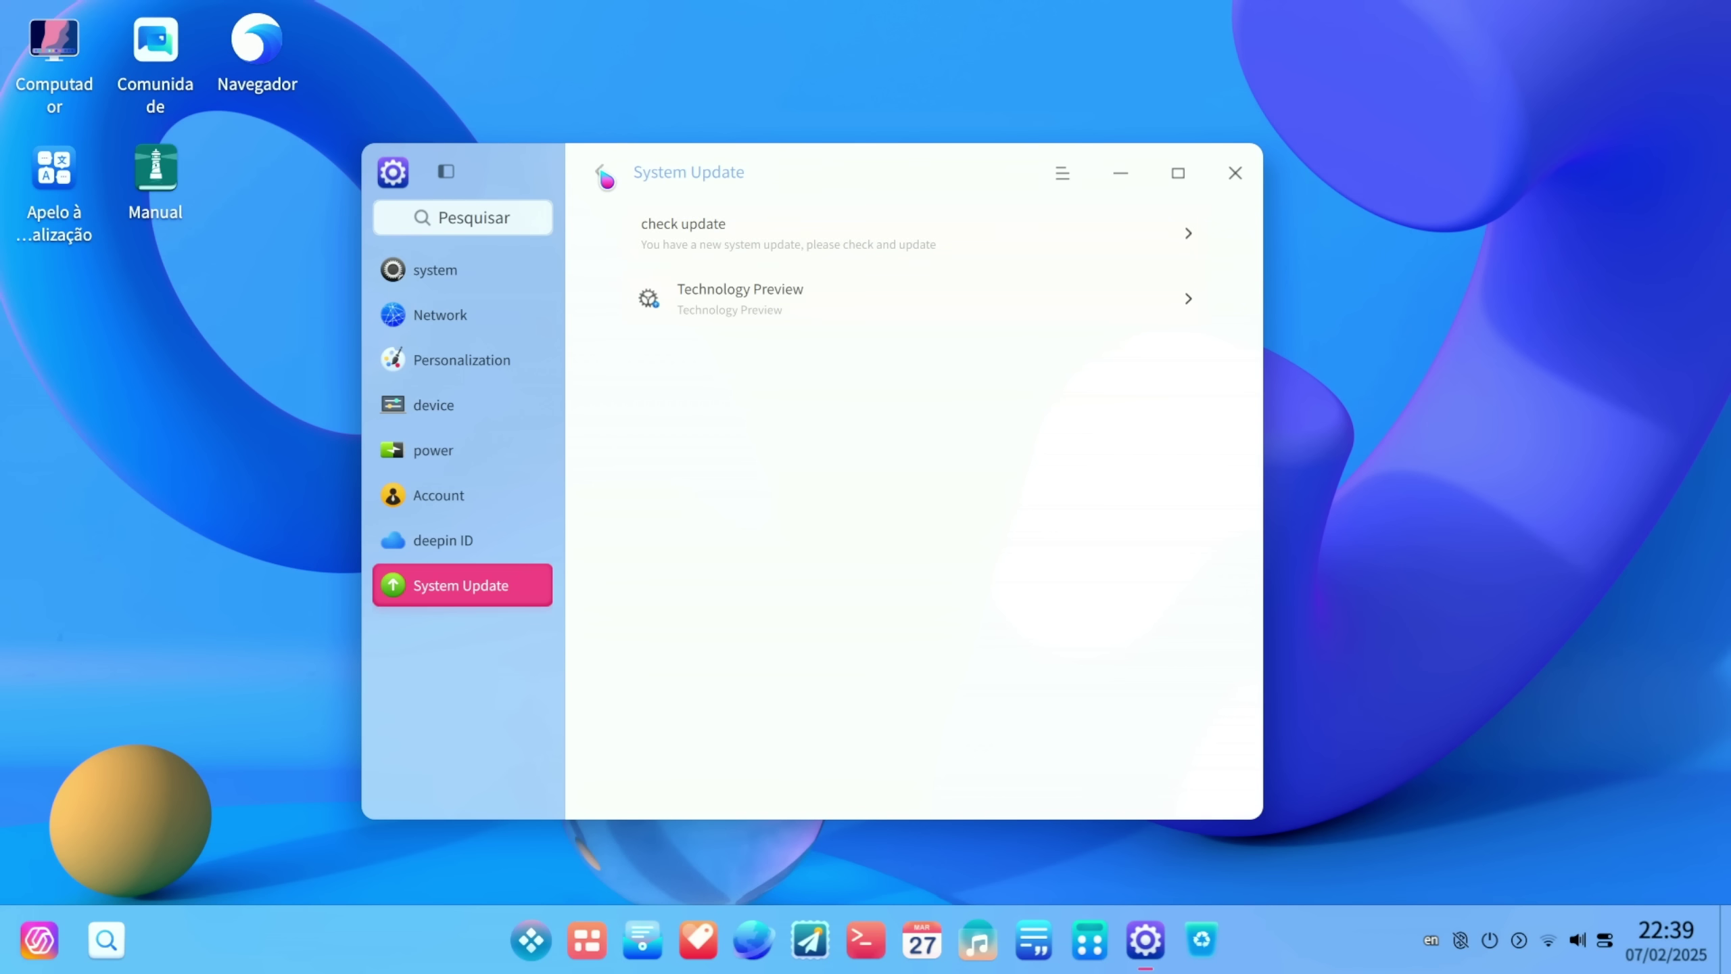
click(496, 269)
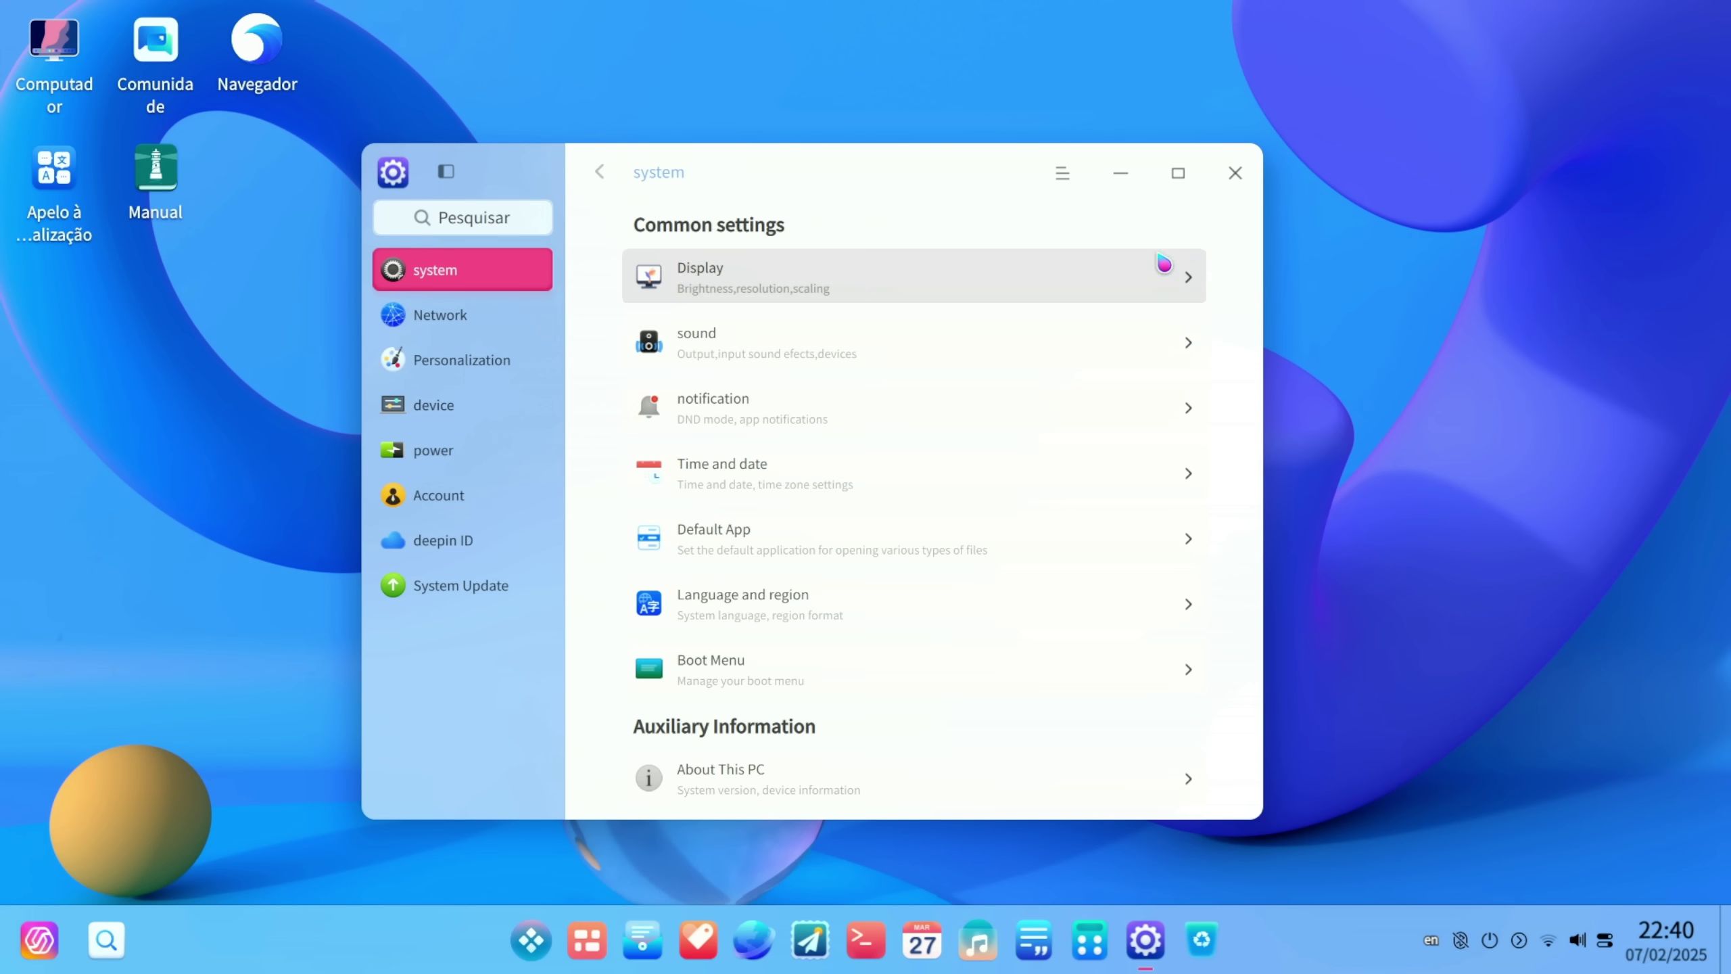
key(alt+F4)
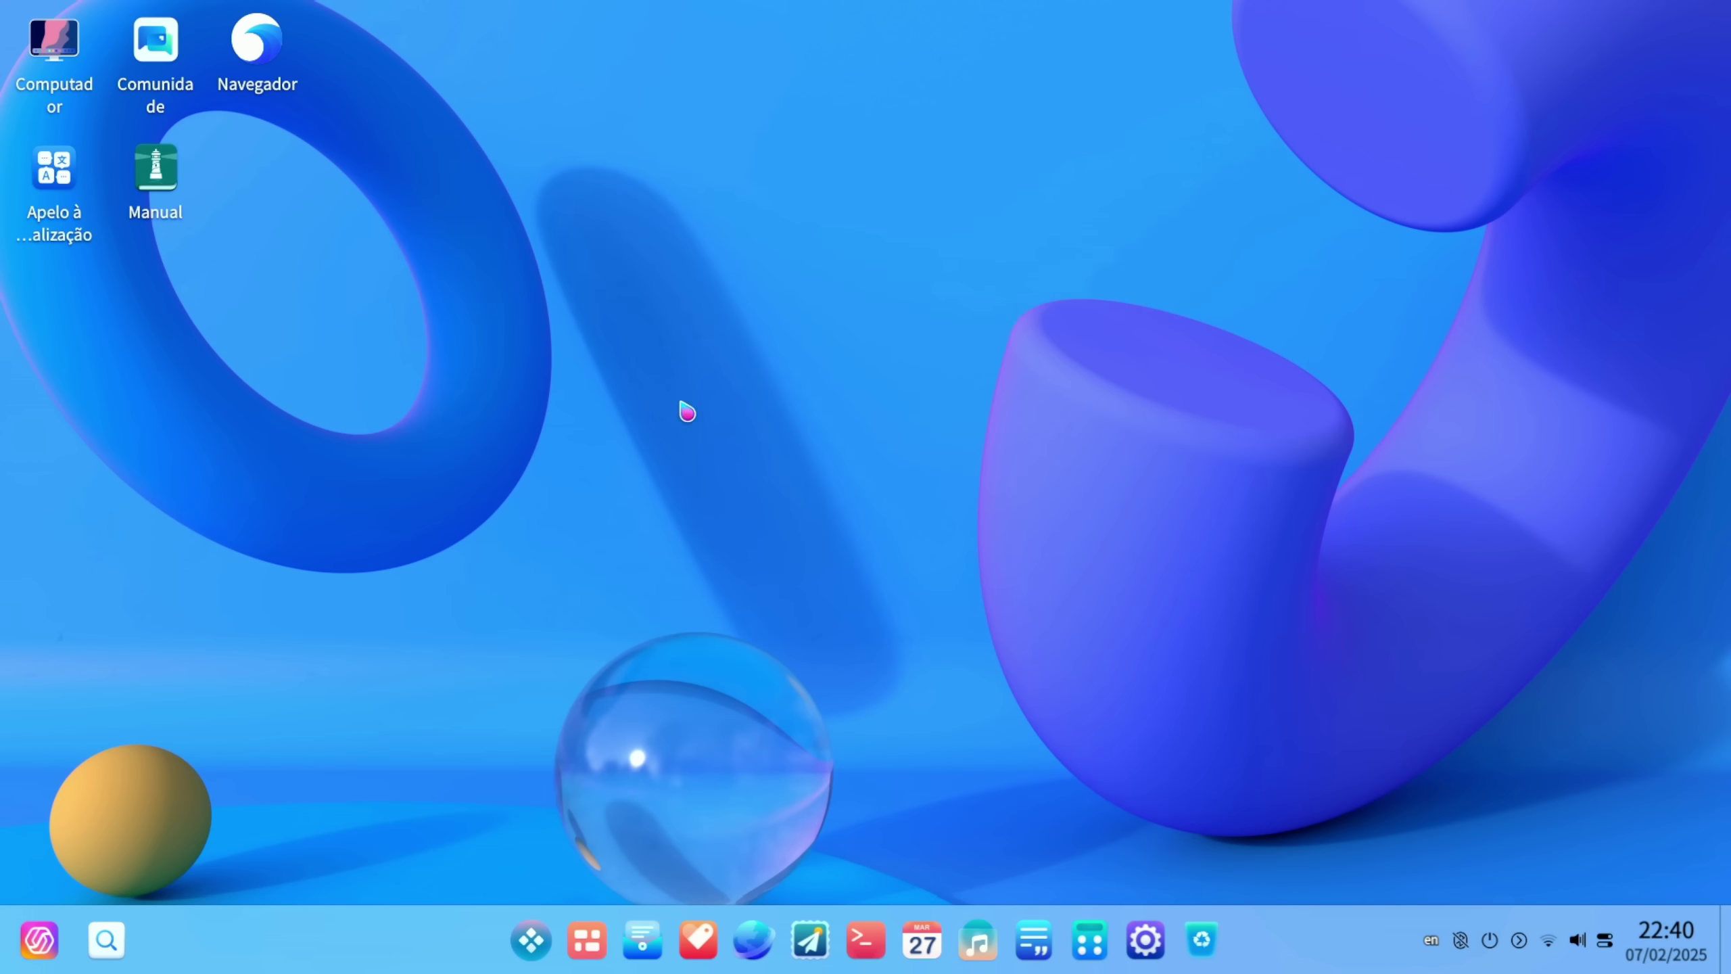
Step: Examine the desktop context menu's options, including the Novo documento types, and dismiss the menu
right_click(684, 171)
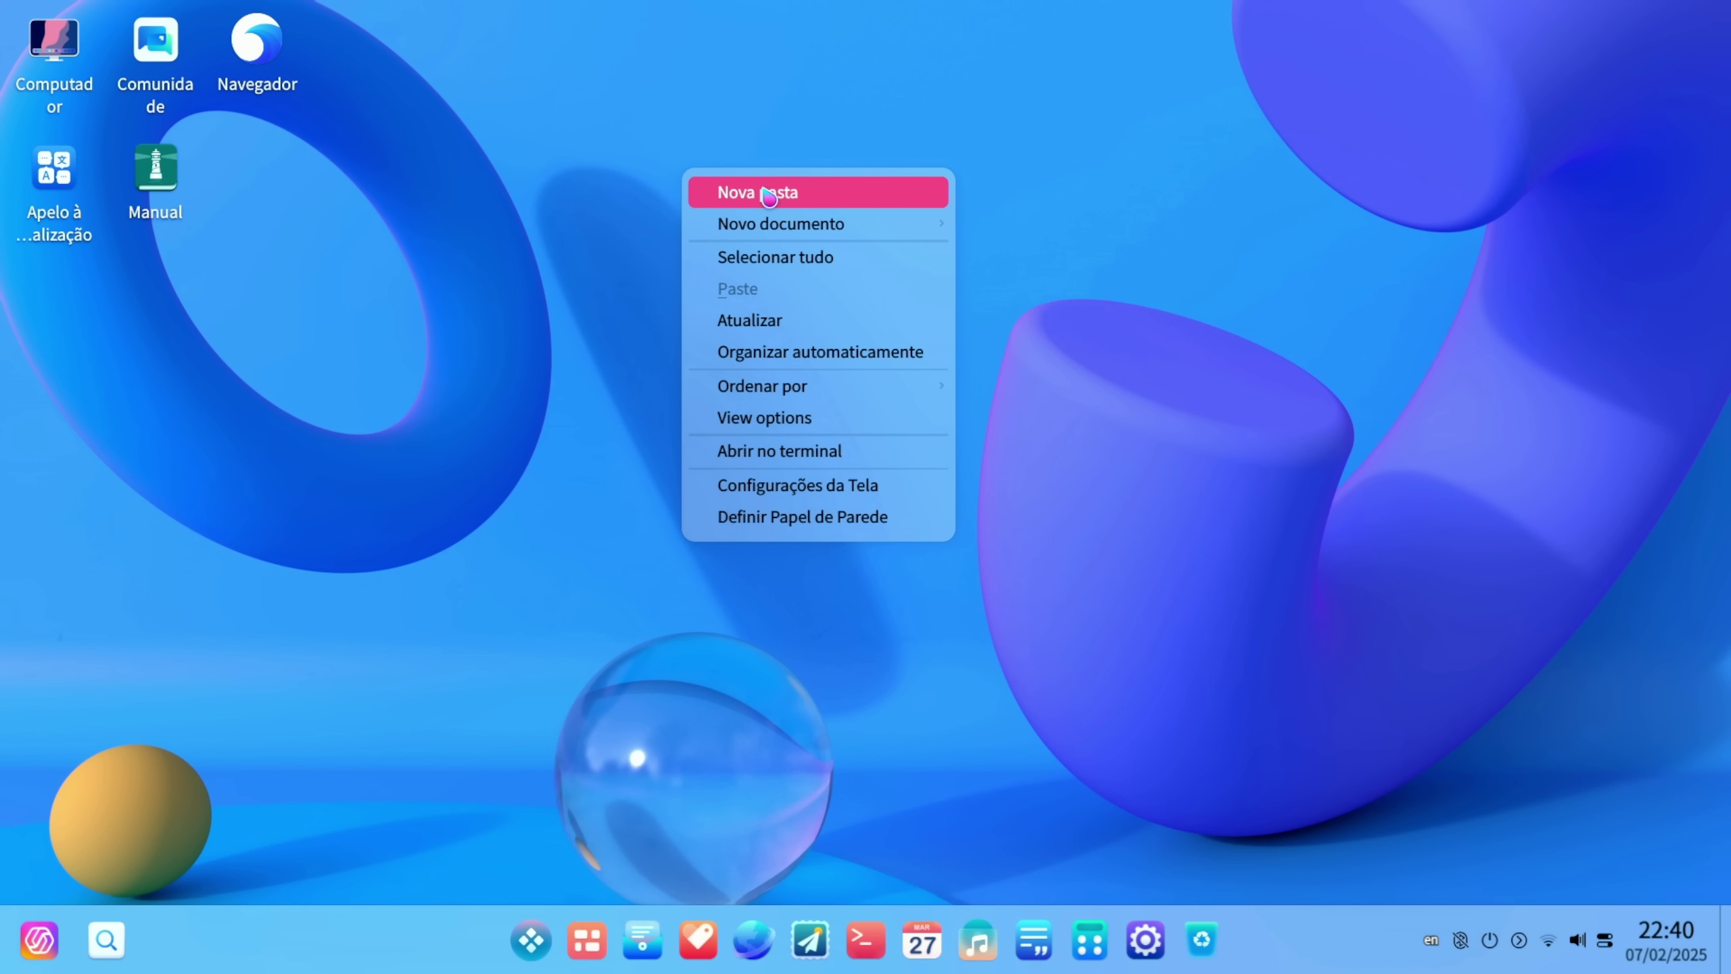
mouse_move(775, 214)
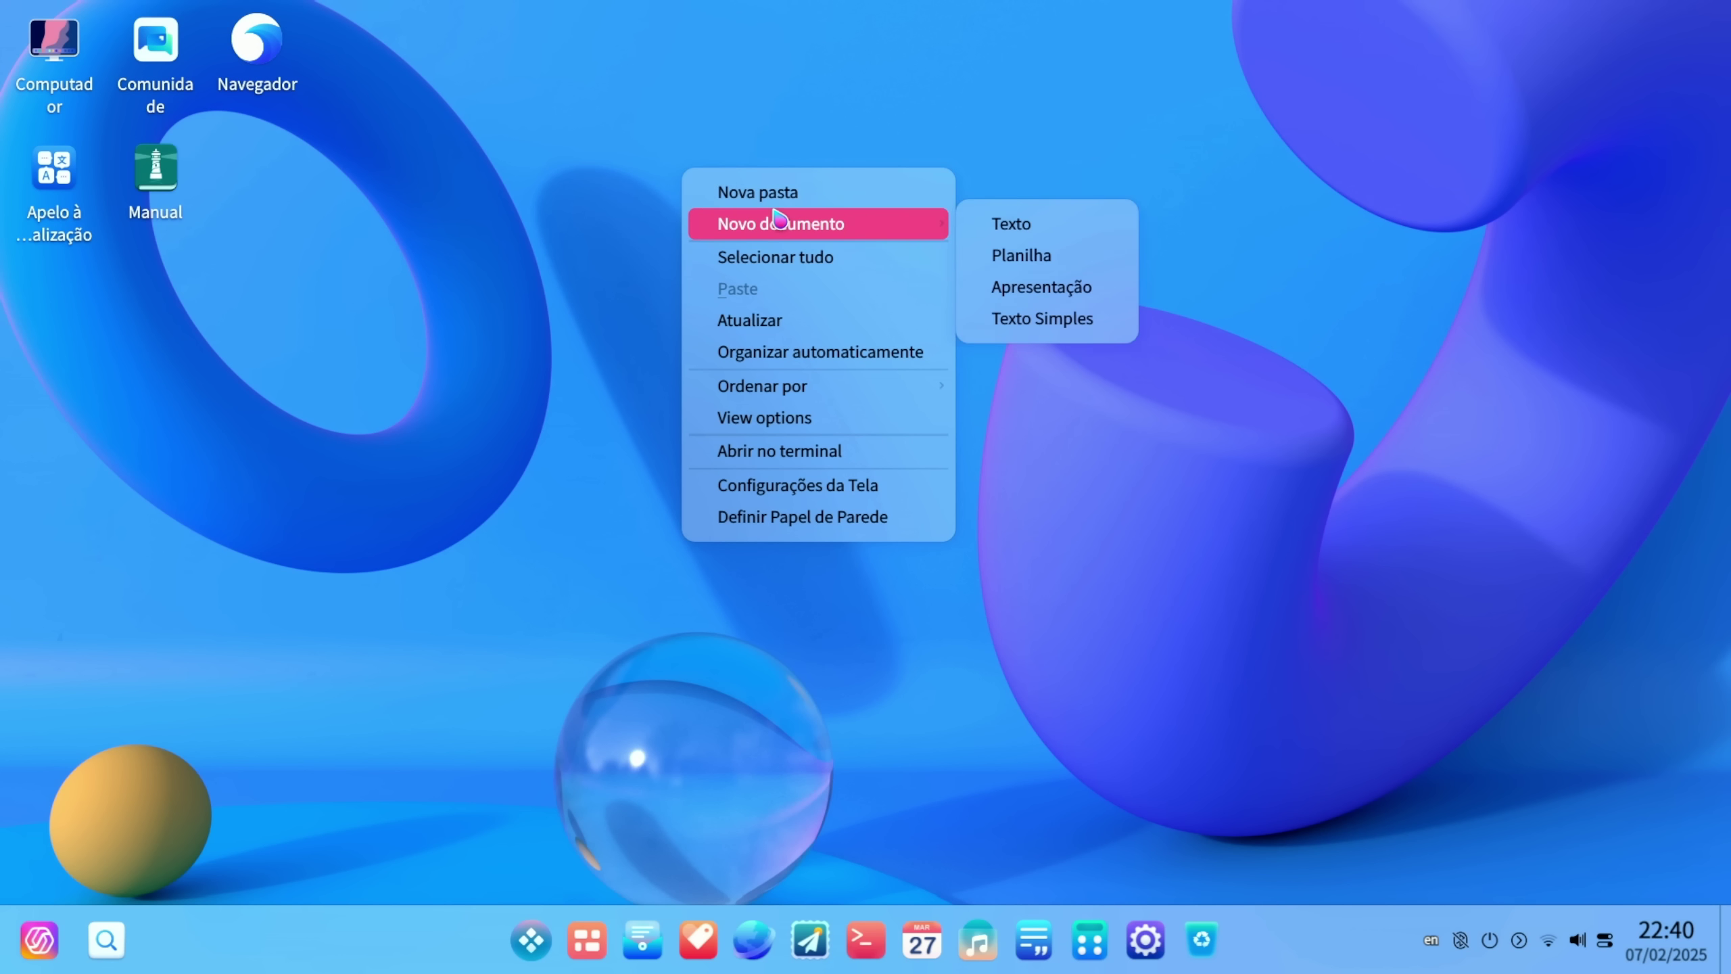
click(838, 334)
right_click(676, 221)
click(785, 369)
right_click(715, 336)
click(780, 482)
right_click(765, 438)
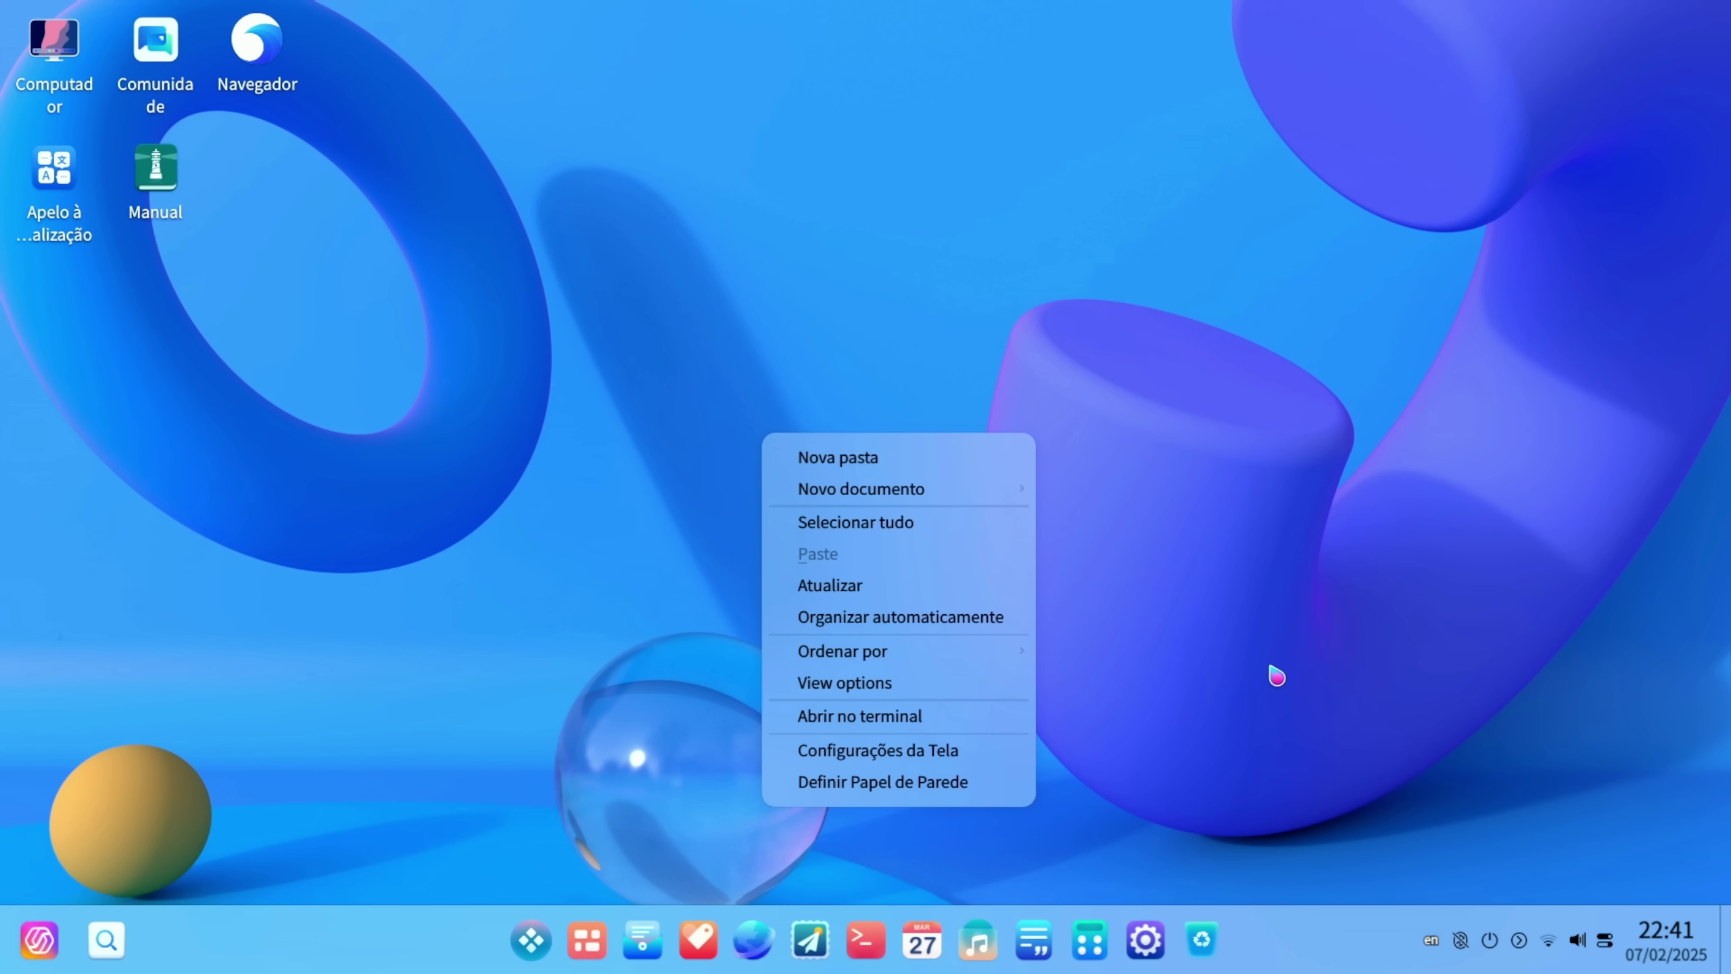
click(1275, 675)
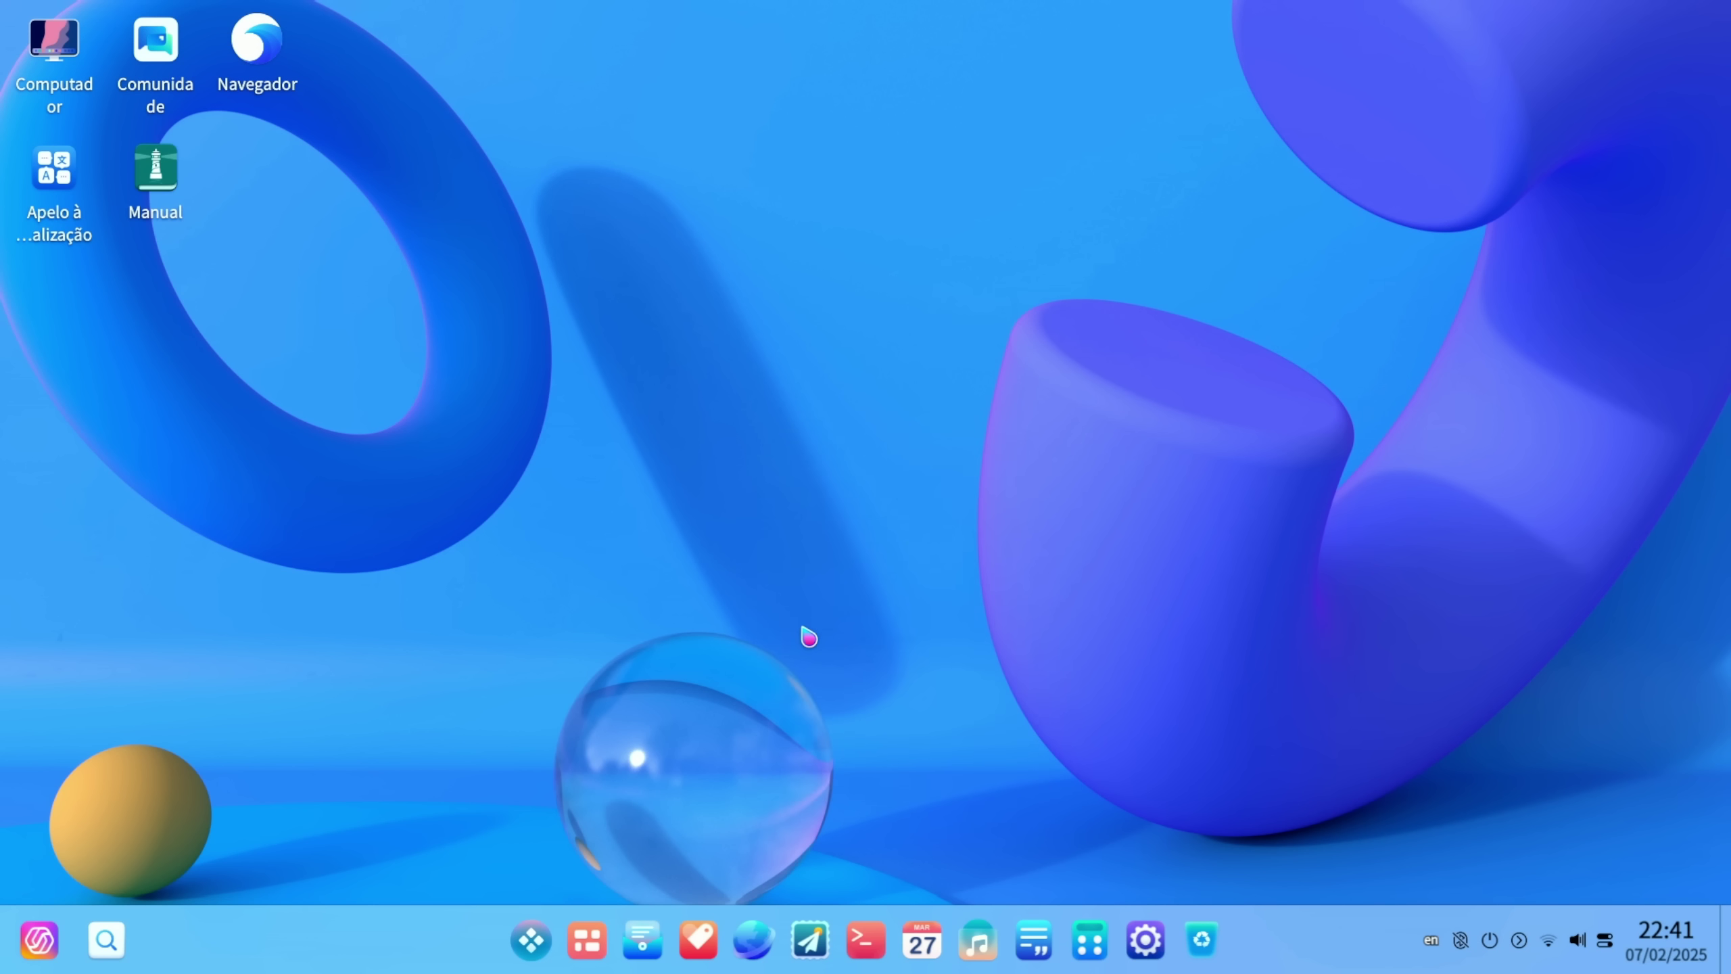